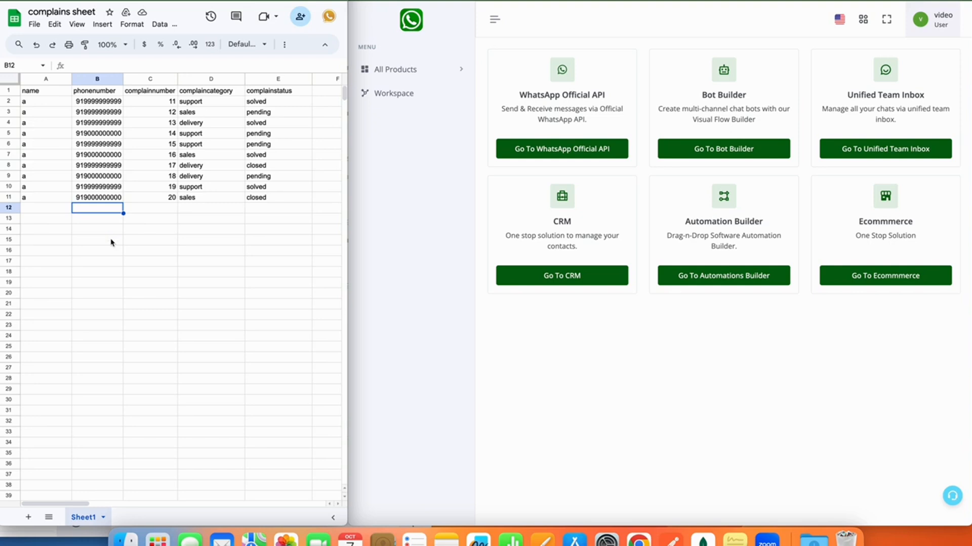
- Examine the complaint numbers and complaint statuses listed in the complains sheet
drag(167, 105, 167, 196)
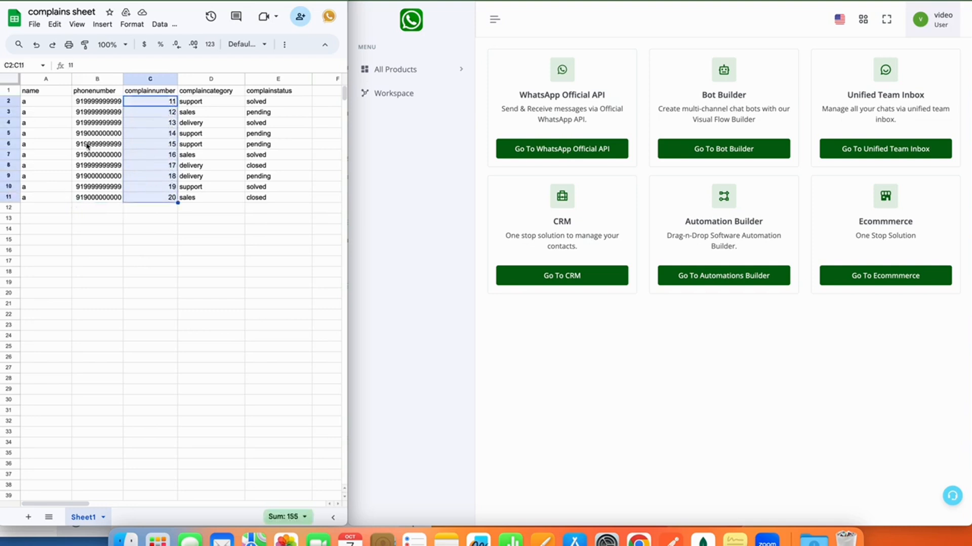
click(127, 262)
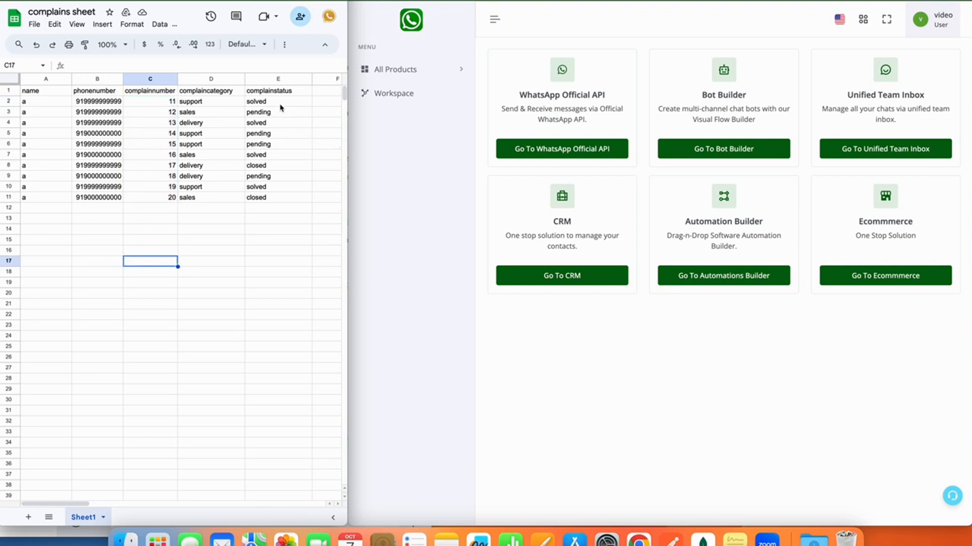
drag(278, 102, 277, 180)
click(261, 273)
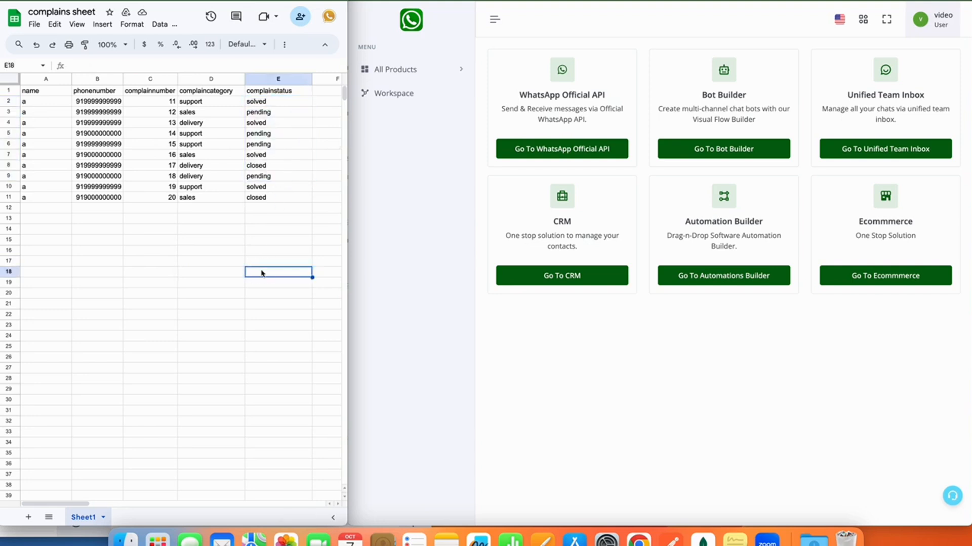
drag(160, 102, 173, 187)
click(168, 232)
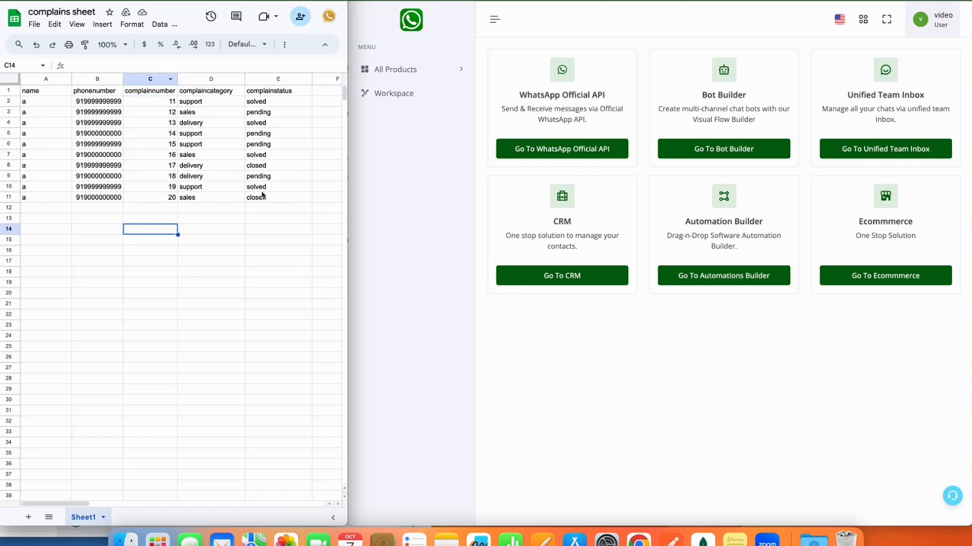
click(574, 455)
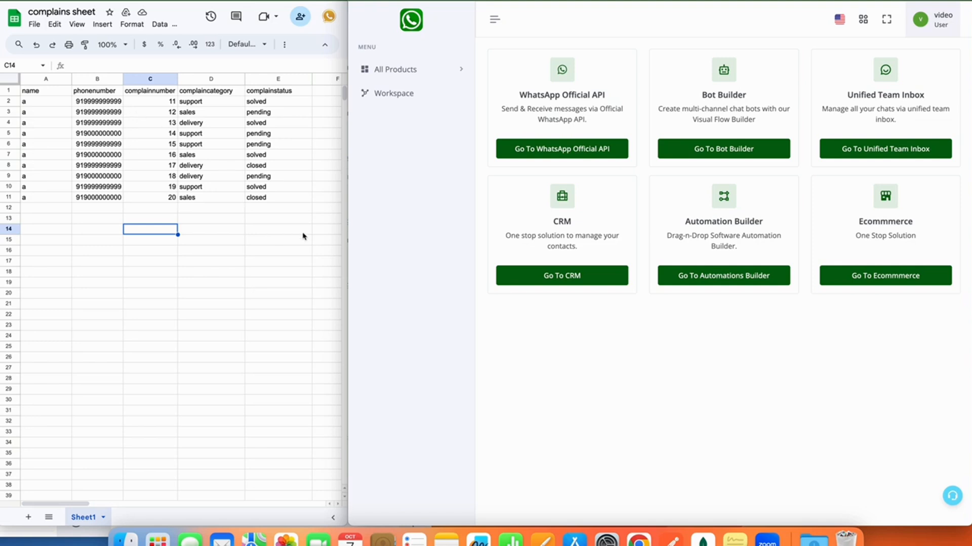
- Widen the web app window and create a new Bot Builder botflow titled "complain from sheet"
drag(347, 257, 186, 245)
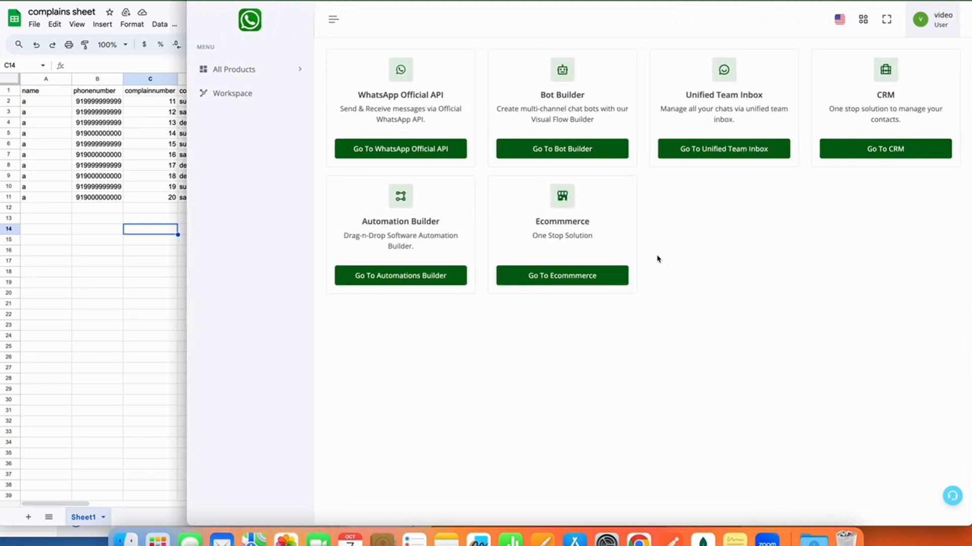
click(584, 147)
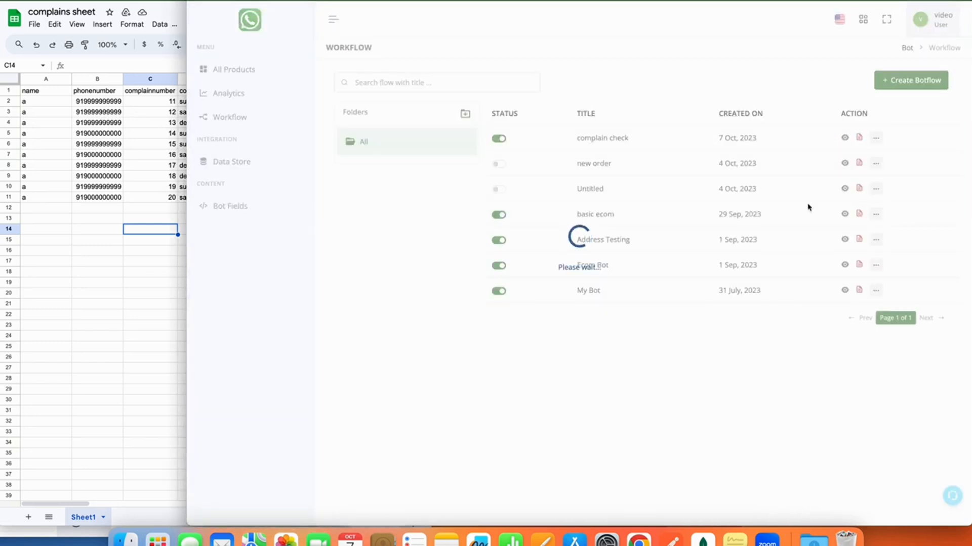
click(890, 81)
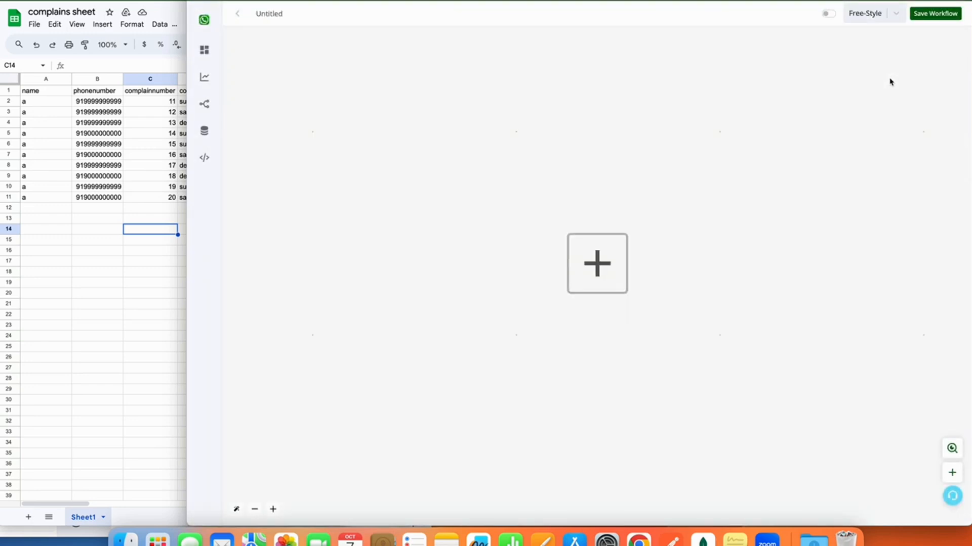
double_click(284, 13)
text(complain from sheet)
- Add a WhatsApp Chat Bot trigger of type Hot Keywords and set its channel to Working Channel
click(607, 265)
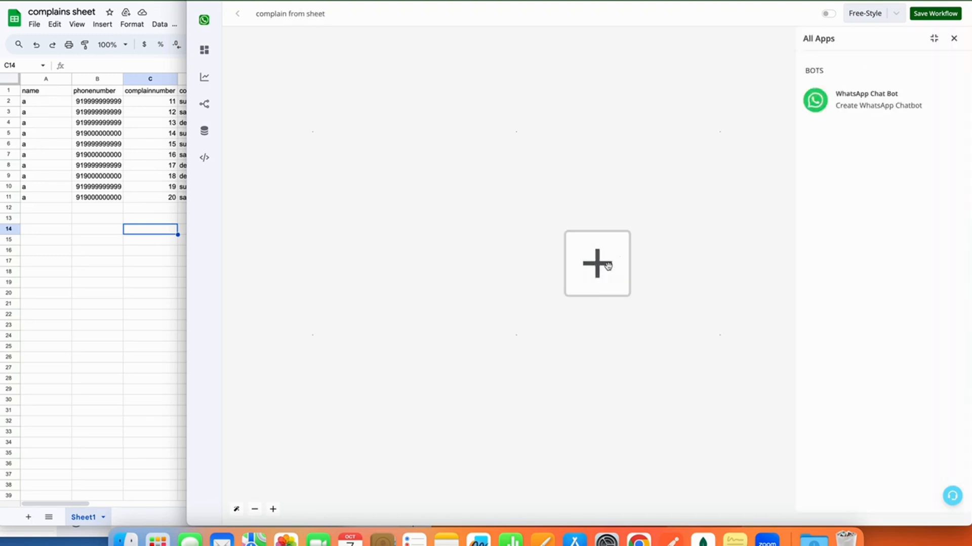
click(868, 108)
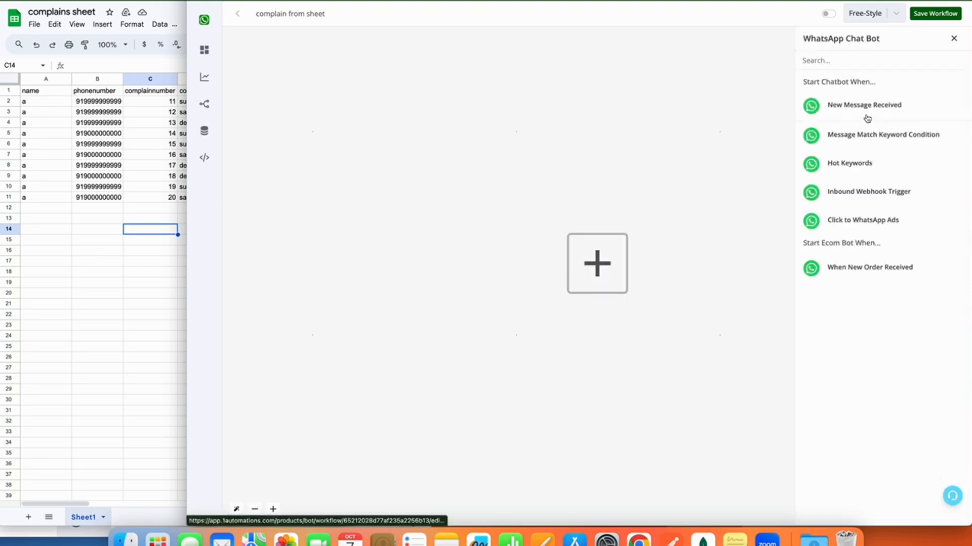
click(860, 163)
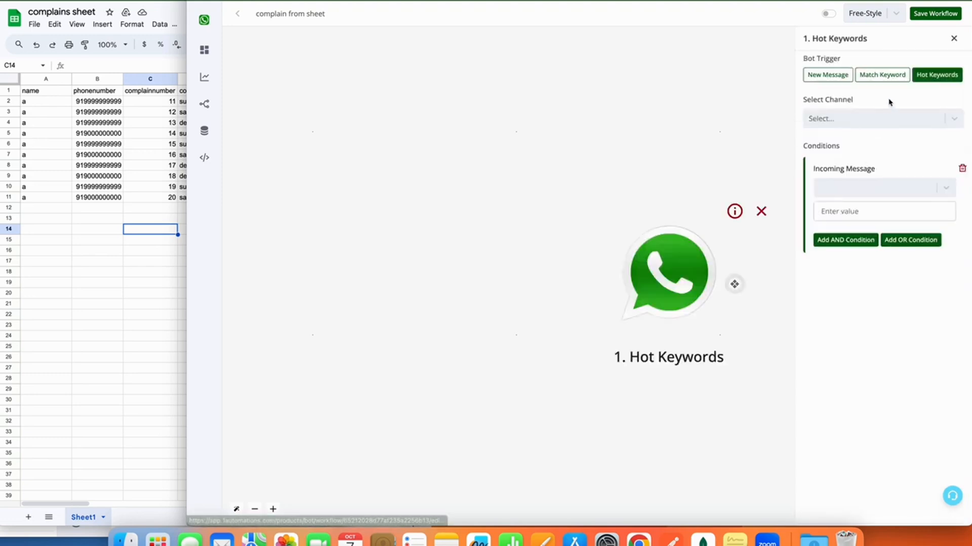
click(886, 120)
click(862, 127)
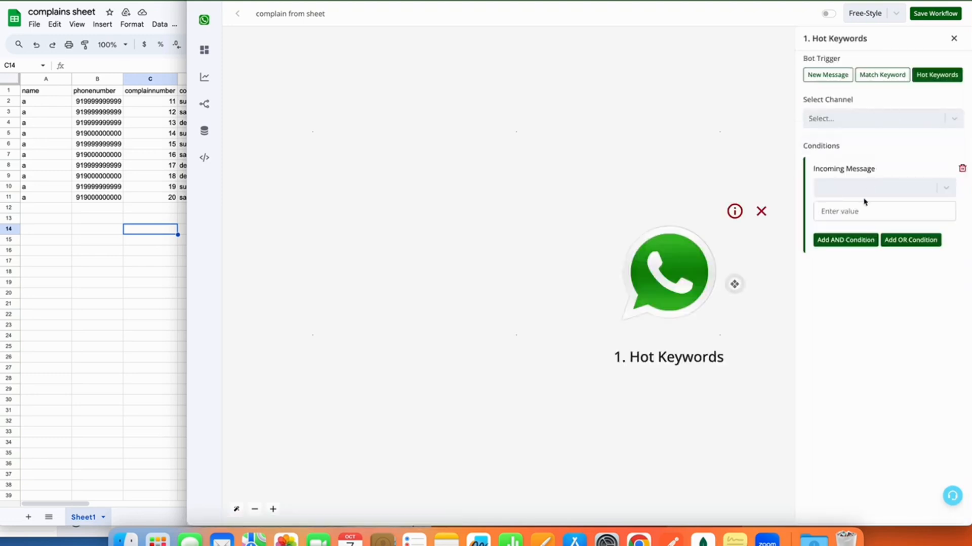
click(863, 126)
click(863, 163)
- Set the trigger condition so the incoming message is "complainsheet", and save the trigger
click(863, 185)
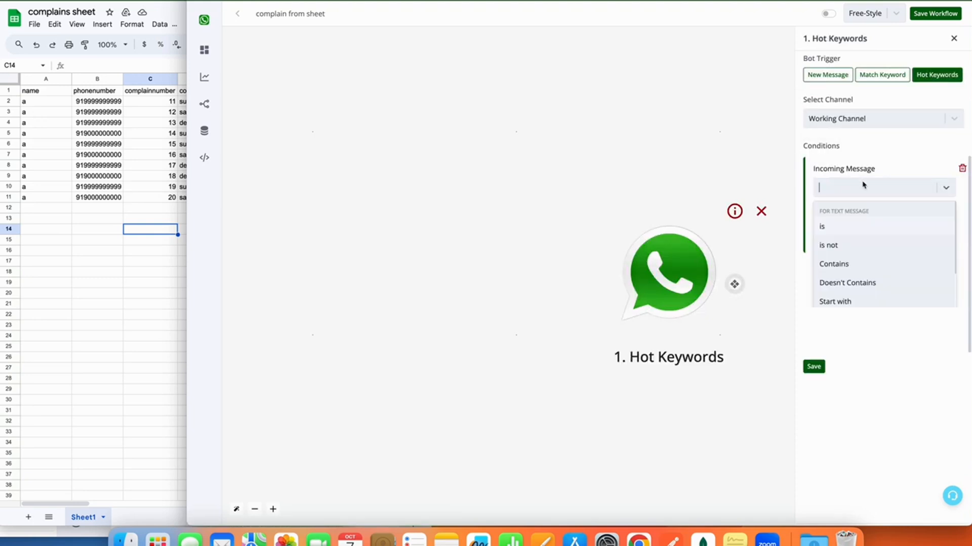
click(860, 224)
click(859, 219)
text(complainsheet)
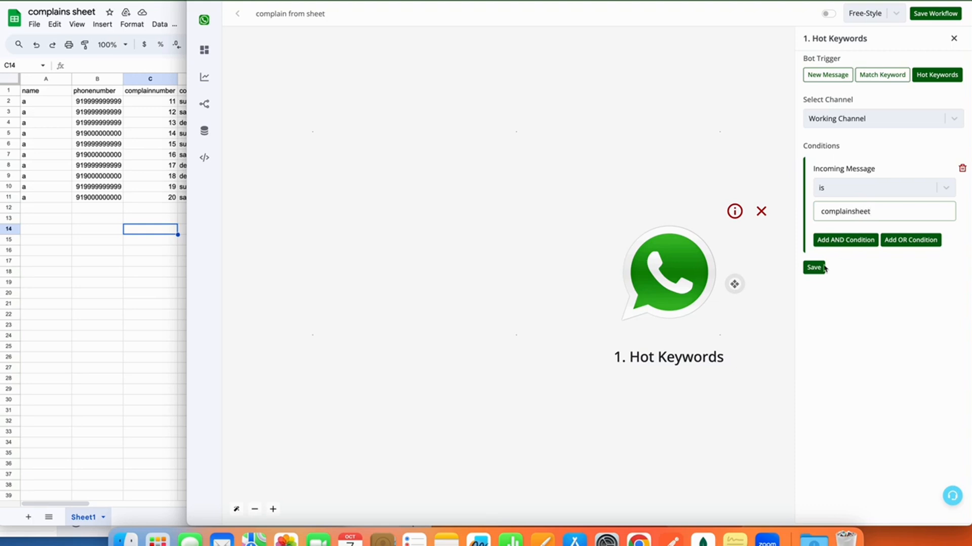
click(814, 267)
- Connect an Ask Question action of type Interactive Message to the Hot Keywords trigger
click(735, 284)
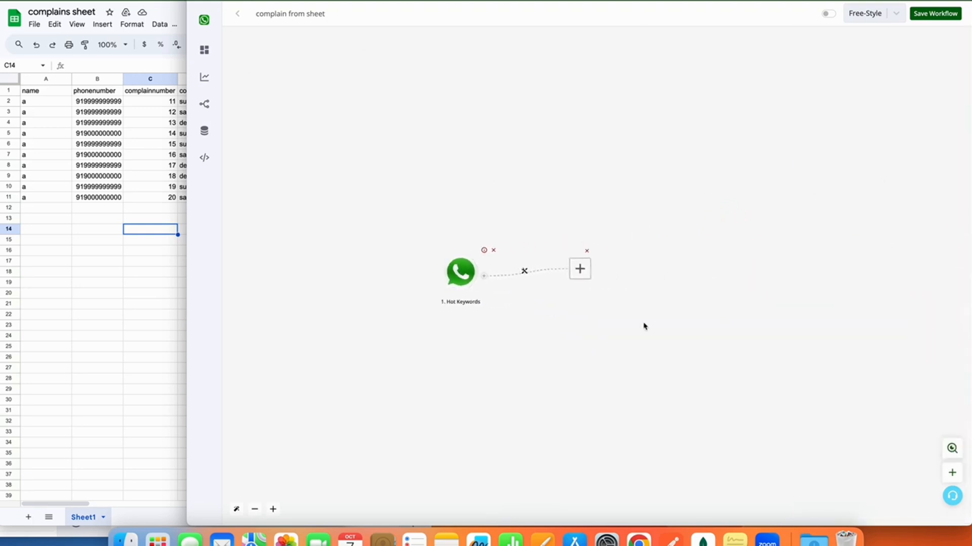
click(582, 271)
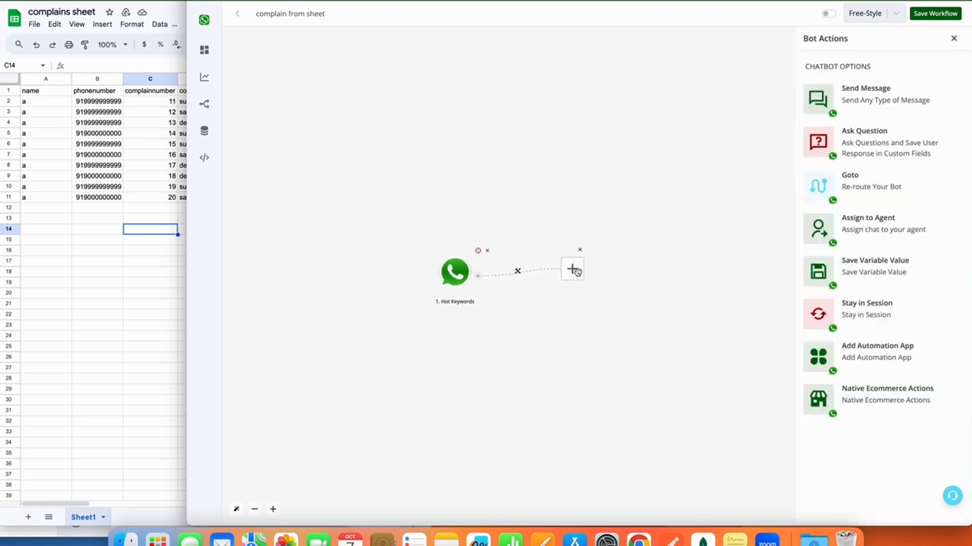
click(860, 149)
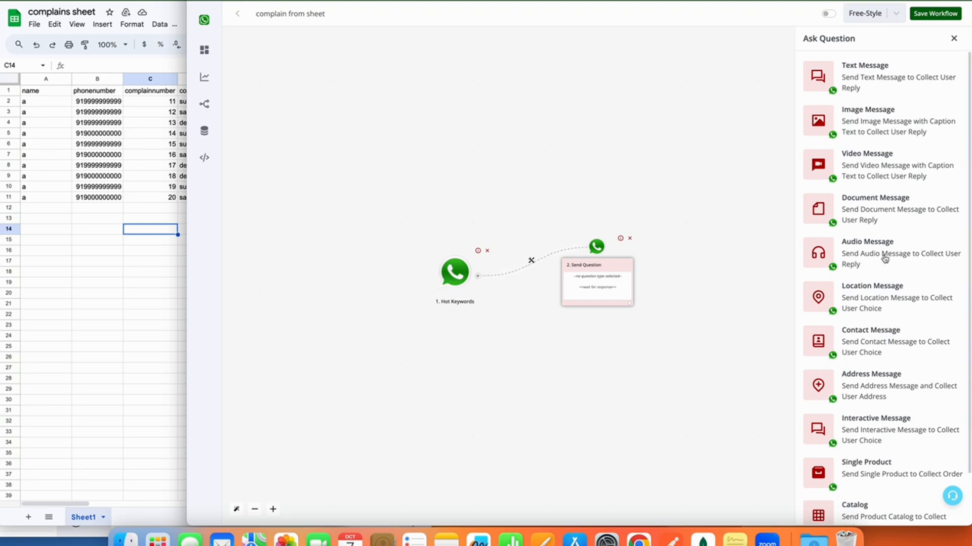
scroll(901, 283, down, 2)
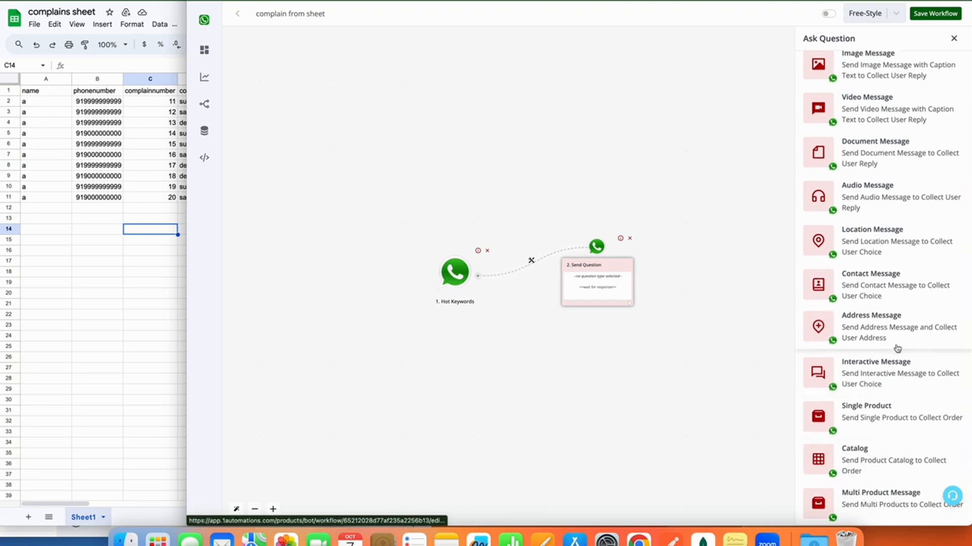
click(881, 372)
- Write the question body "Hi {{name}}, is +{{waba}} is your billing number ?" using the mapped name and waba fields
click(850, 177)
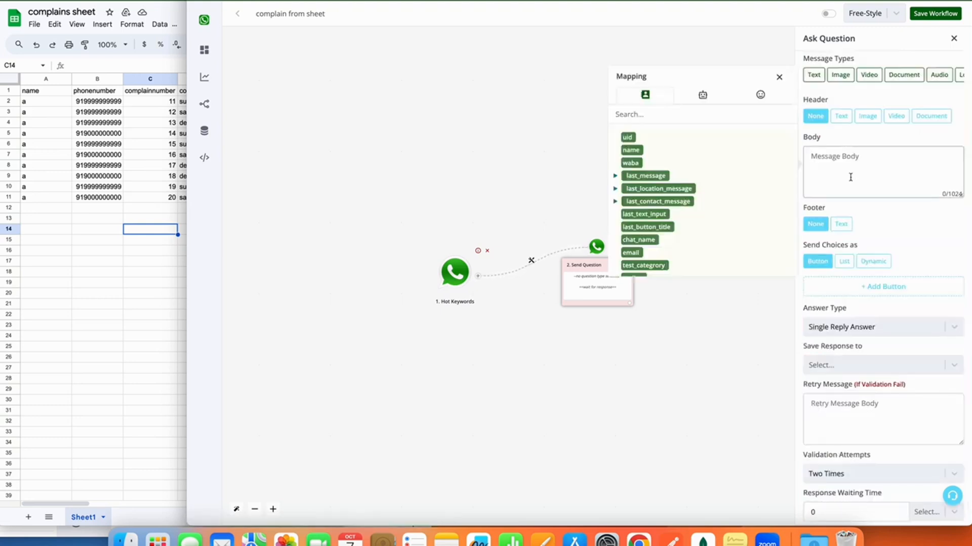
text(Hi)
click(630, 150)
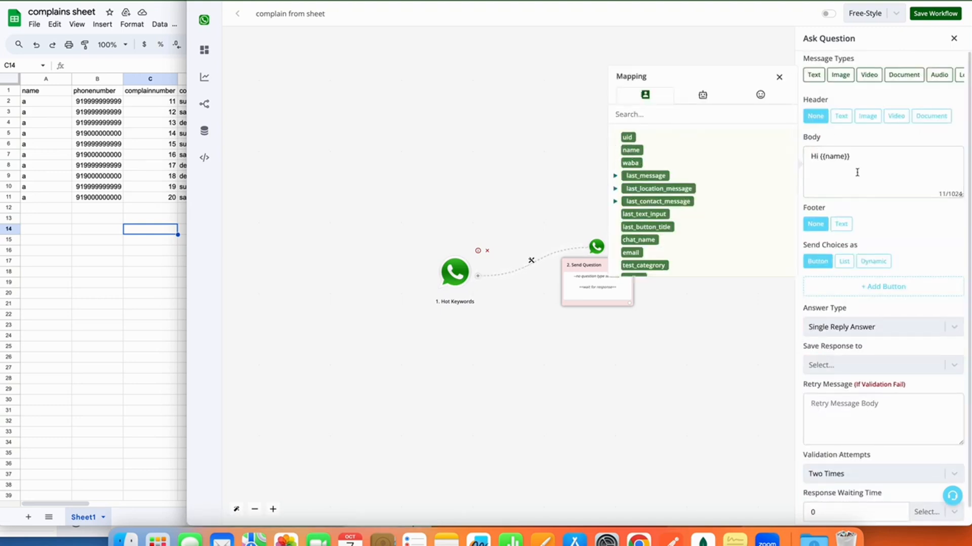
drag(856, 163, 821, 157)
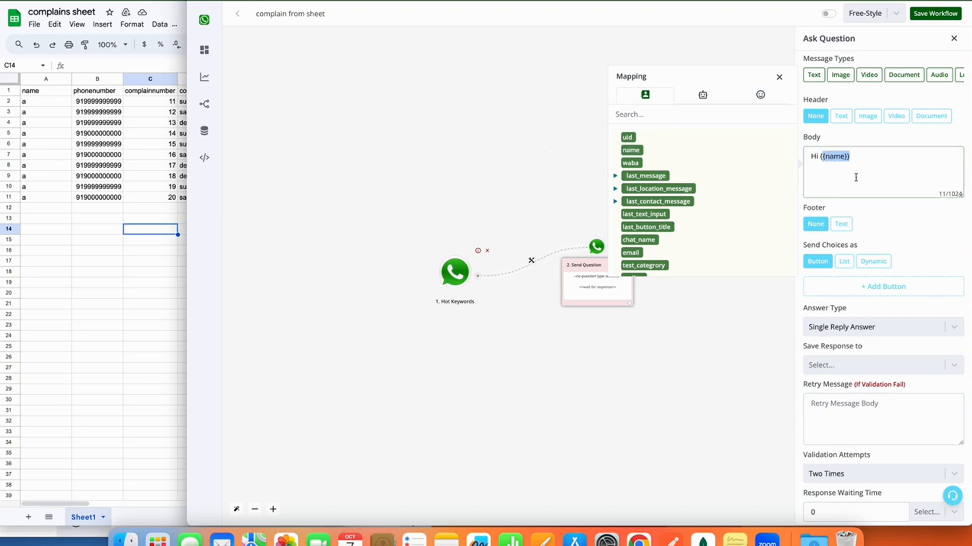
click(868, 164)
click(630, 162)
drag(851, 167, 822, 167)
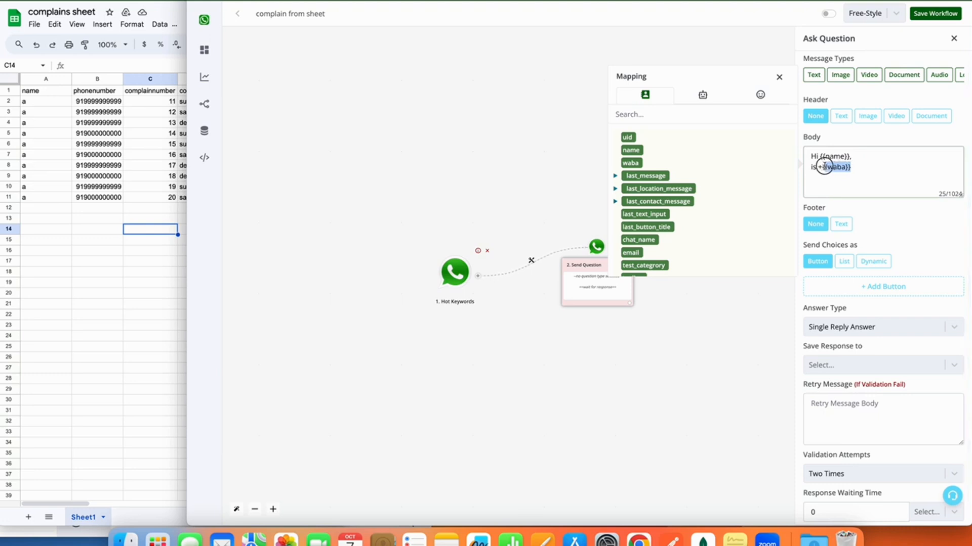
click(873, 172)
text({)
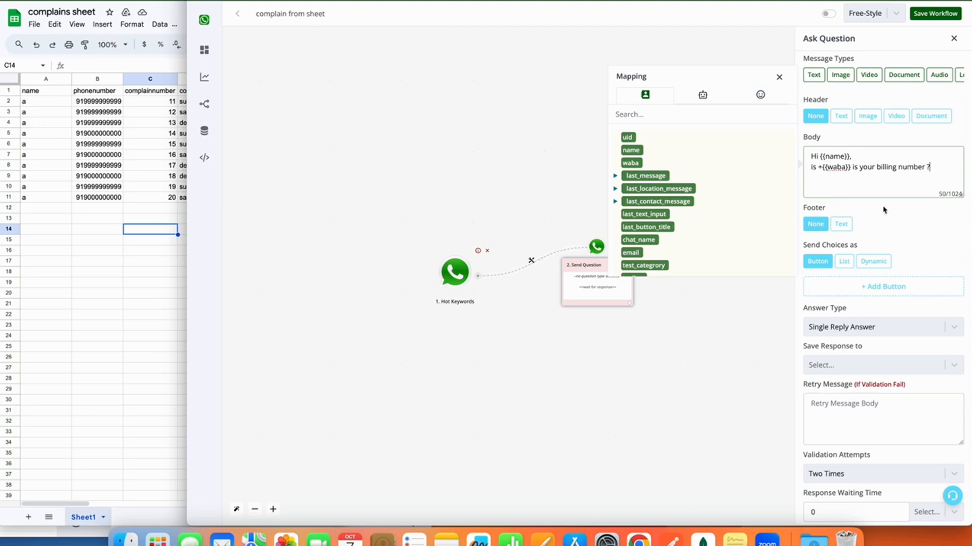
- Add two answer buttons labelled "Yes" and "No" to the question and save it
click(883, 286)
click(883, 308)
click(884, 292)
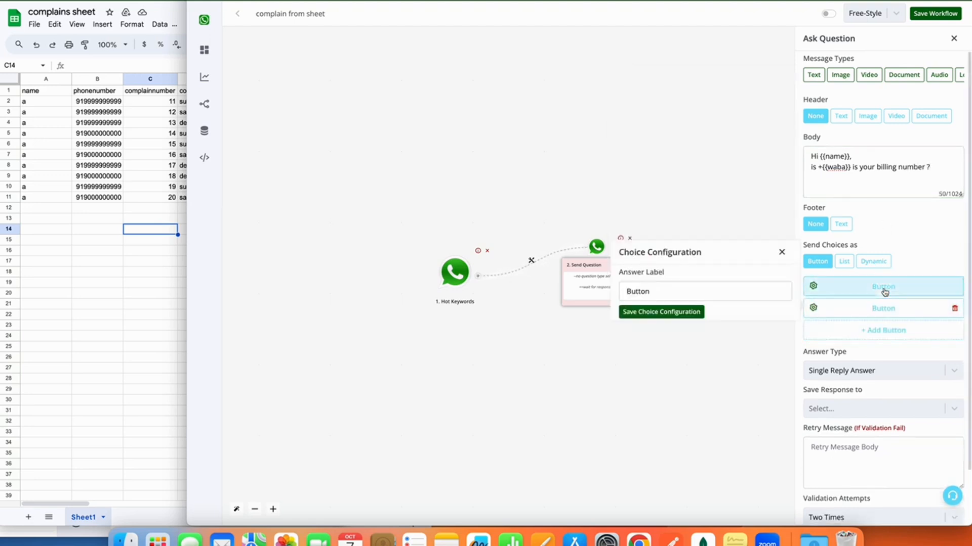
double_click(757, 289)
text(Yes)
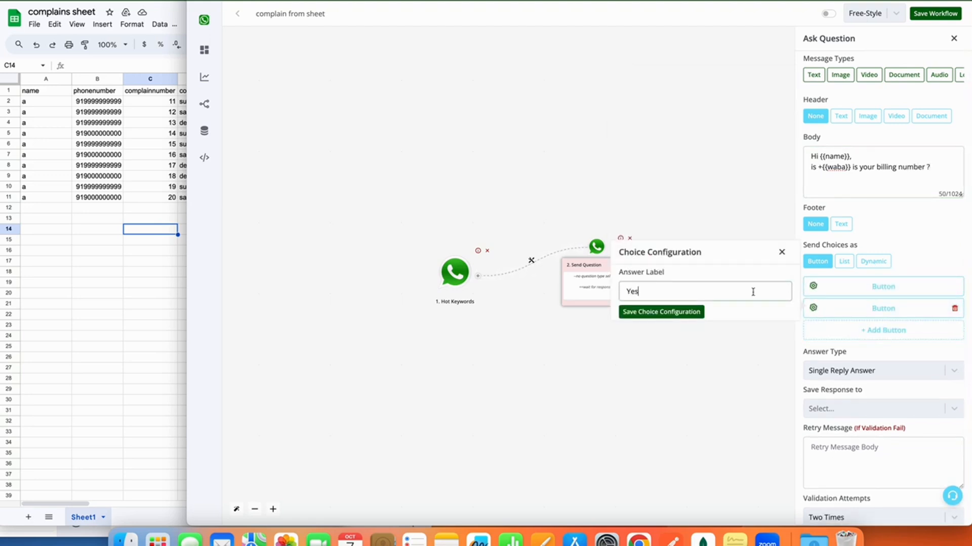
click(685, 313)
click(848, 310)
double_click(759, 307)
text(No)
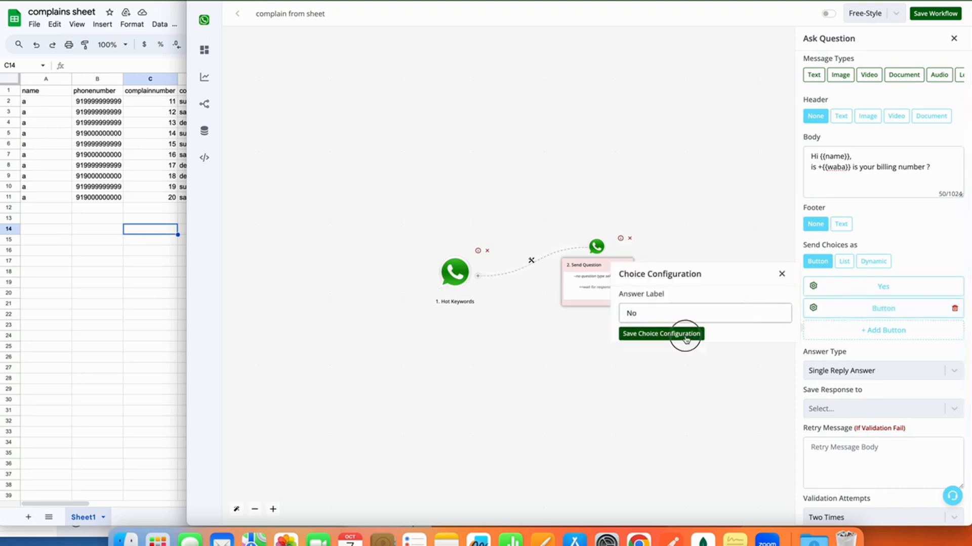
click(685, 334)
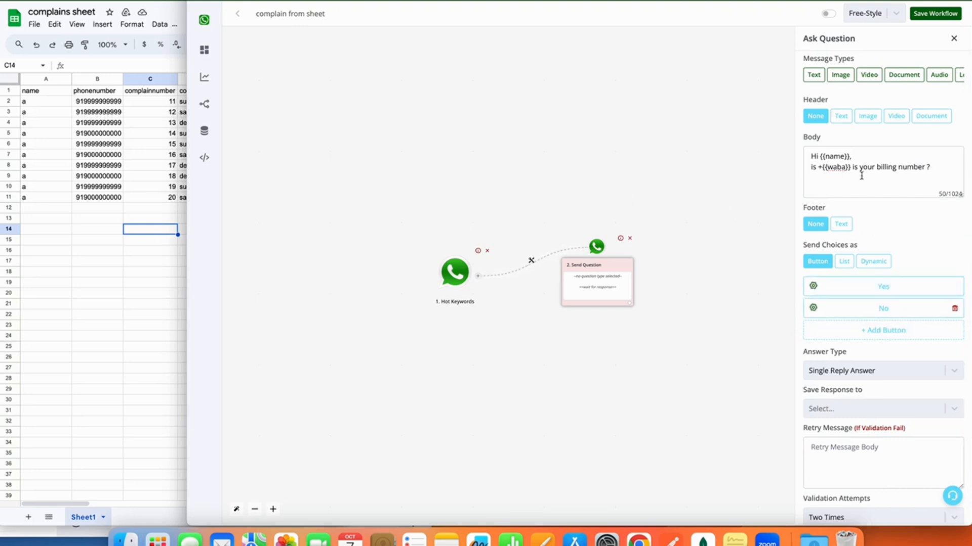
scroll(886, 334, down, 3)
click(840, 516)
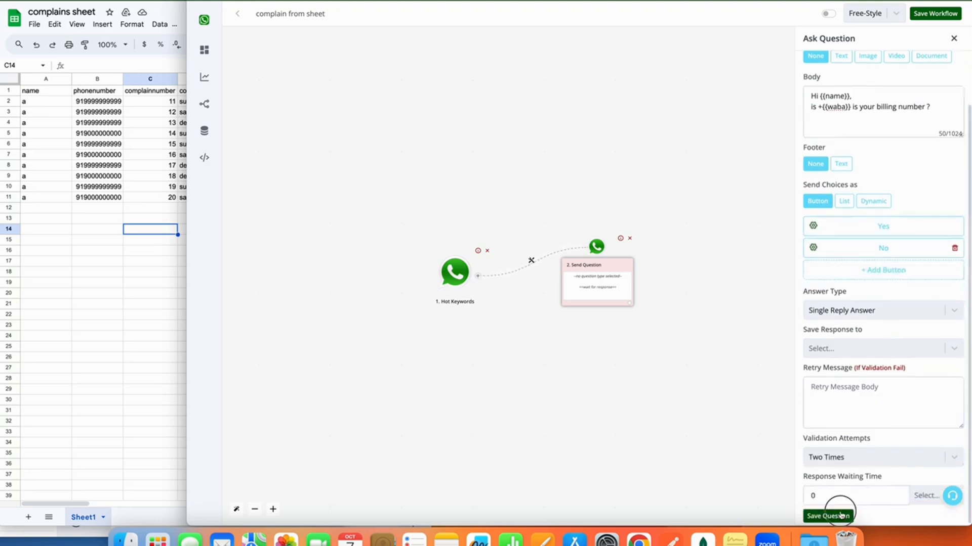
- Connect a Save Variable Value action to the question's Yes answer and browse its available fields
click(626, 309)
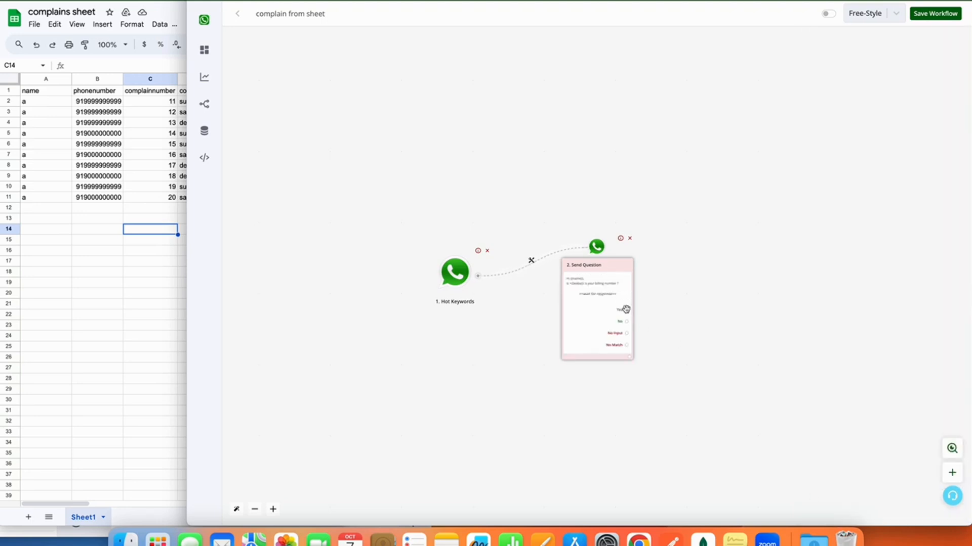
click(573, 269)
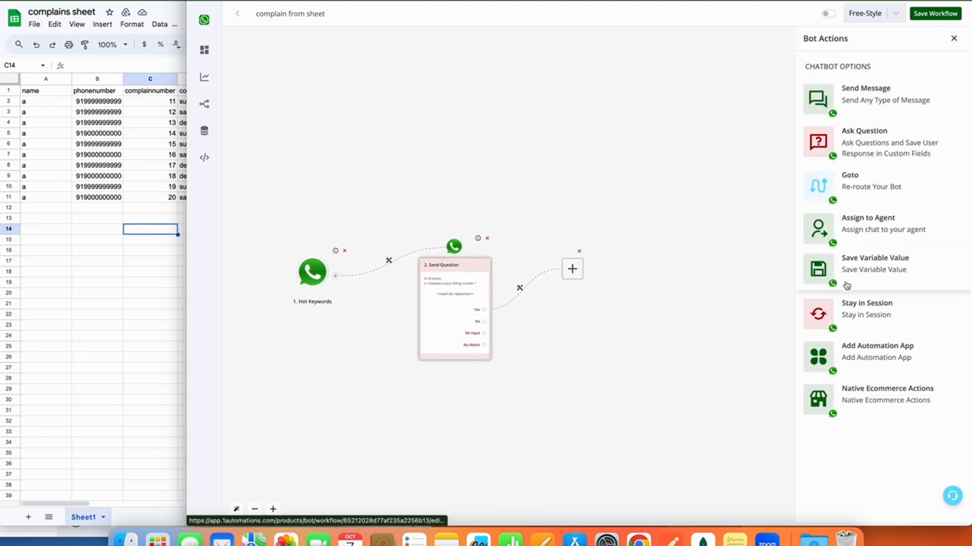
click(868, 274)
click(848, 84)
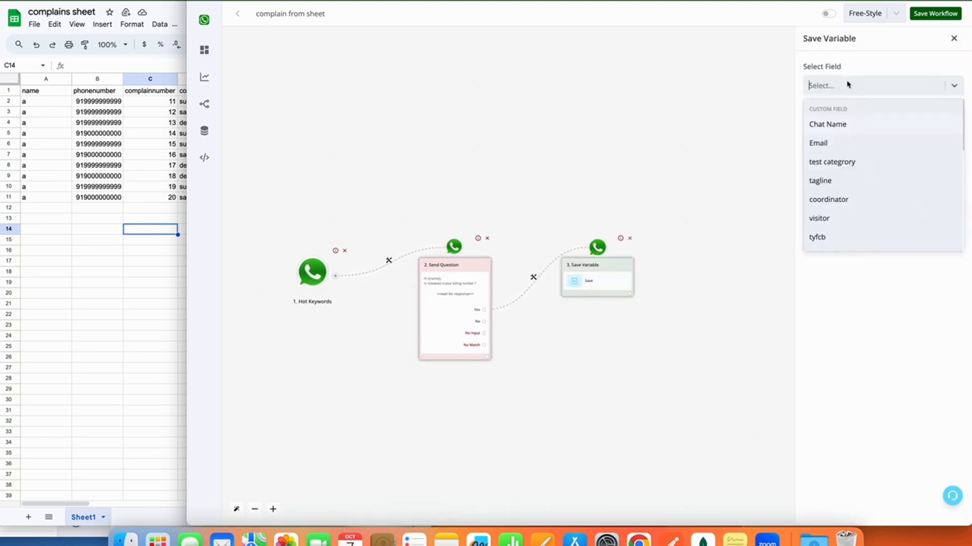
scroll(848, 188, down, 5)
scroll(848, 188, up, 6)
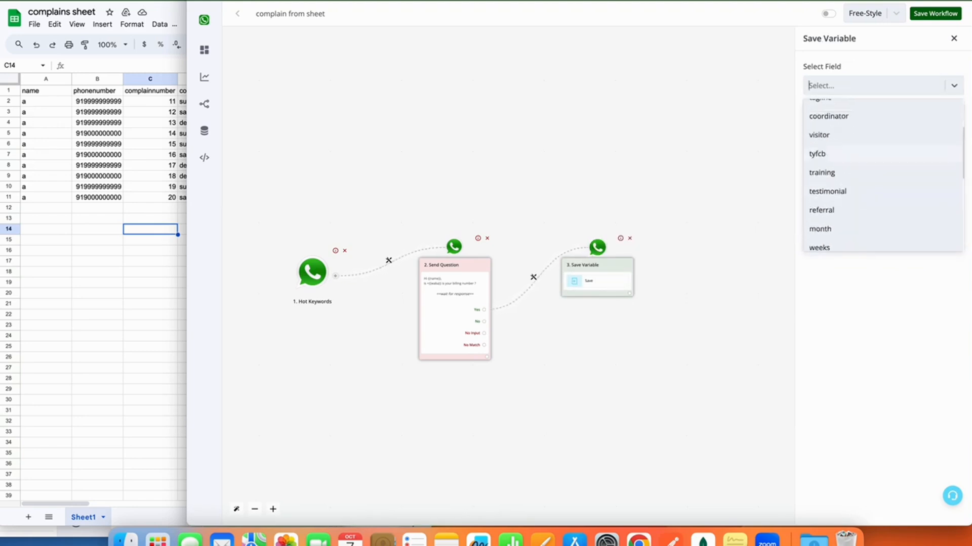
- Open the web app's product dashboard in a new browser tab and go to the Bot Builder
key(super+t)
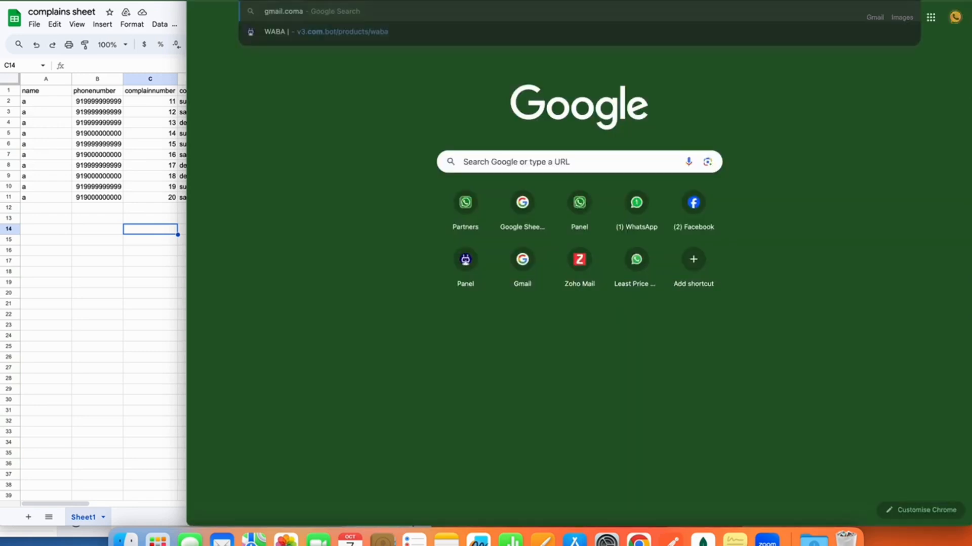
text(gmail.coma)
key(super+a)
text(app)
key(Return)
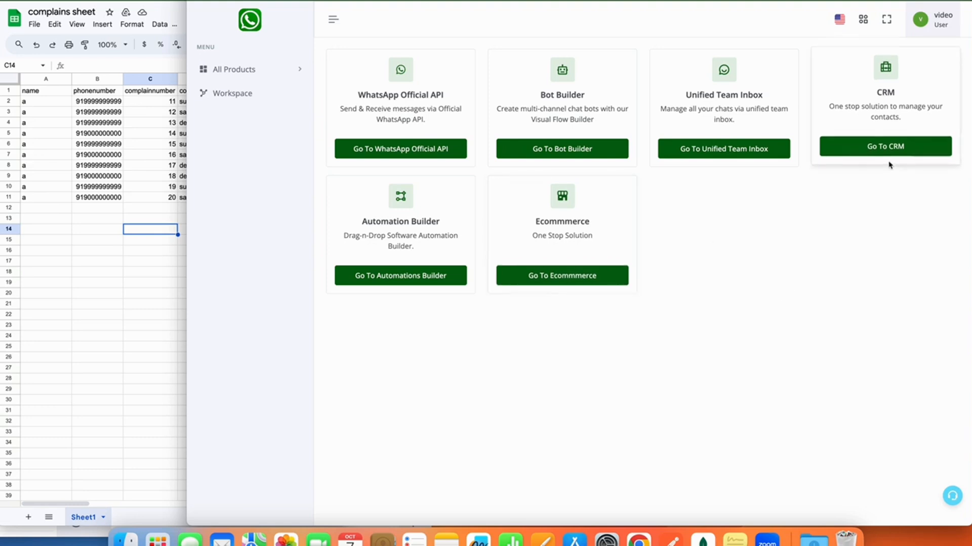
click(553, 144)
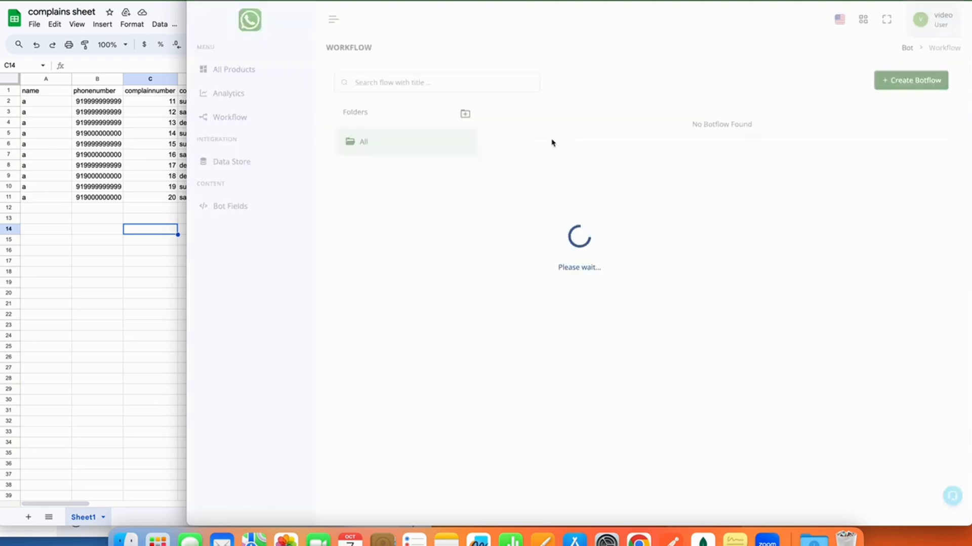
- Create a String bot field labelled "number" in the Bot Fields section
click(243, 208)
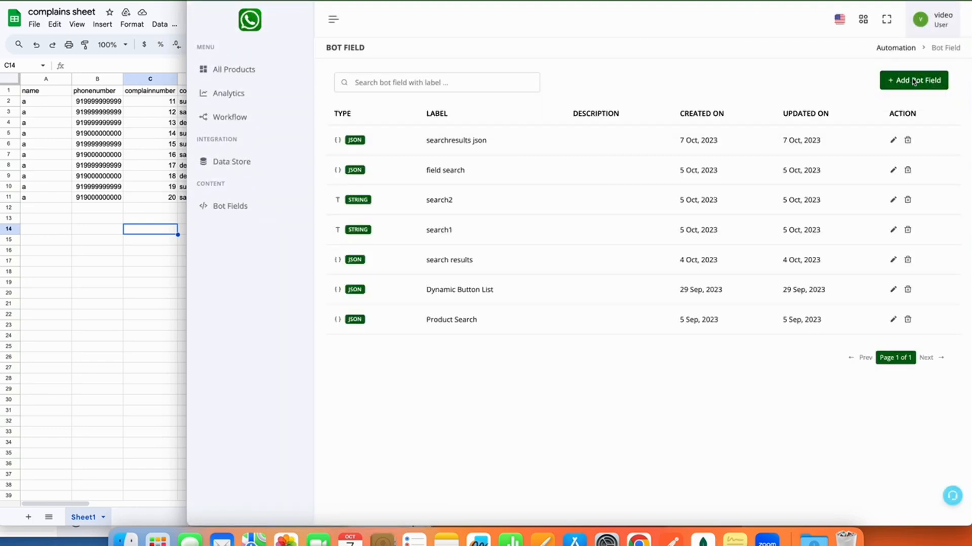
click(913, 82)
click(555, 241)
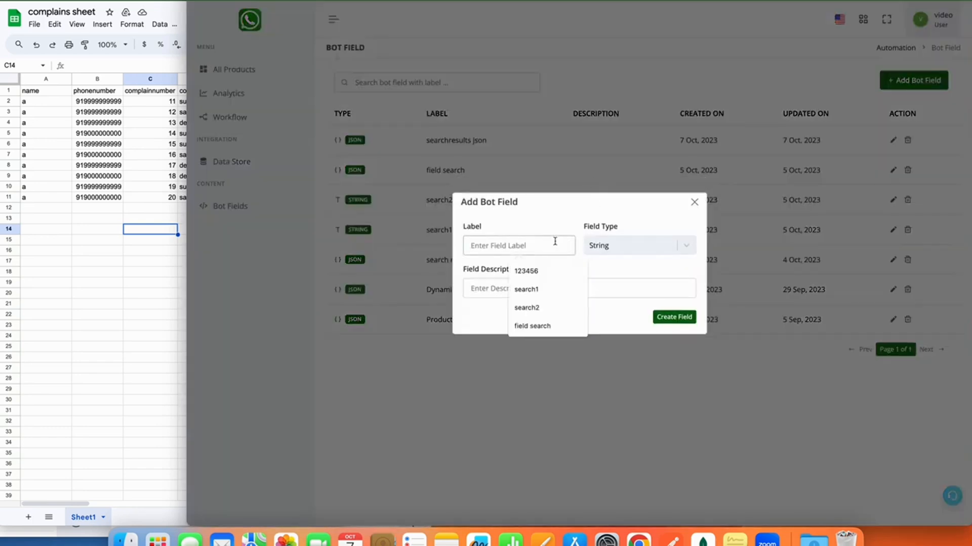
text(d)
key(BackSpace)
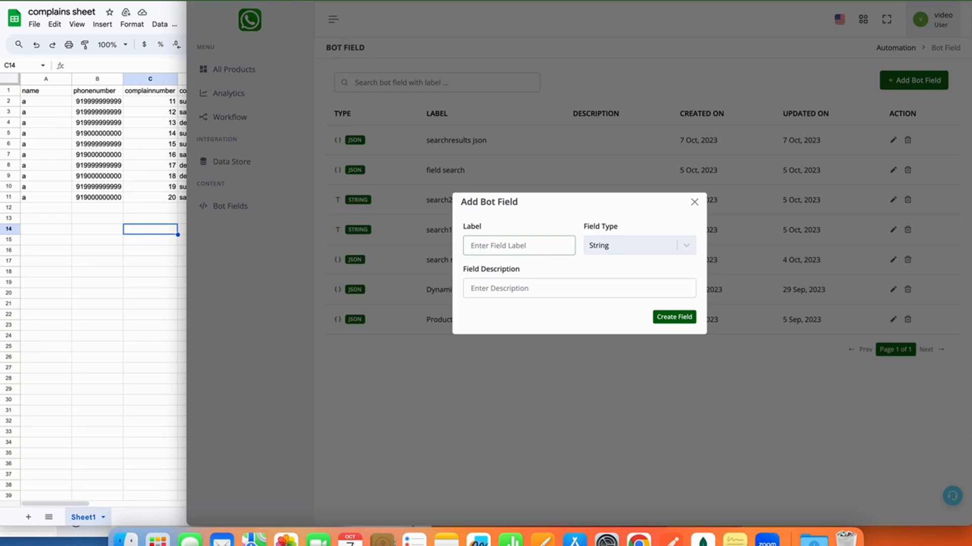
text(number)
click(684, 325)
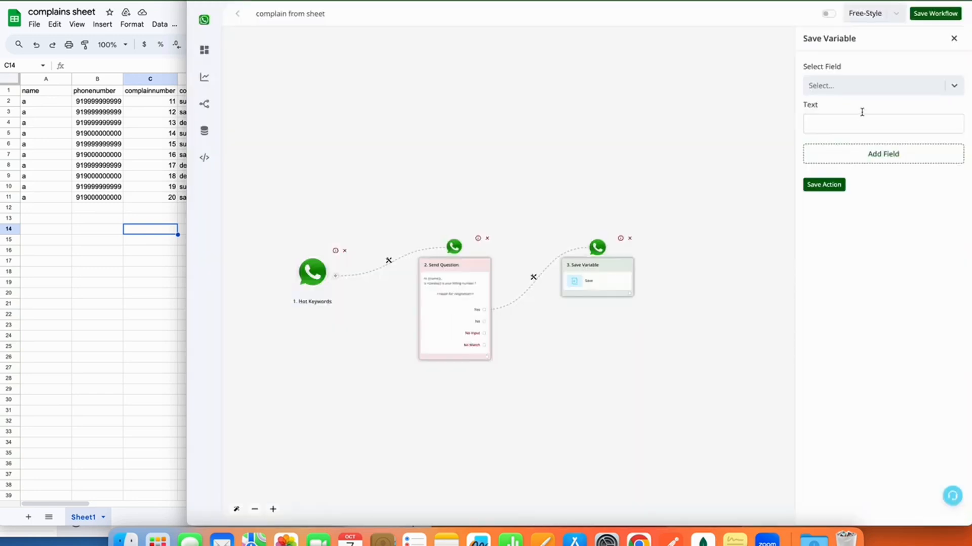
- Save the empty Save Variable action and the workflow, check its available bot fields, and reload the workflow editor
click(835, 191)
click(939, 20)
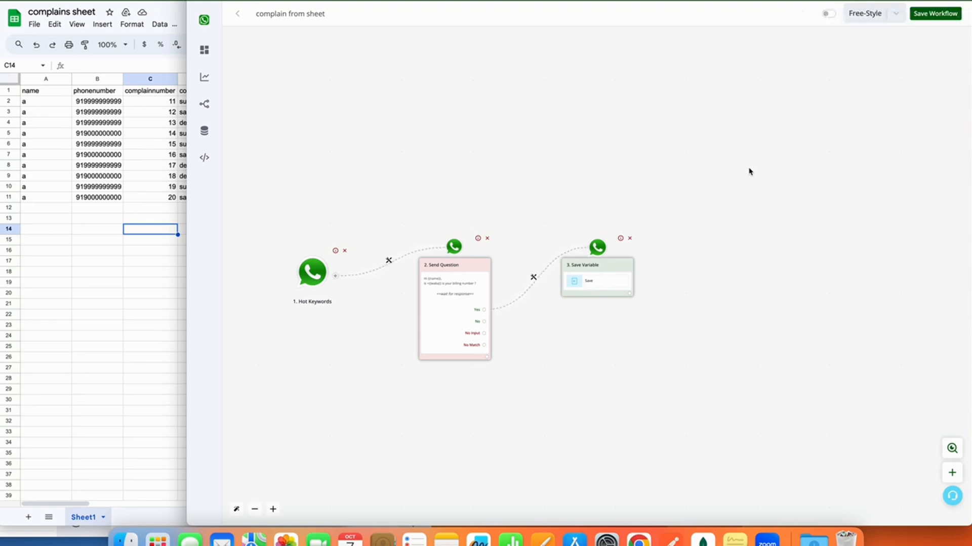
click(598, 284)
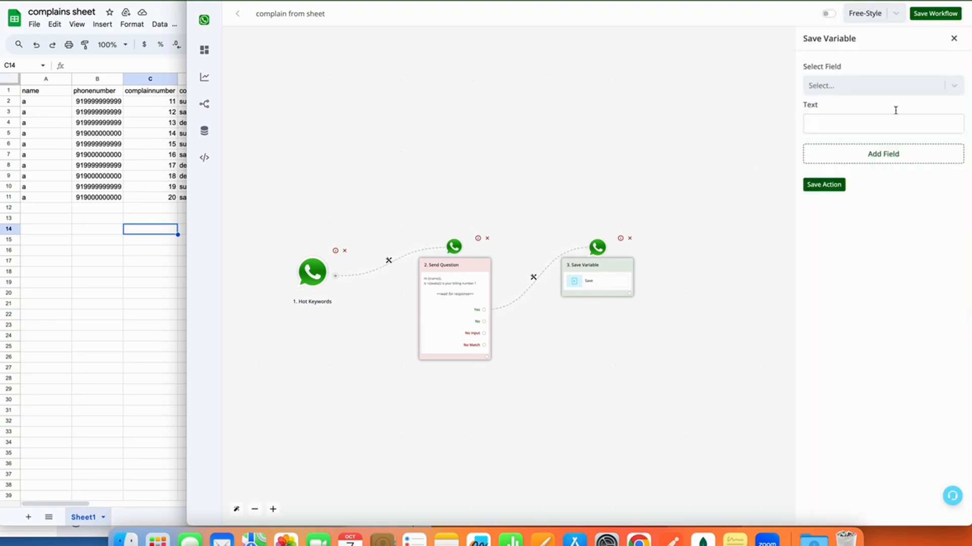
click(889, 87)
scroll(859, 207, down, 5)
scroll(860, 207, down, 3)
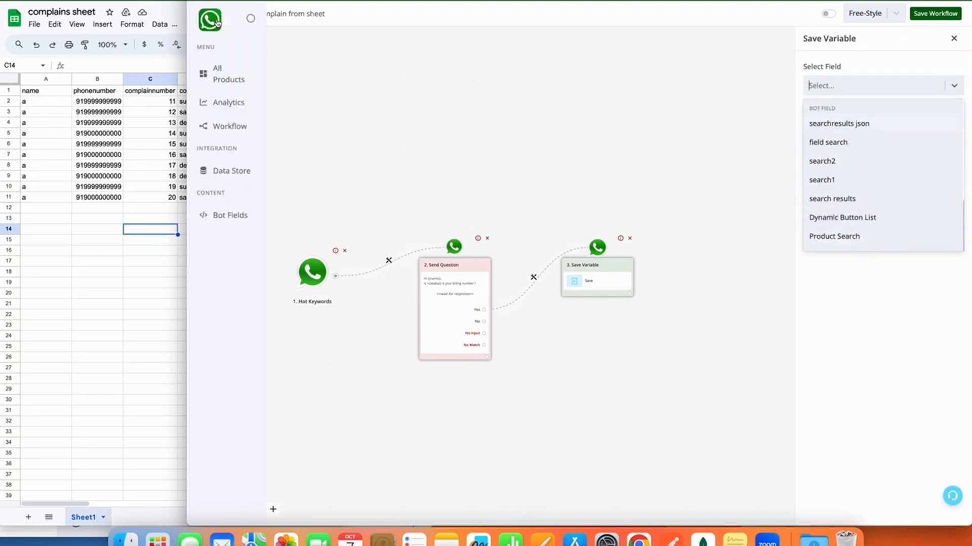
click(217, 22)
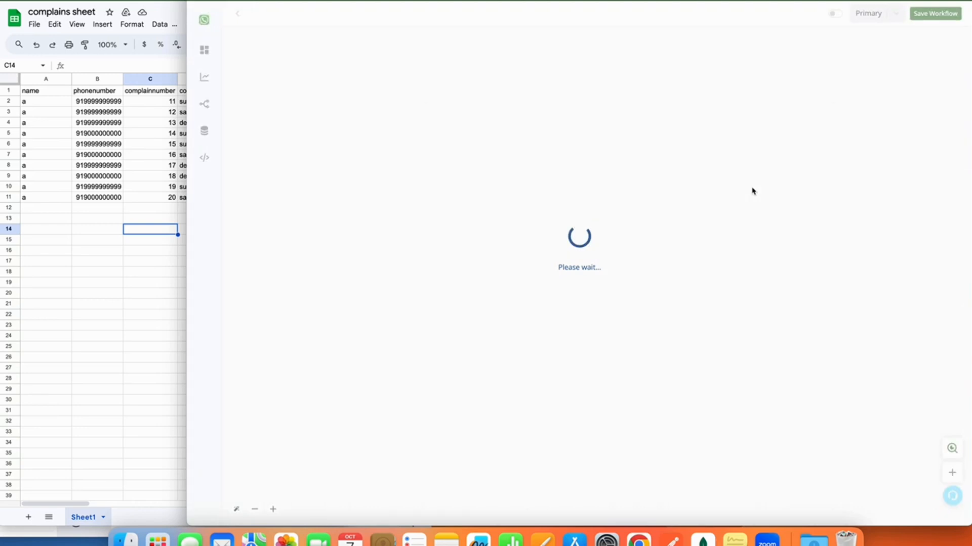
- Set the Yes branch's Save Variable action to store the mapped {{waba}} value in the number field, and save it
click(850, 224)
click(834, 81)
scroll(852, 221, down, 5)
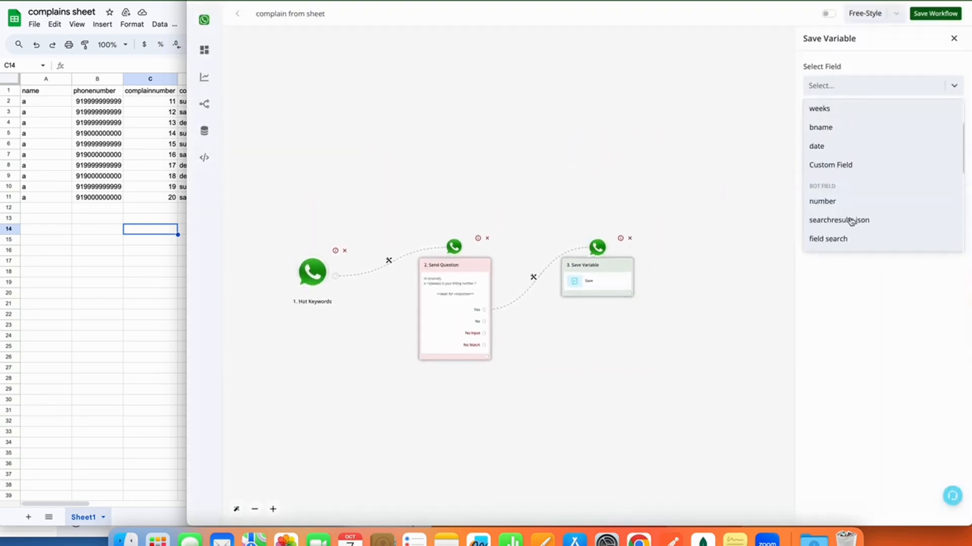
scroll(843, 142, up, 2)
click(843, 142)
click(848, 122)
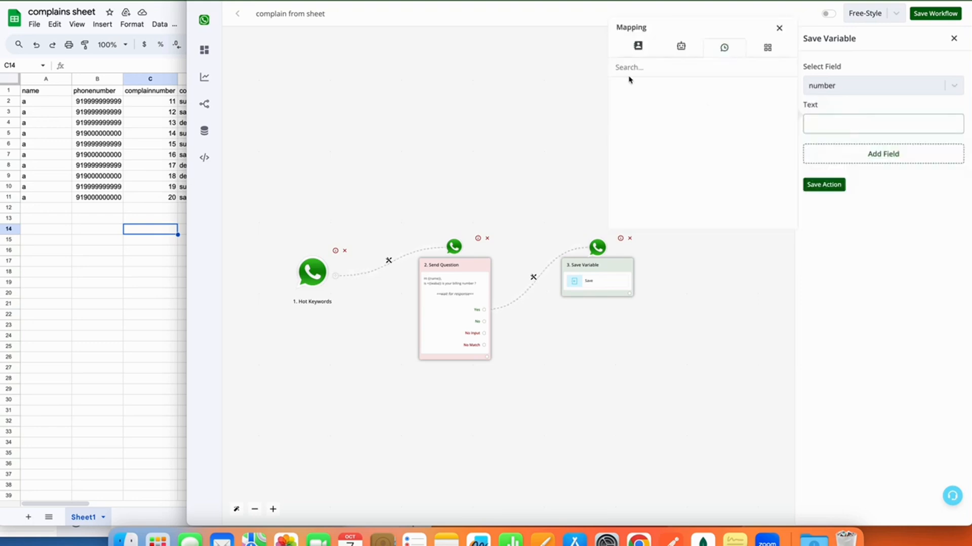
click(633, 48)
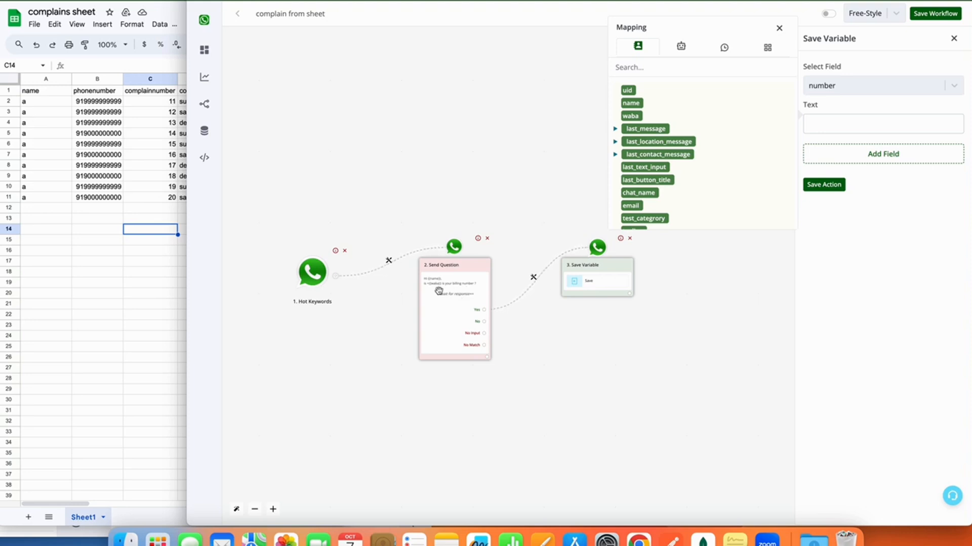
click(630, 116)
click(875, 122)
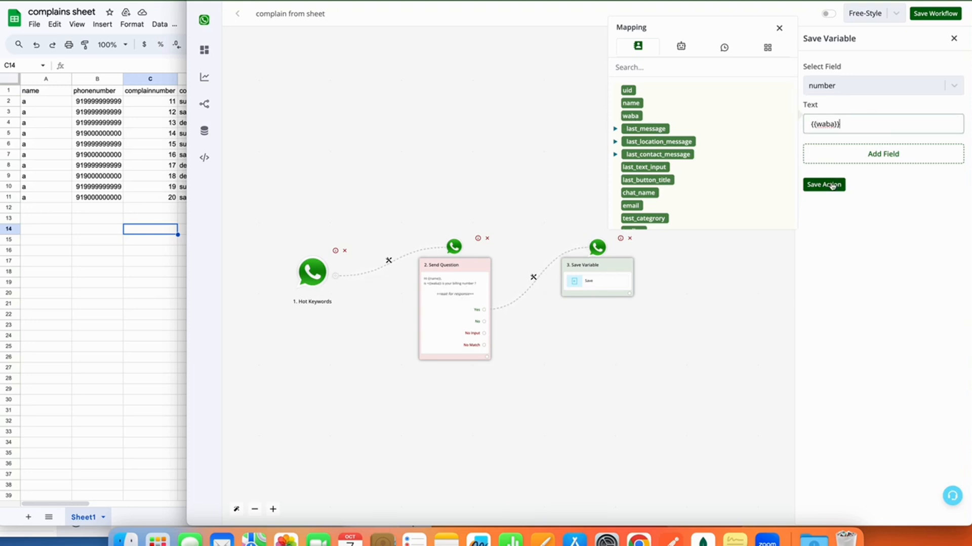
click(831, 185)
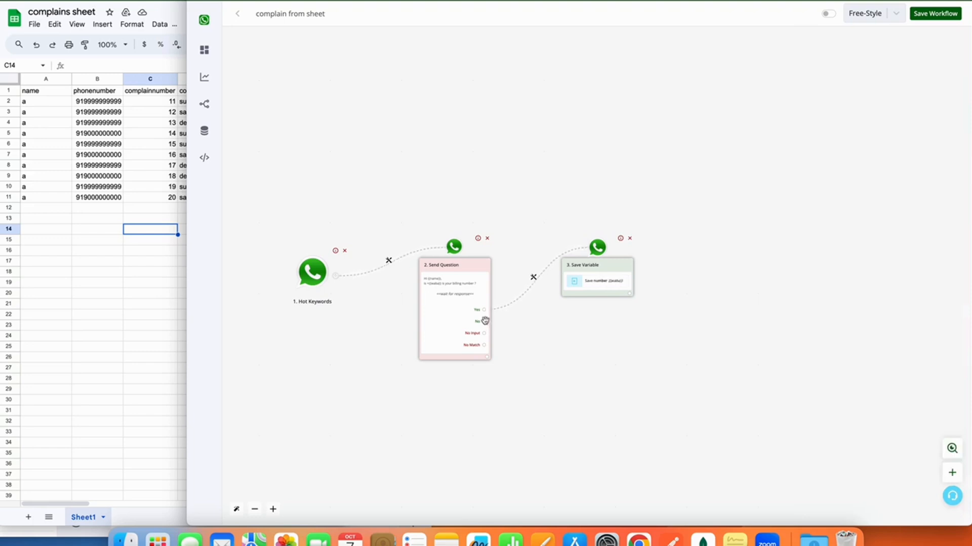
- Connect a text question reading "Kindly enter your billing number" to the No answer and save it
drag(572, 273, 585, 365)
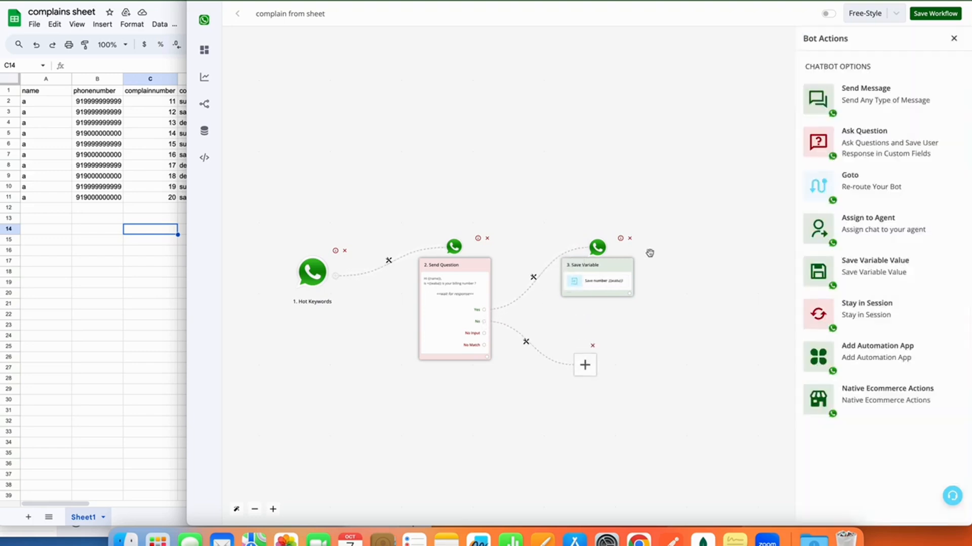
click(881, 132)
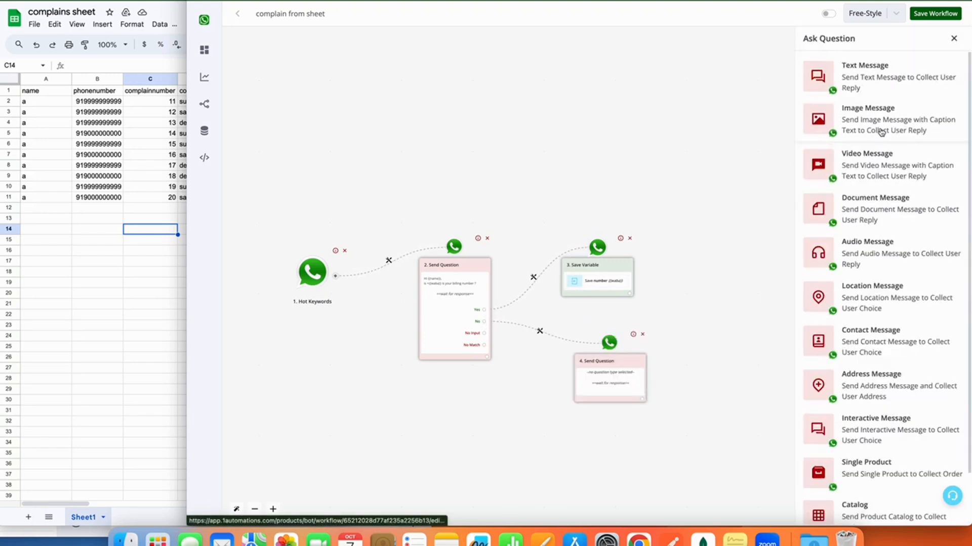
click(866, 90)
click(851, 124)
text(Kindly enter your billing number)
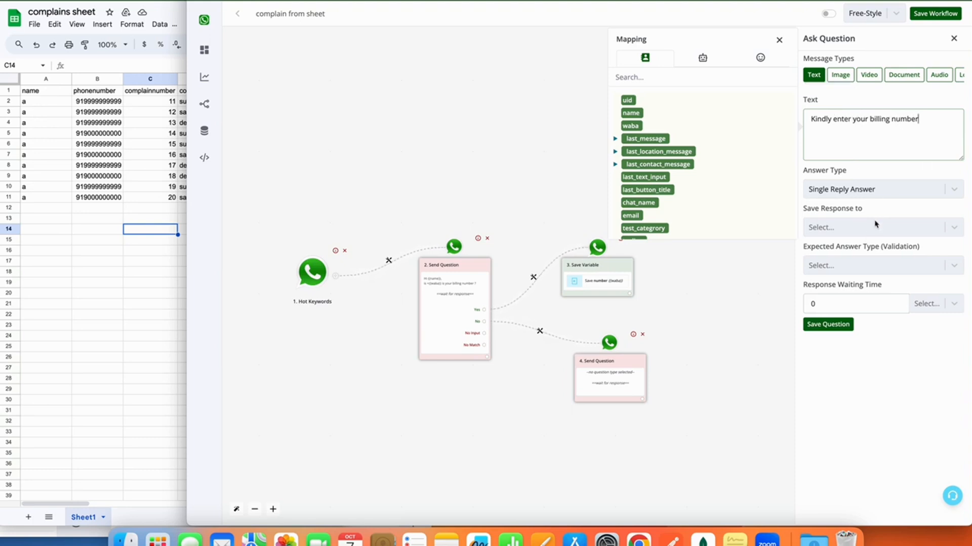
click(830, 326)
- Connect a Save Variable Value action to the billing number question and choose the number bot field for it
drag(640, 424, 727, 364)
click(574, 268)
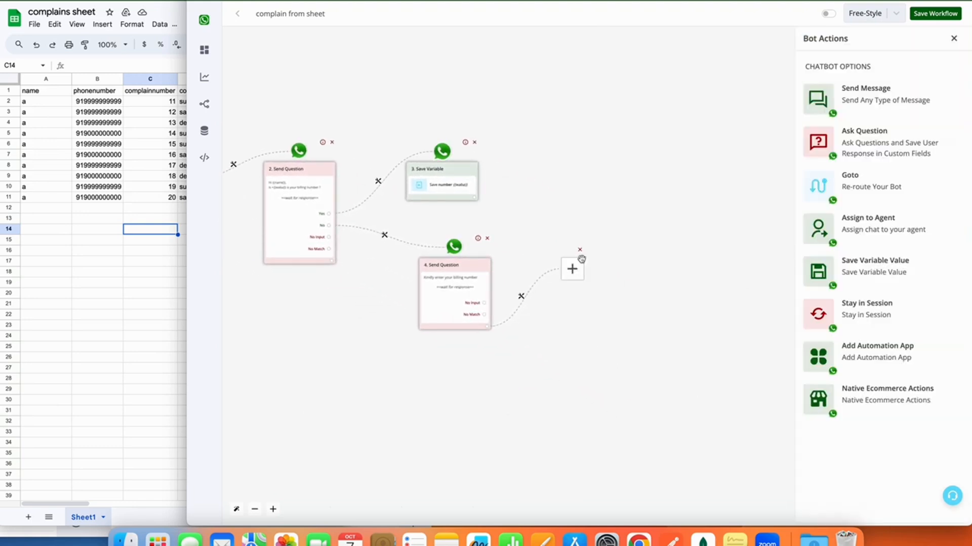
click(875, 272)
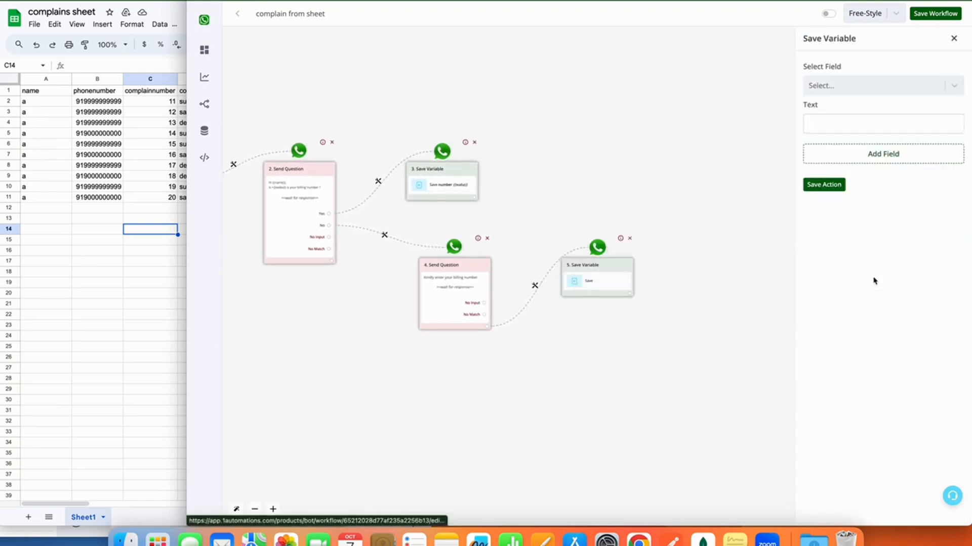
click(895, 95)
scroll(855, 198, down, 3)
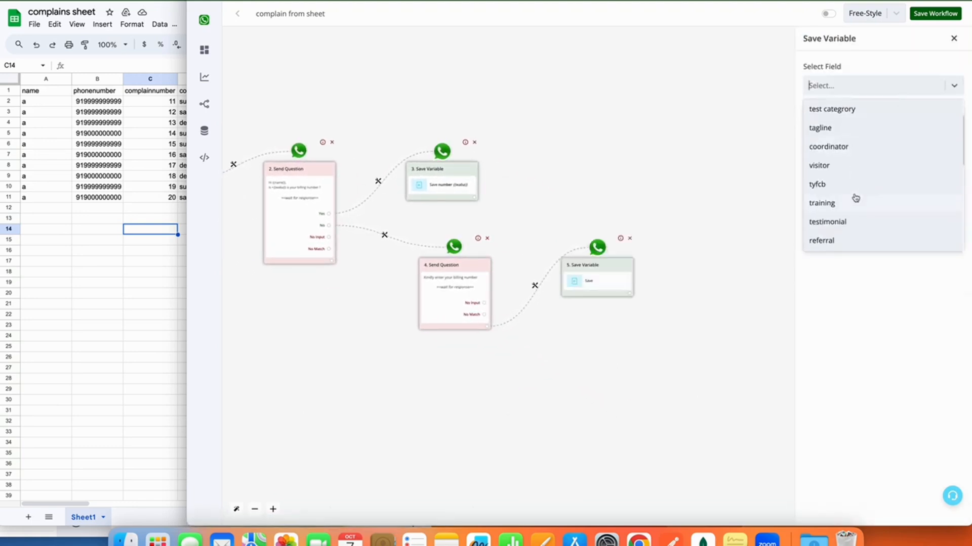
scroll(853, 198, down, 4)
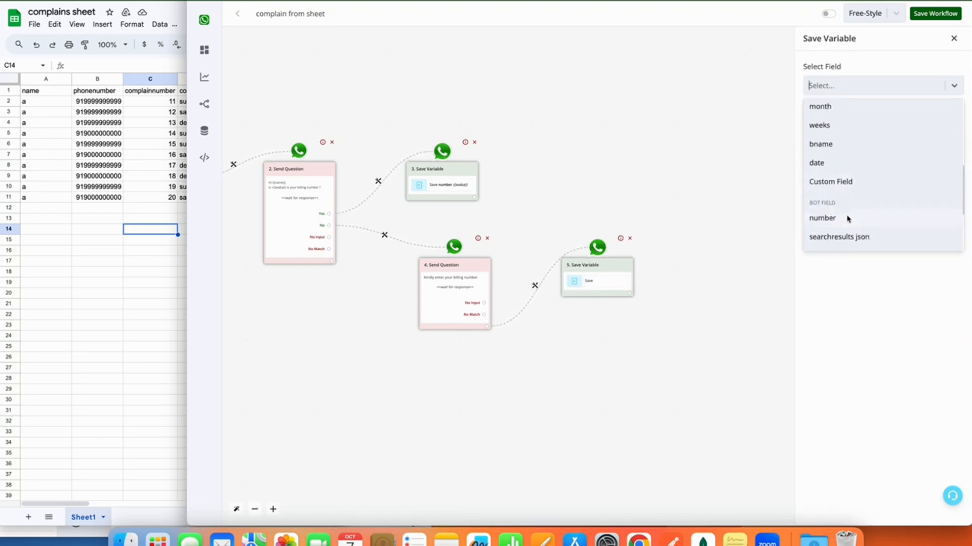
click(847, 215)
- Map {{last_text_input}} as the value stored by the new Save Variable action and save it
click(847, 126)
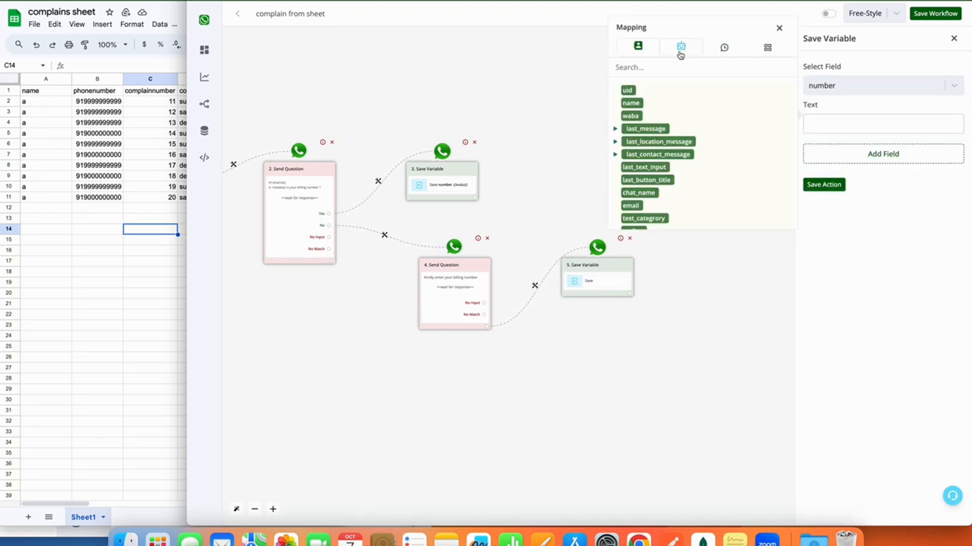
scroll(648, 195, down, 1)
click(645, 149)
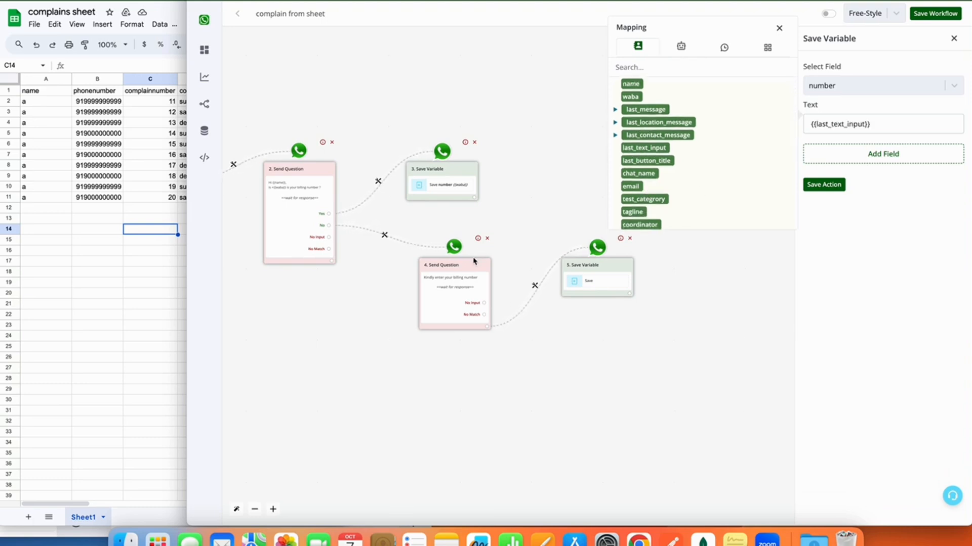
click(832, 188)
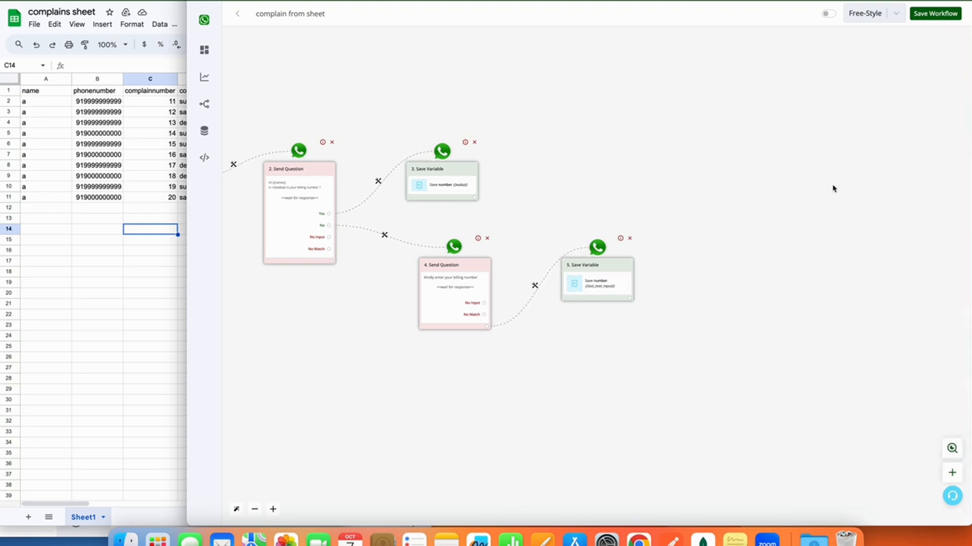
- Connect a Google Sheet Lookup Spreadsheet Rows action after the No branch's Save Variable action, finding the app with "sheet"
click(630, 298)
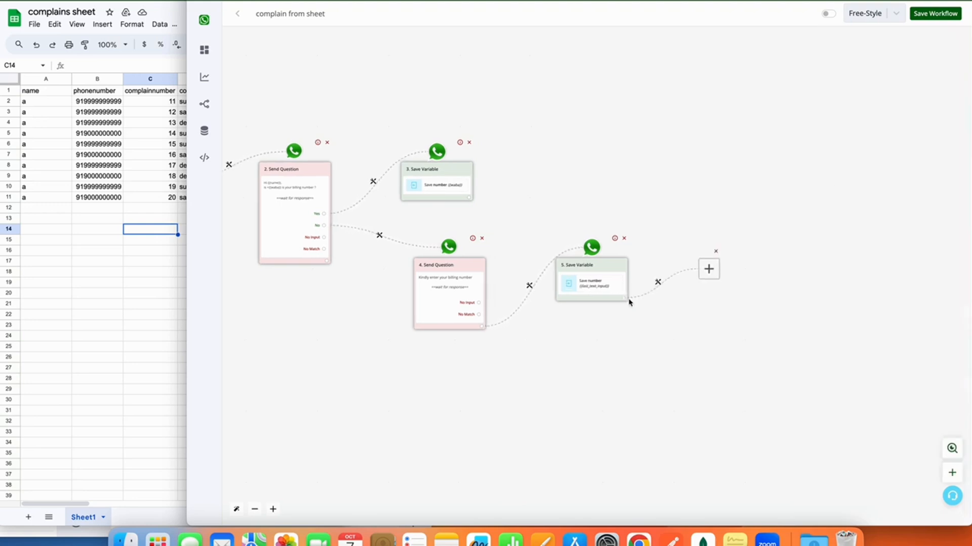
click(582, 270)
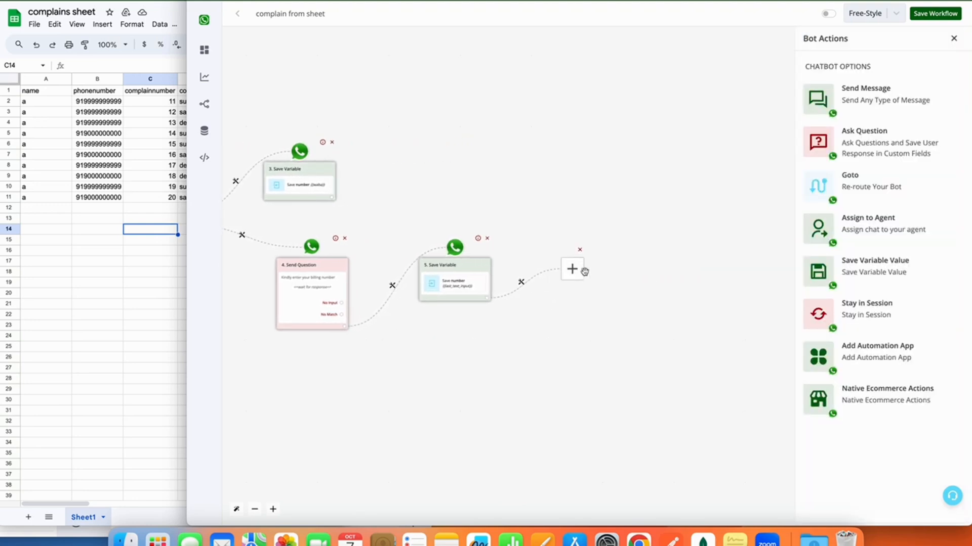
mouse_move(209, 176)
click(883, 352)
click(850, 63)
text(sheet)
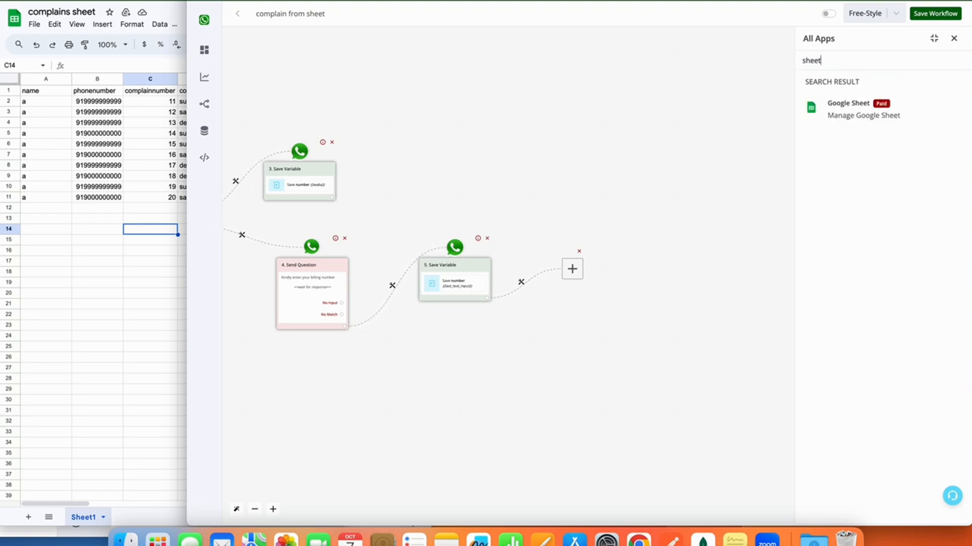
click(892, 105)
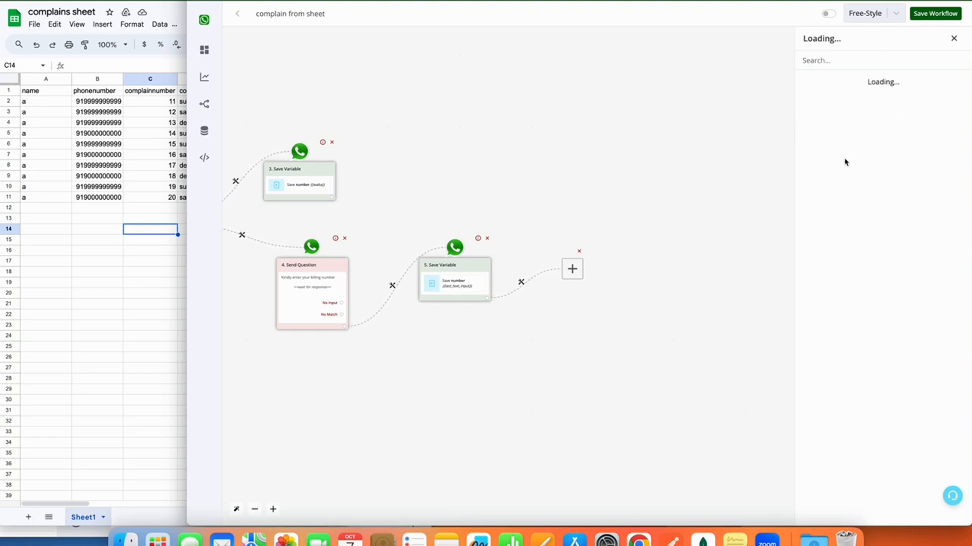
click(863, 220)
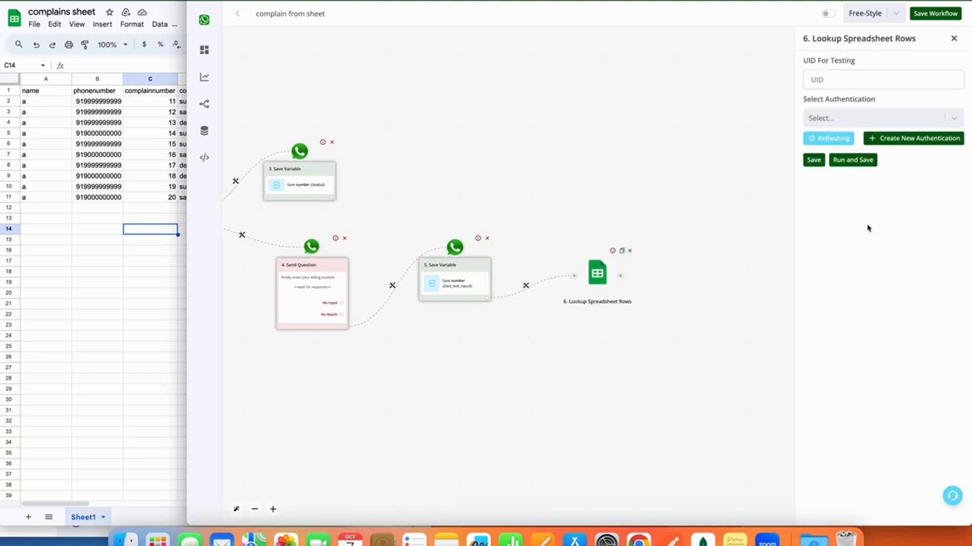
- Choose the "wainbox" authentication for the Lookup Spreadsheet Rows action
click(842, 119)
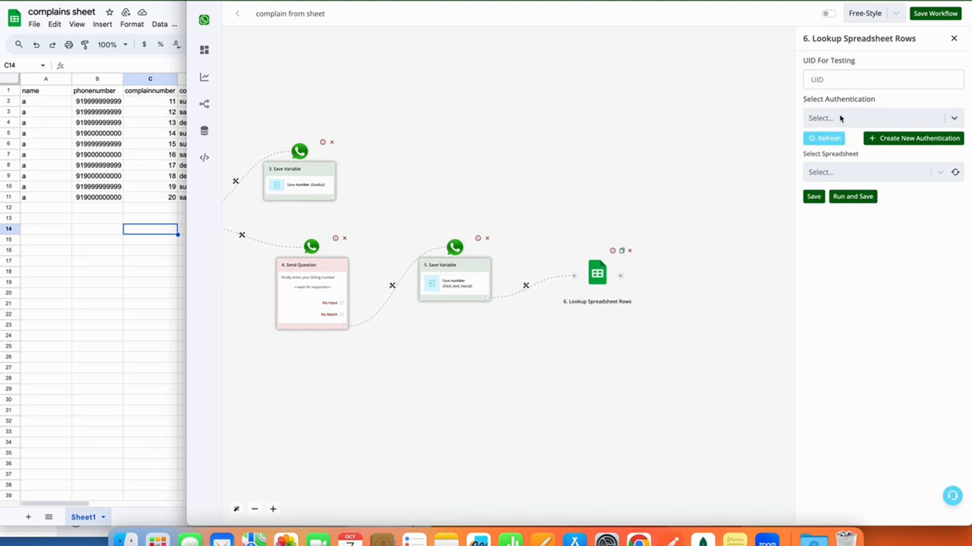
click(892, 126)
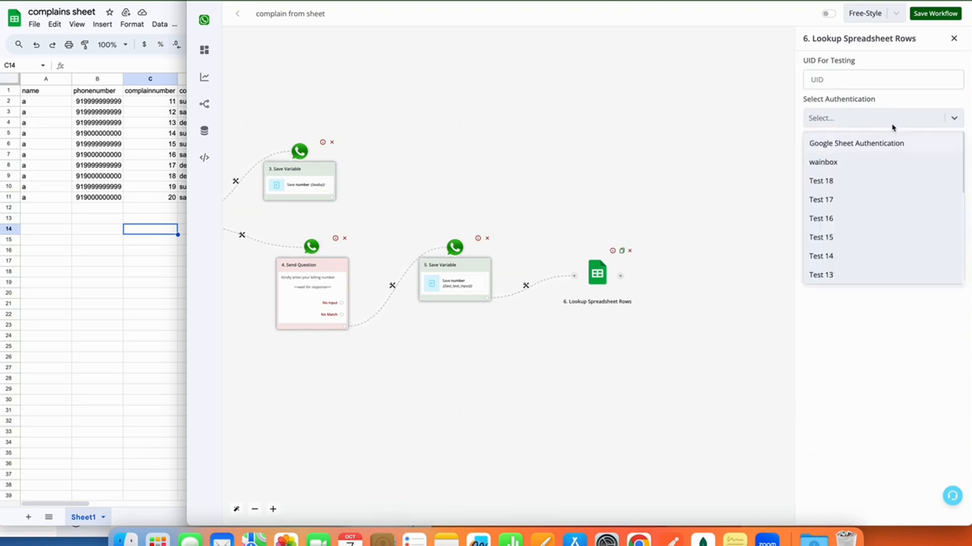
click(858, 168)
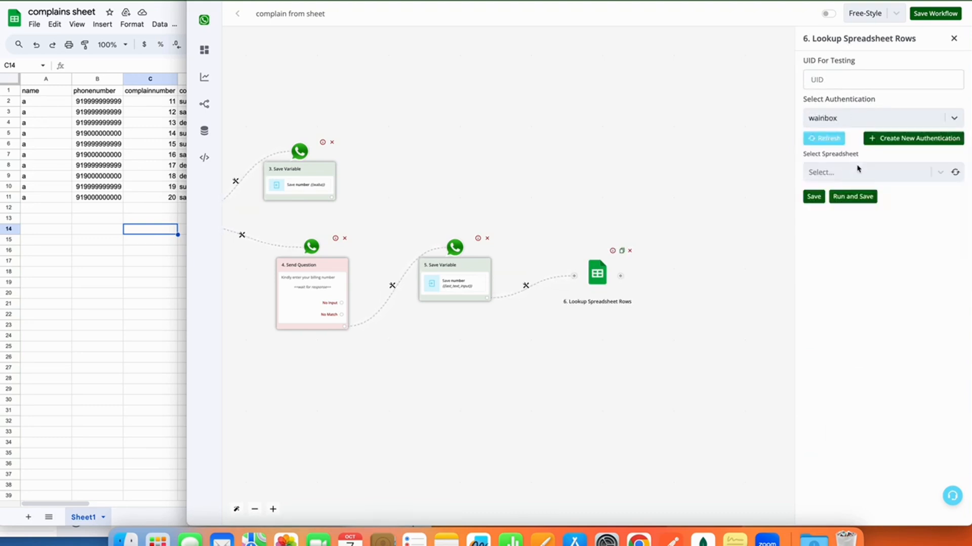
- Refresh the lookup's source lists and select the "complains sheet" spreadsheet with its Sheet1
click(959, 176)
click(956, 174)
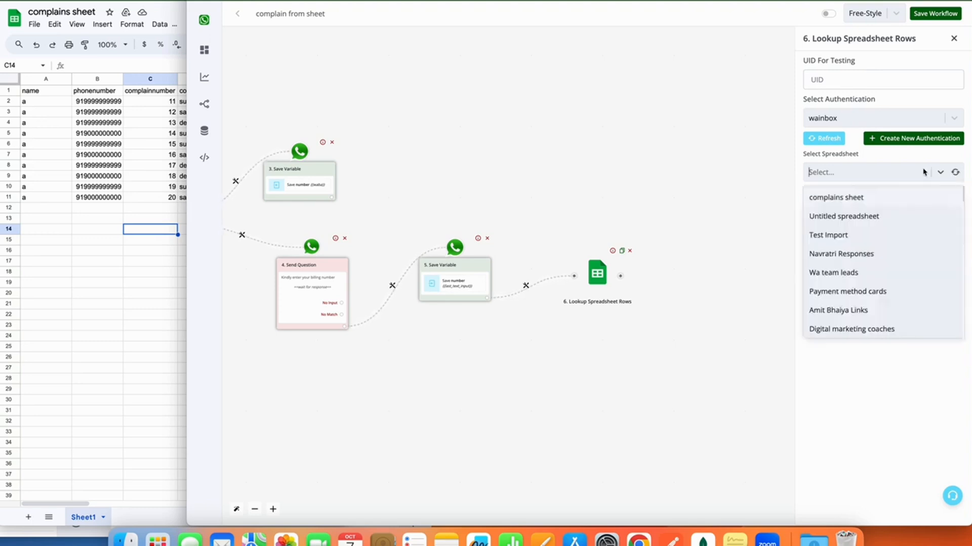
click(890, 199)
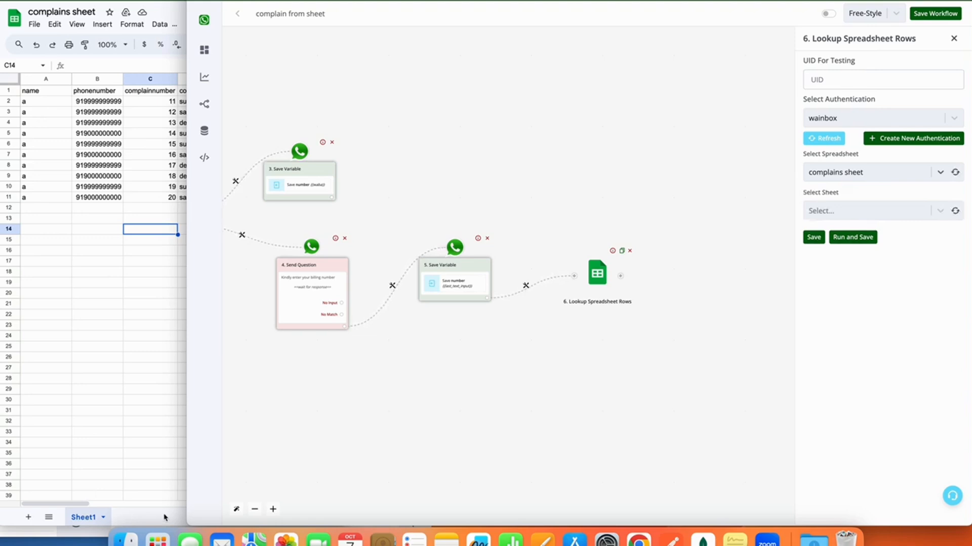
click(956, 211)
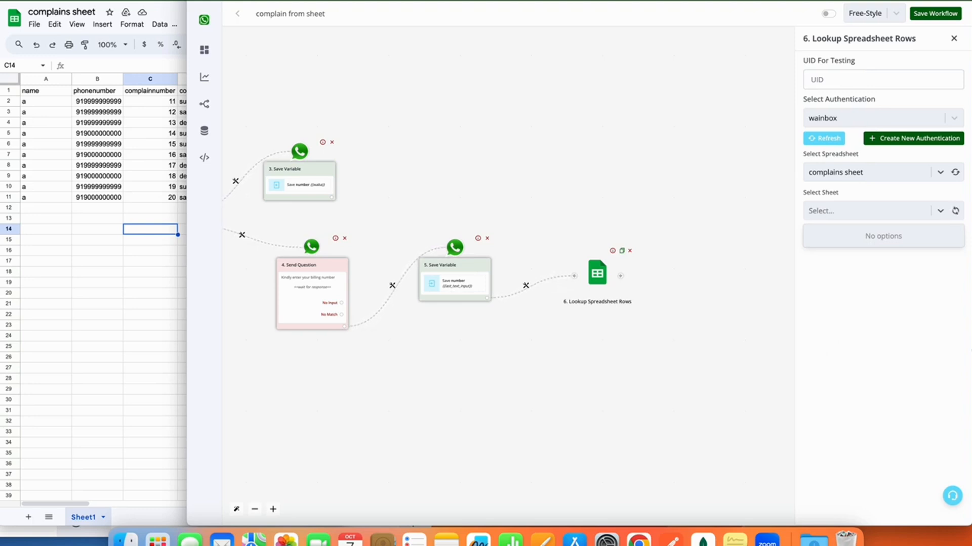
click(938, 212)
click(916, 235)
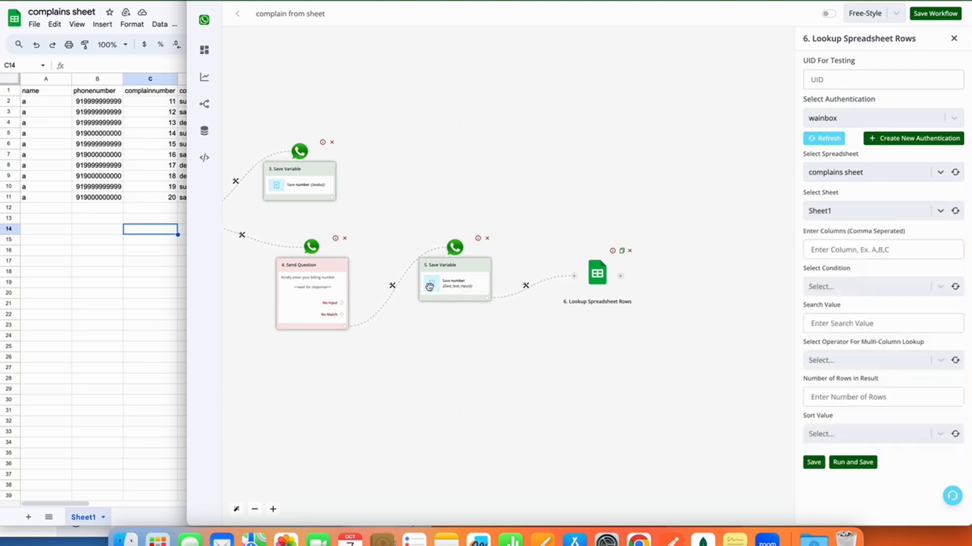
- Set the lookup to search column B with the condition Equal to (Number)
click(840, 249)
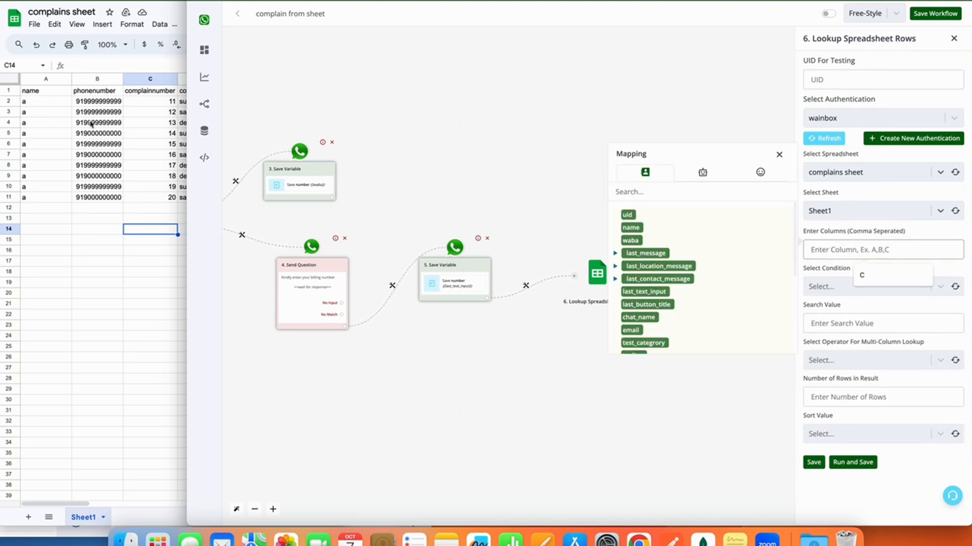
text(B)
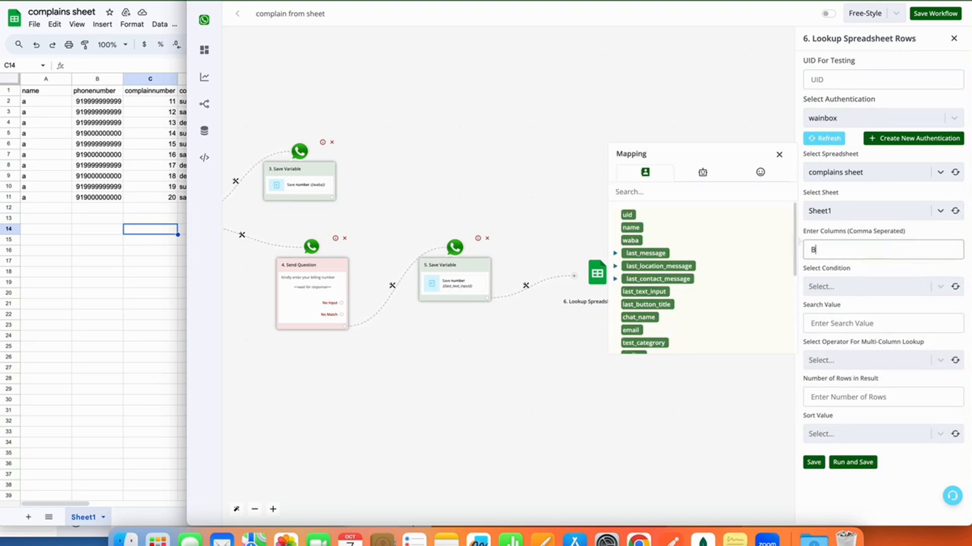
click(832, 291)
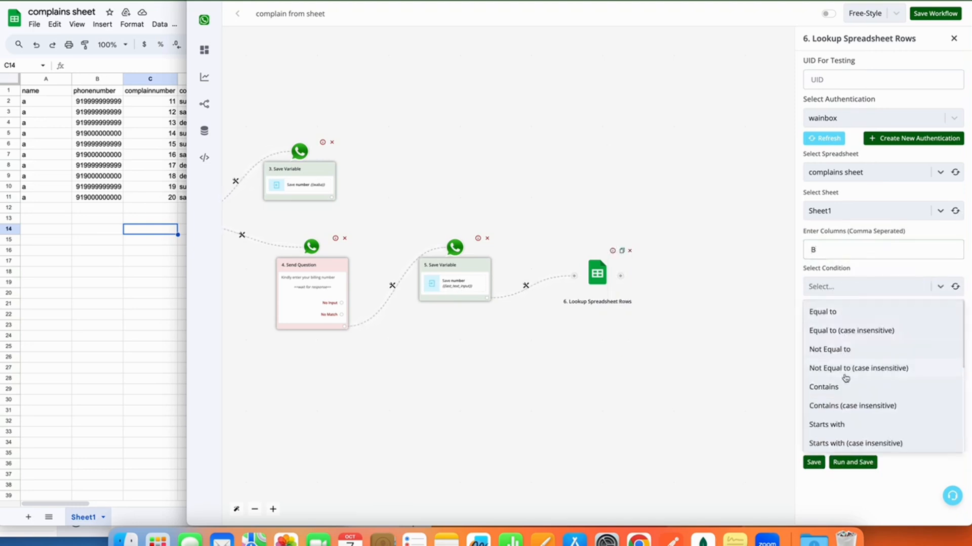
scroll(844, 375, down, 3)
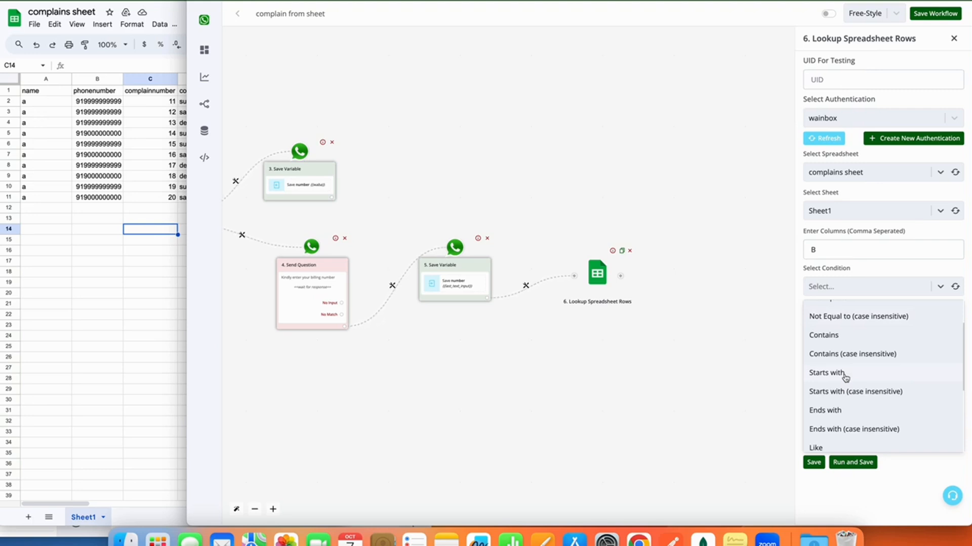
scroll(845, 377, down, 6)
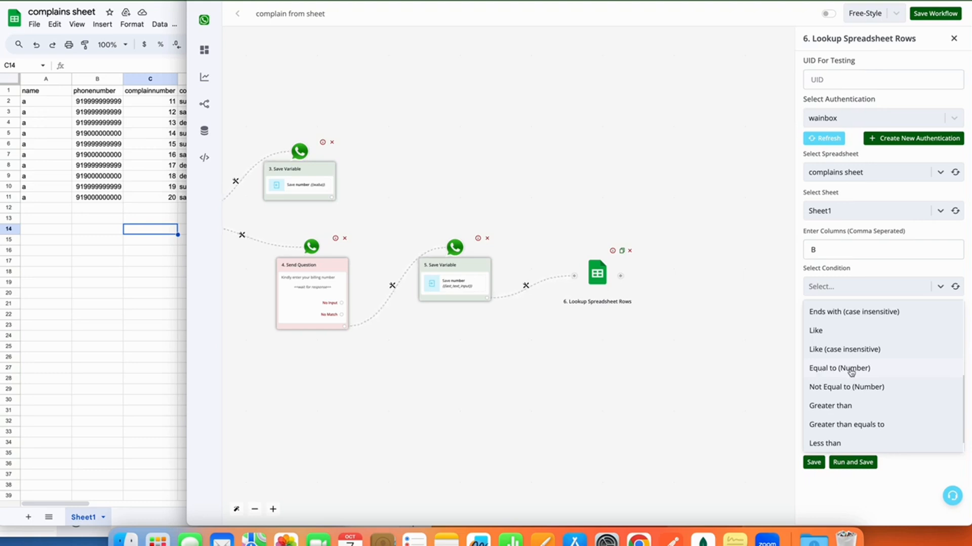
scroll(851, 372, up, 9)
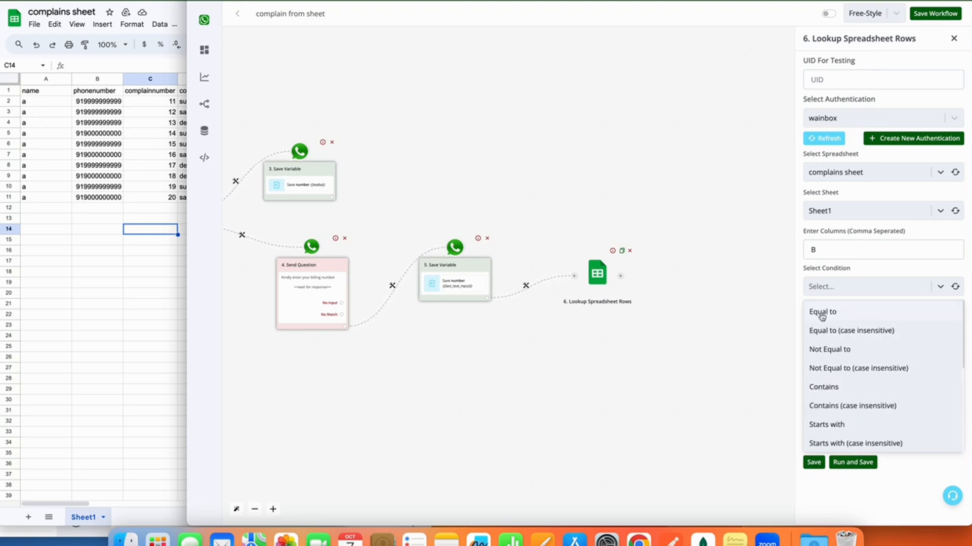
scroll(843, 346, down, 5)
scroll(842, 347, down, 2)
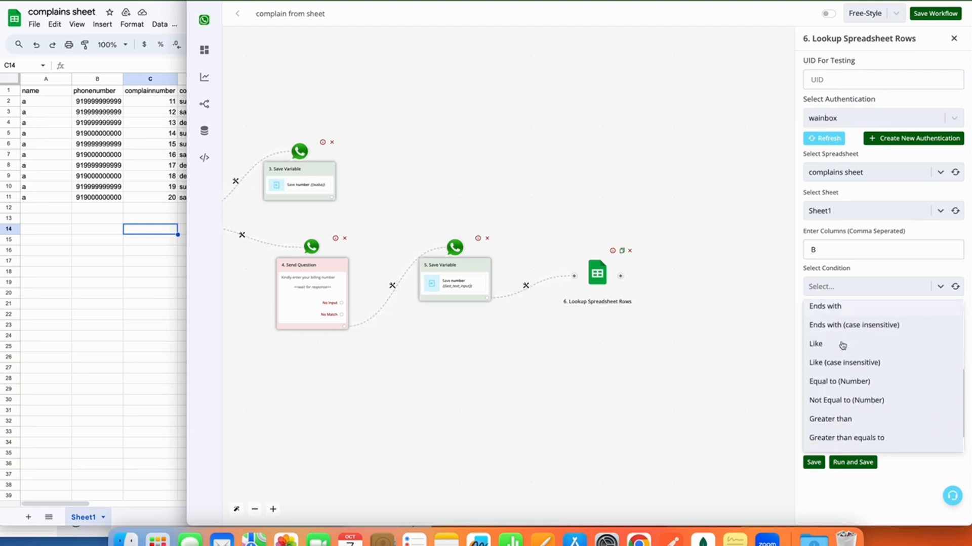
click(847, 381)
- Map the "number" bot field as the lookup's search value and choose OR as the multi-column operator
click(853, 323)
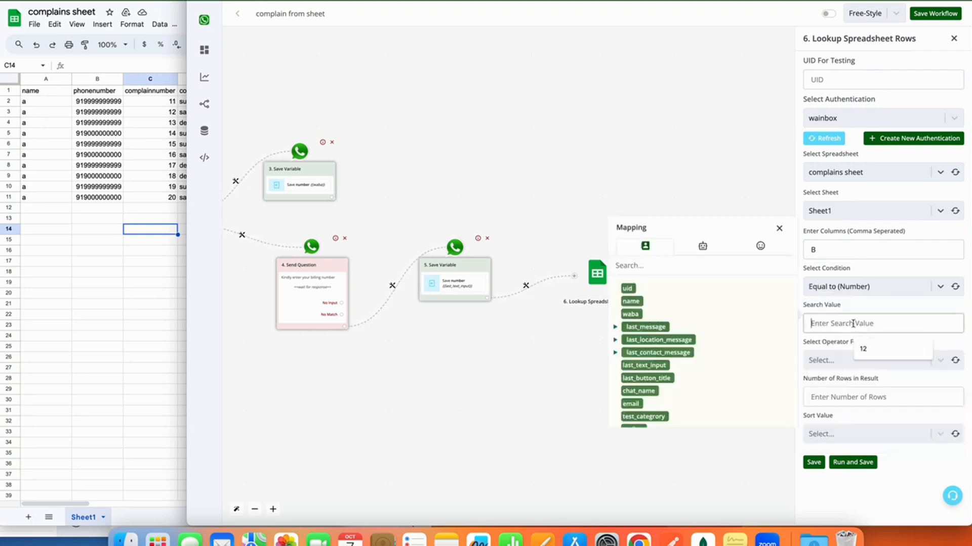
click(709, 247)
click(634, 288)
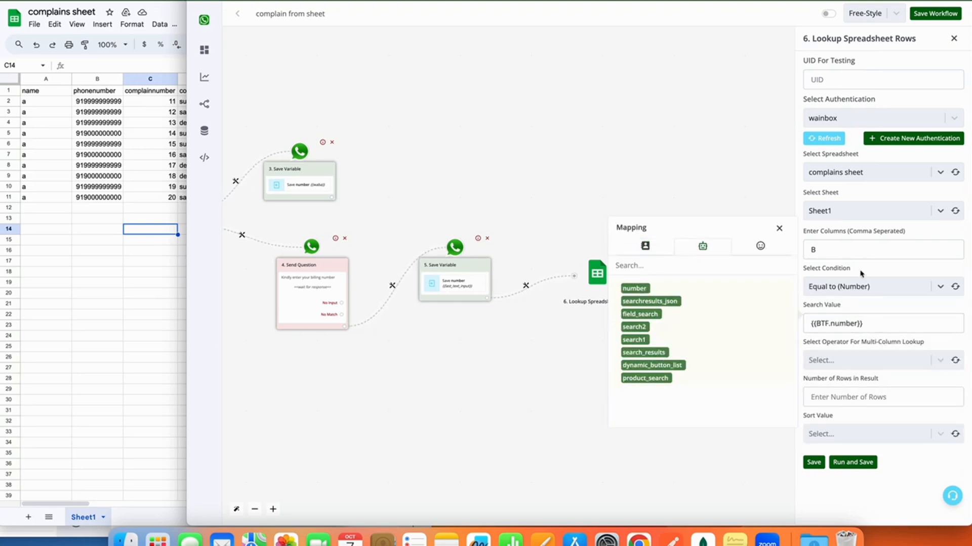
triple_click(874, 324)
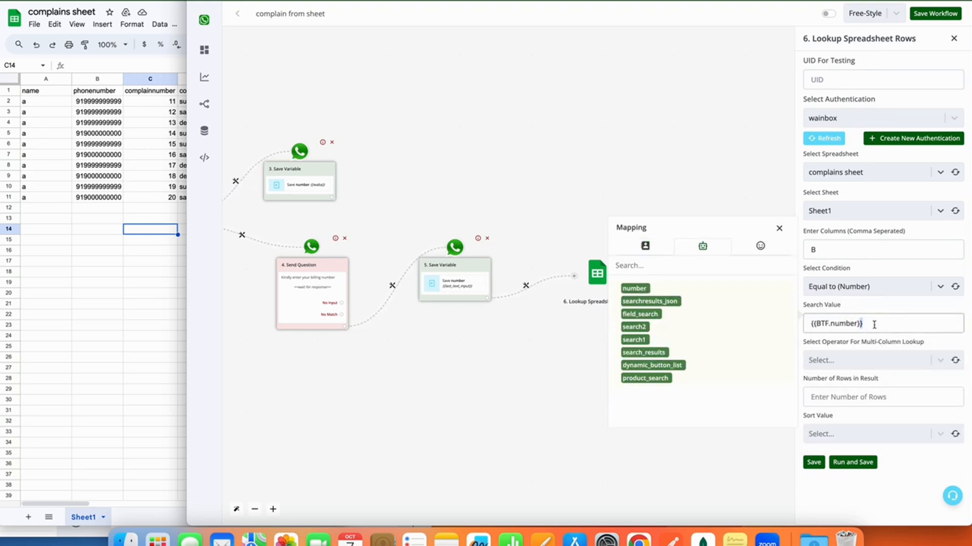
click(917, 364)
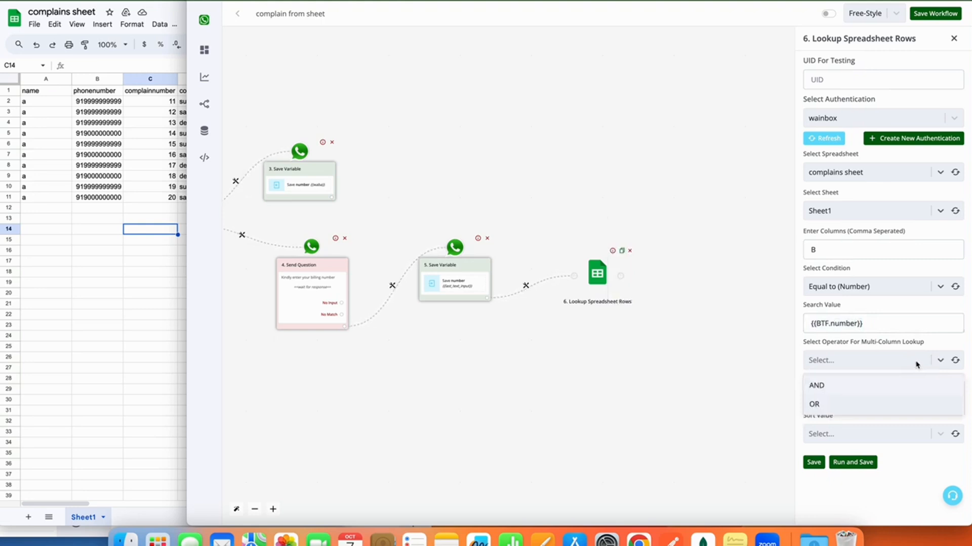
click(817, 403)
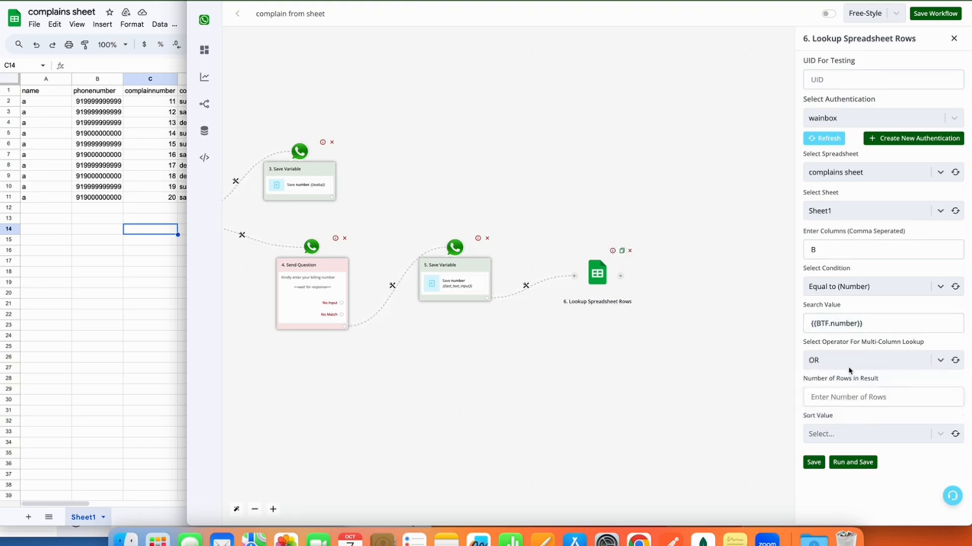
- Limit the lookup result to 10 rows and set its sort value to Bottom
click(870, 397)
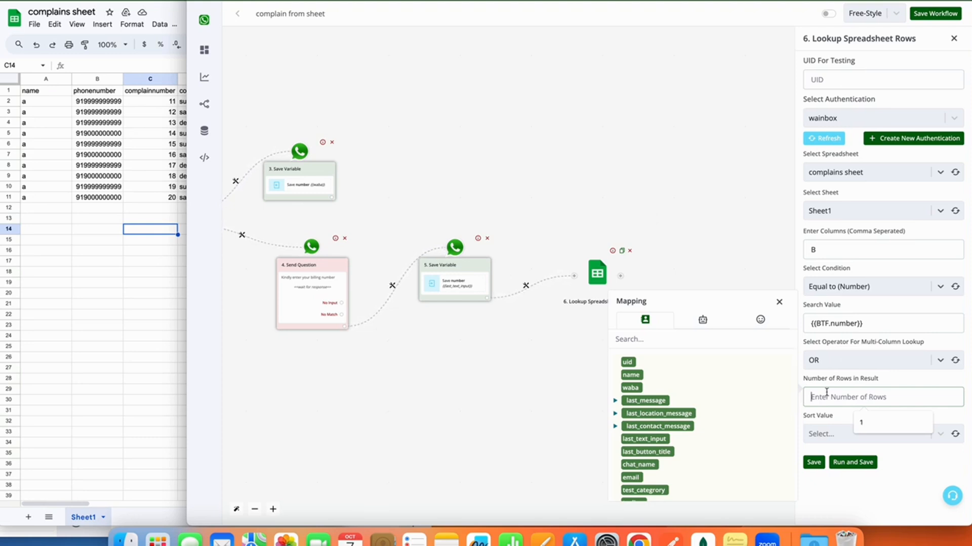
text(5)
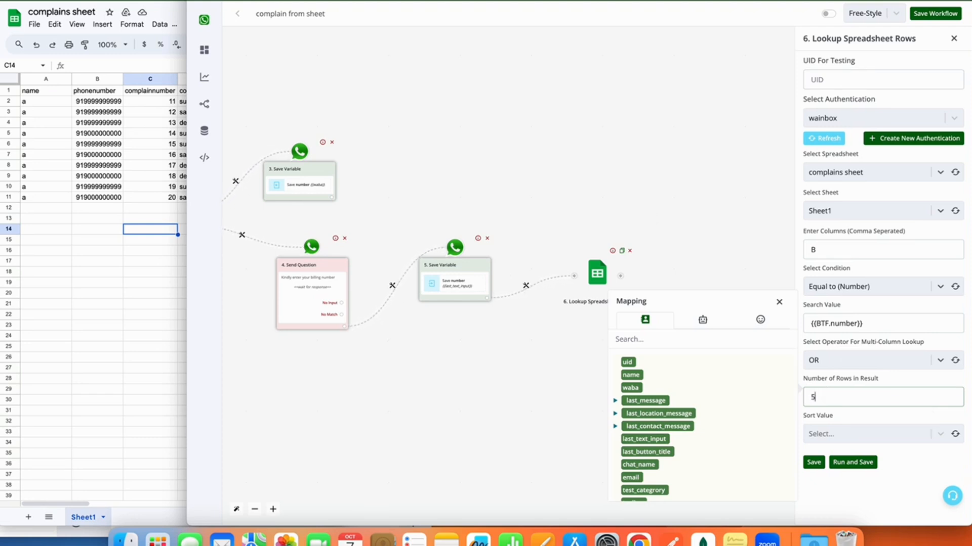
key(BackSpace)
text(1)
click(843, 427)
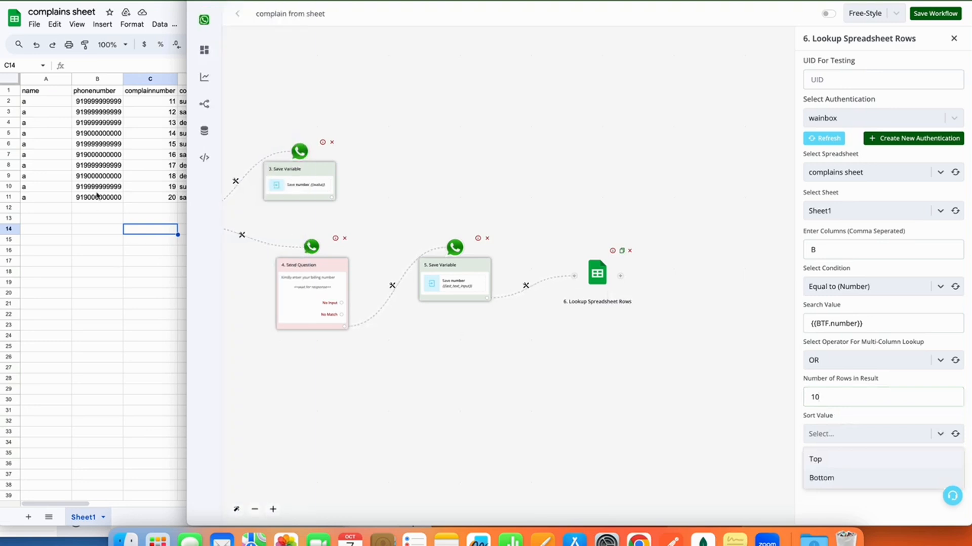
click(94, 212)
key(Up)
key(Up)
key(Up)
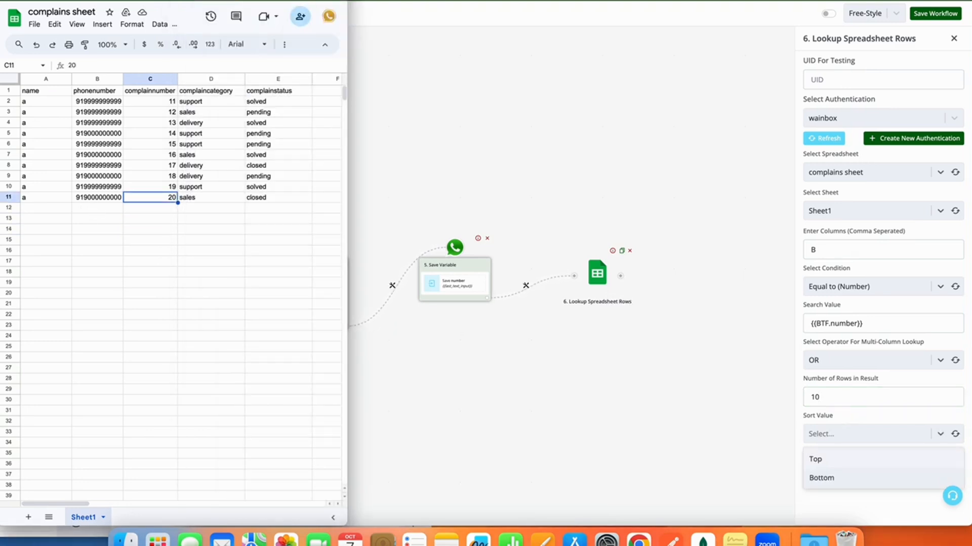
click(831, 486)
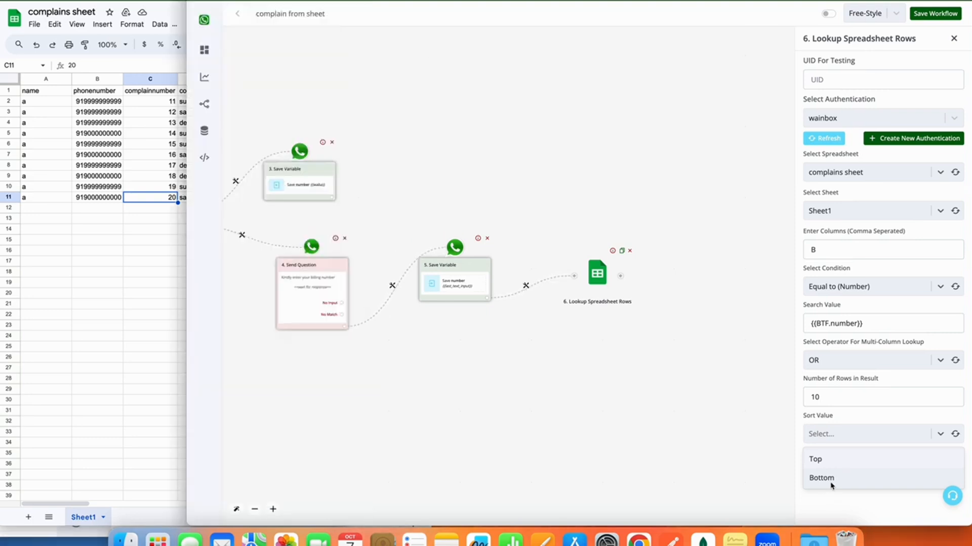
click(832, 485)
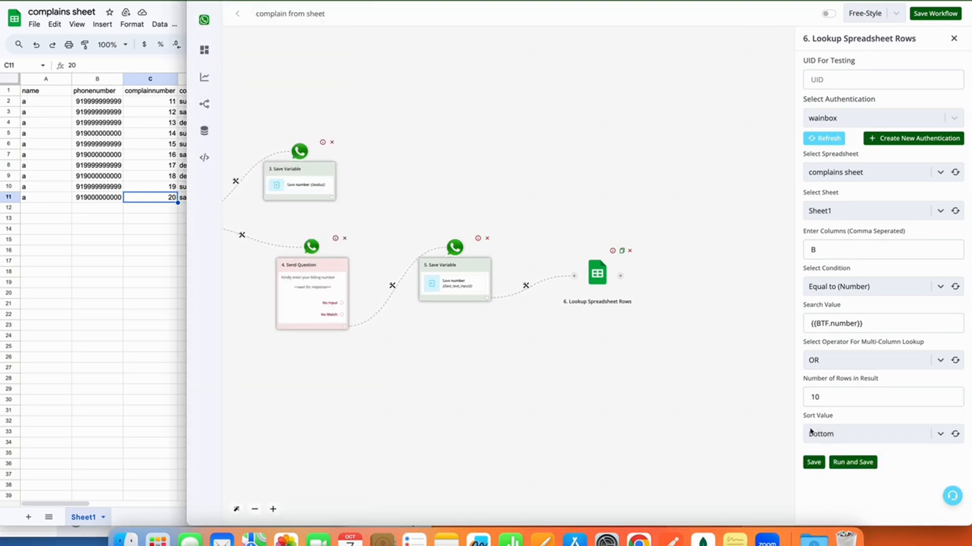
click(150, 105)
drag(150, 101, 150, 156)
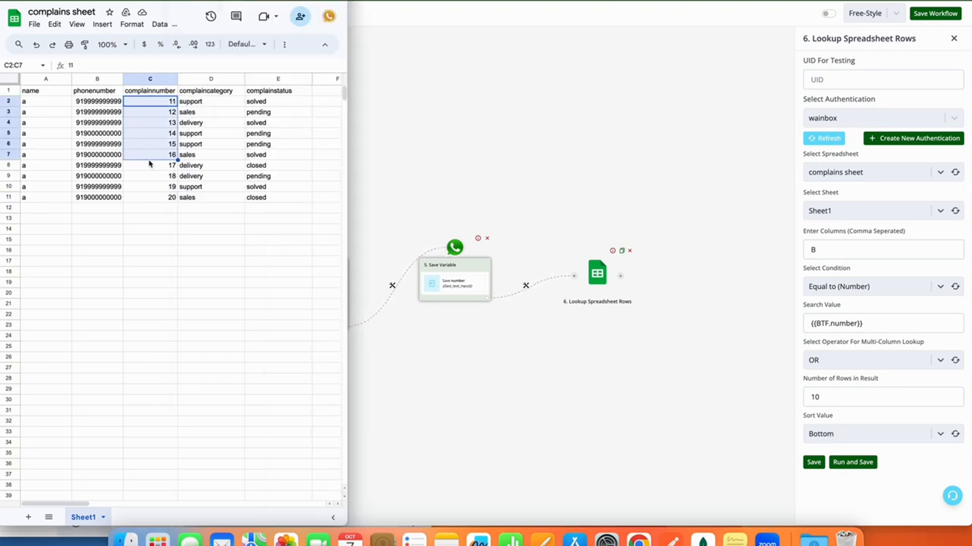
click(836, 442)
click(837, 442)
click(837, 442)
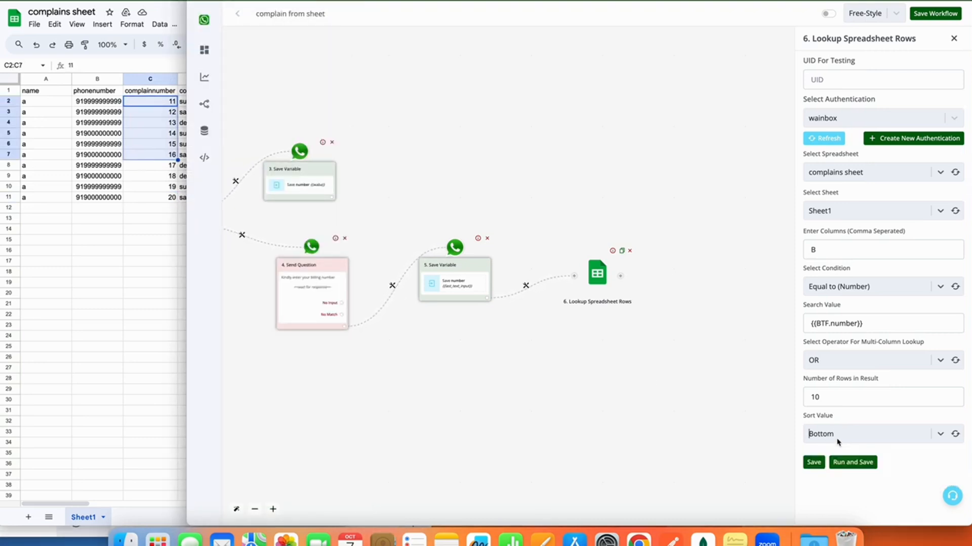
- Replace the lookup's search value with a test phone number from the sheet, and run and save the action
drag(883, 325, 795, 323)
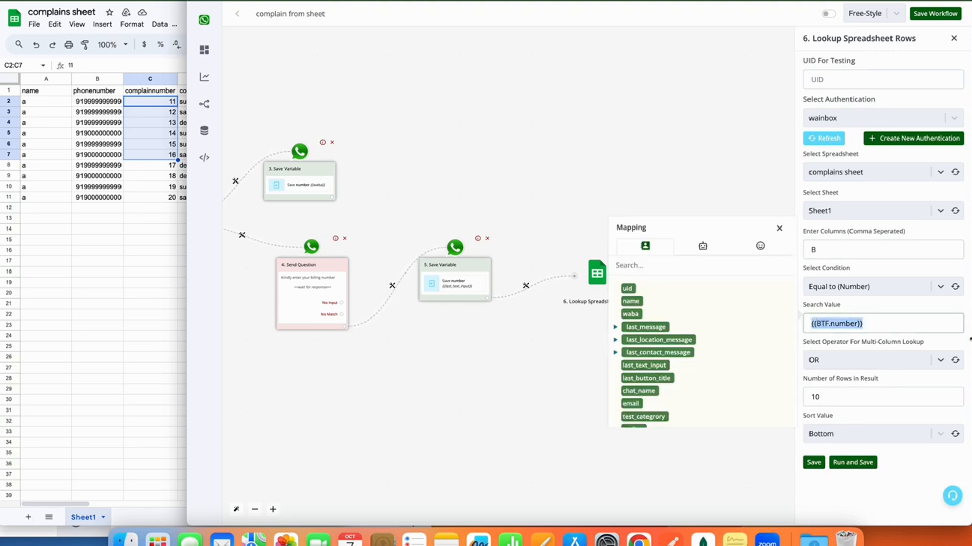
key(BackSpace)
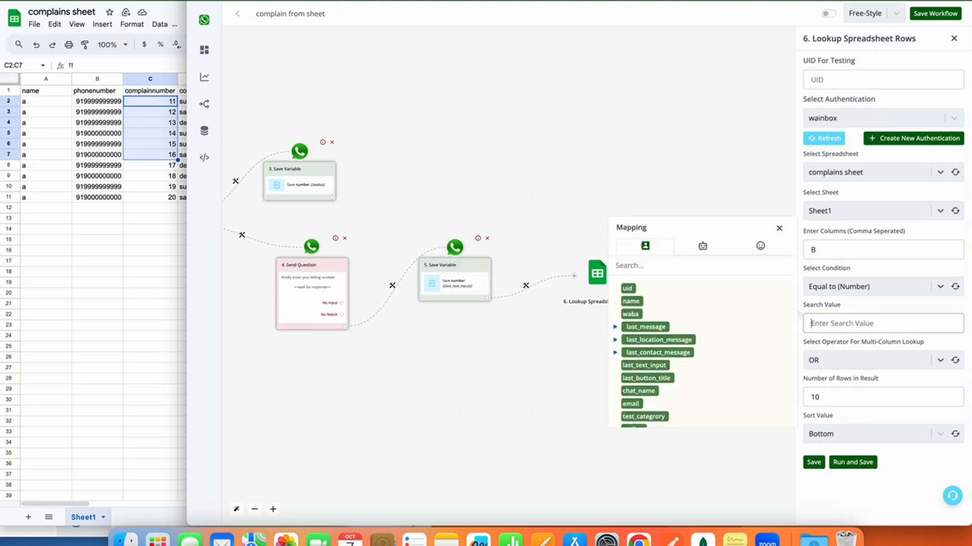
text(919999999)
key(shift+Left)
key(shift+Left)
key(shift+Left)
key(Left)
click(869, 461)
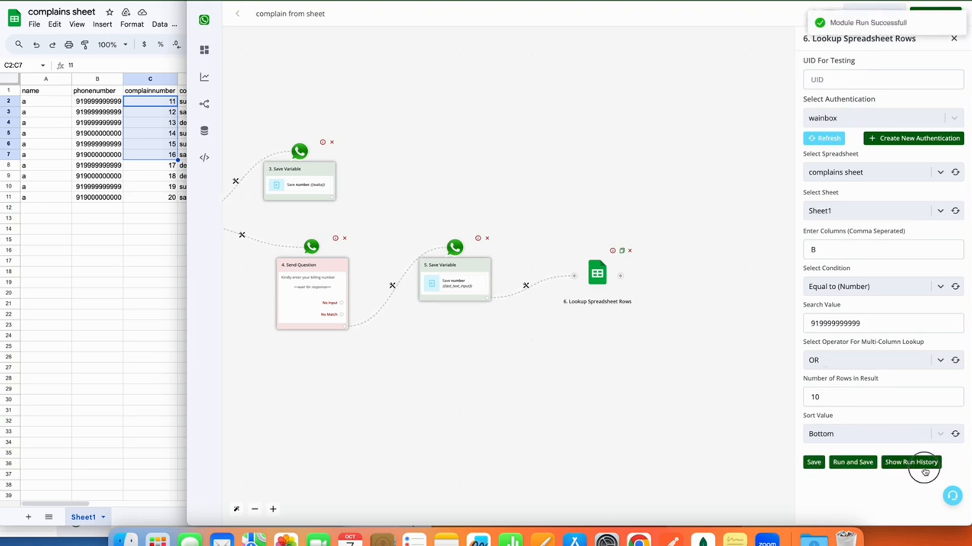
- Examine the lookup's run history, expanding the output response and its data rows
click(921, 463)
click(609, 417)
click(615, 441)
scroll(671, 501, down, 1)
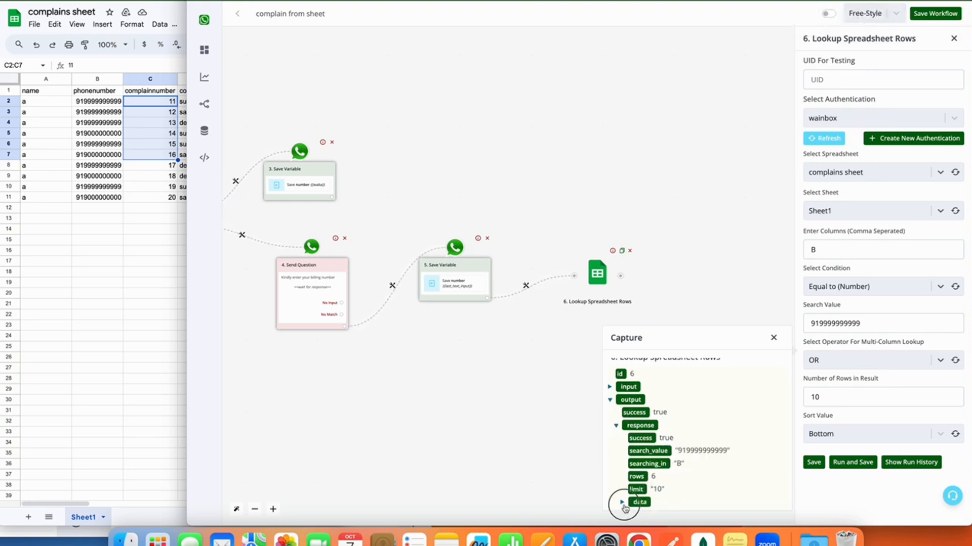
click(623, 503)
scroll(652, 445, down, 3)
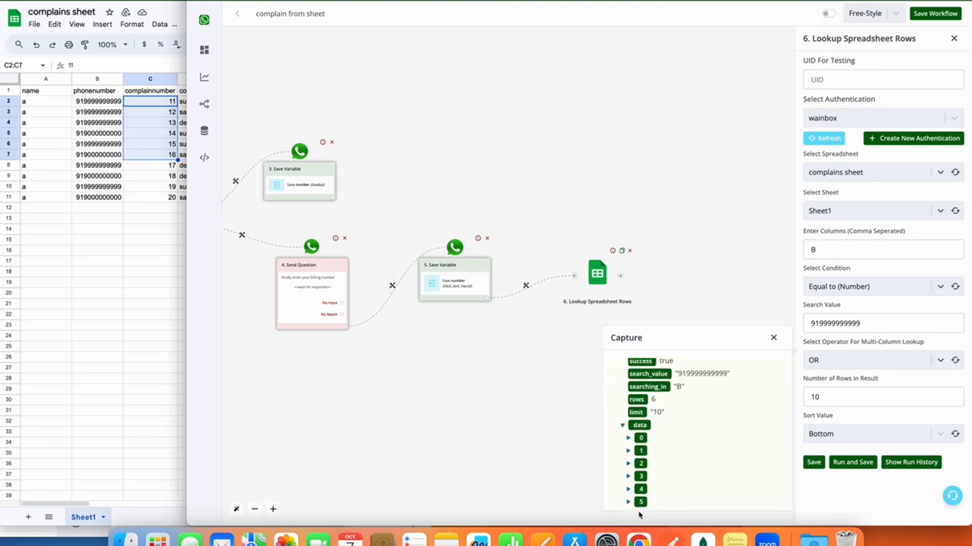
click(772, 338)
- Replace the test phone number in the search value with the "number" bot field and save the lookup
click(838, 324)
double_click(839, 324)
key(BackSpace)
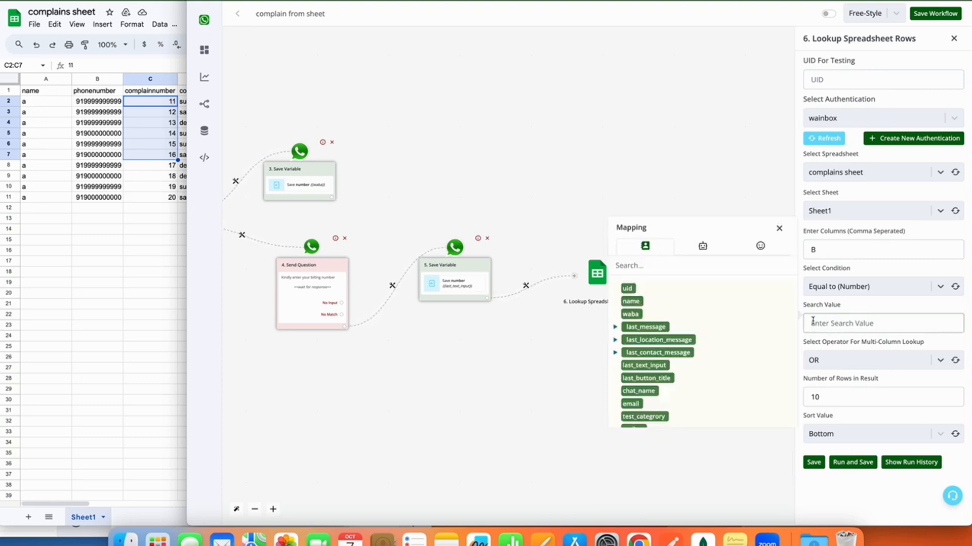
click(707, 243)
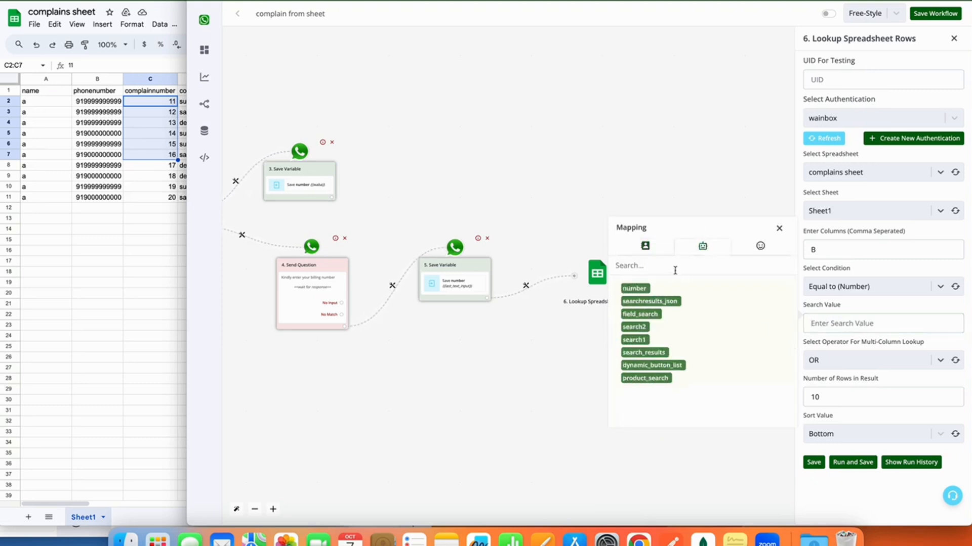
click(634, 288)
click(873, 321)
triple_click(873, 322)
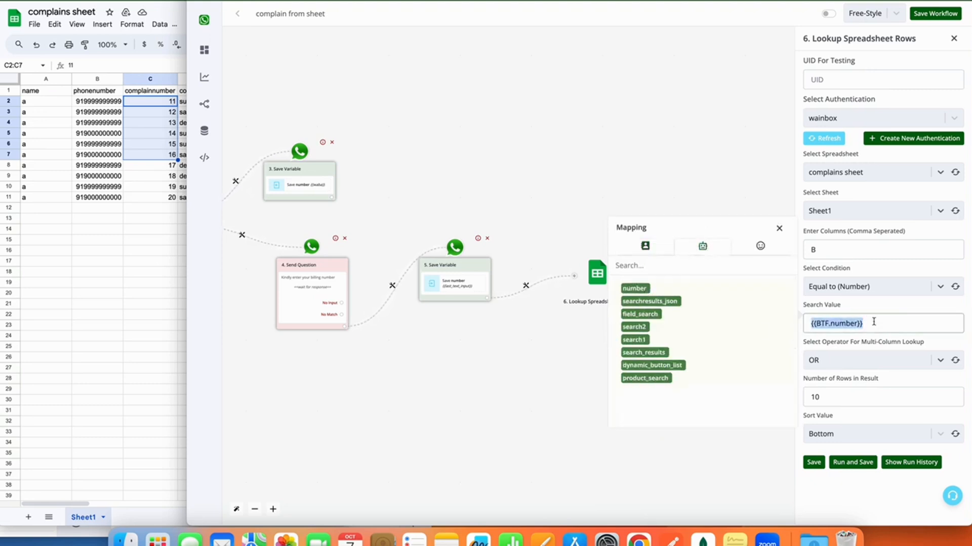
click(813, 462)
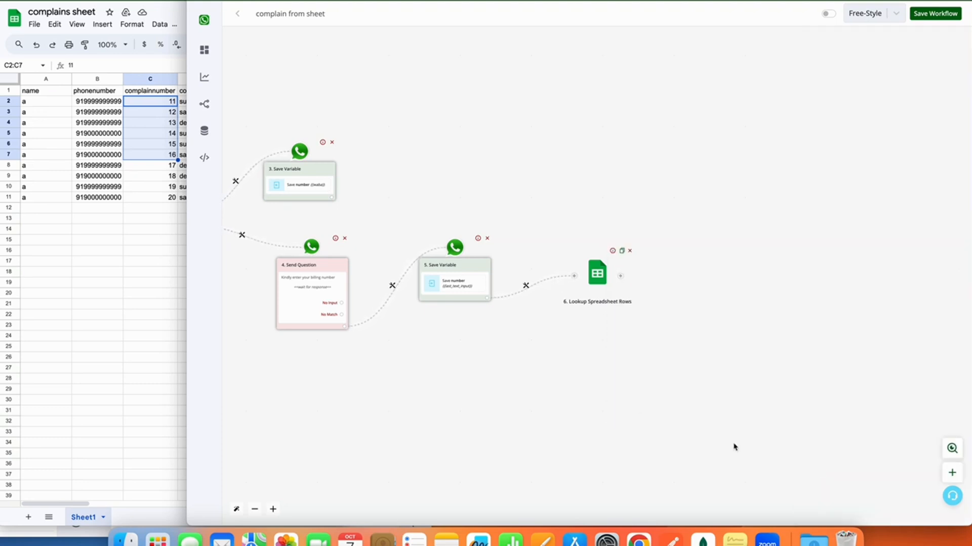
- Connect a new Save Variable action after the Lookup Spreadsheet Rows action
click(620, 276)
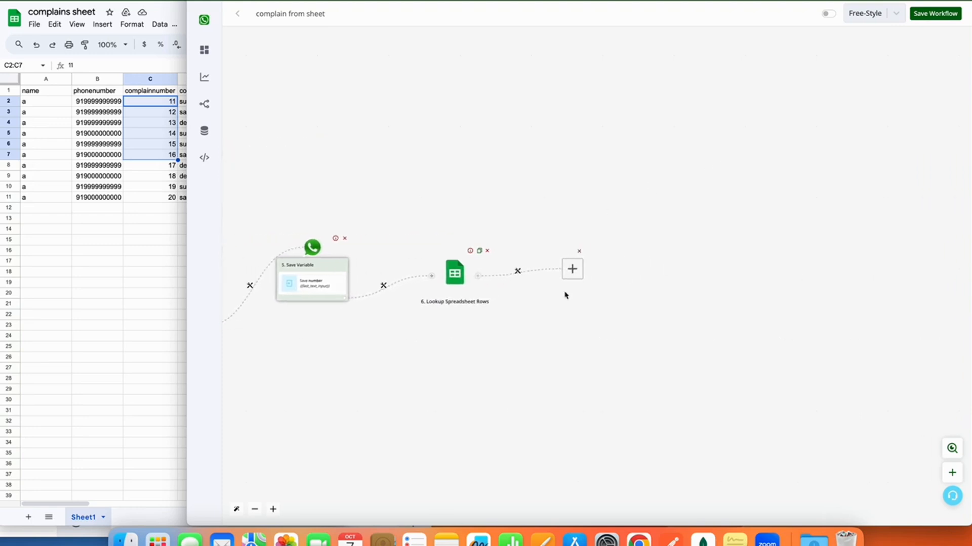
click(571, 276)
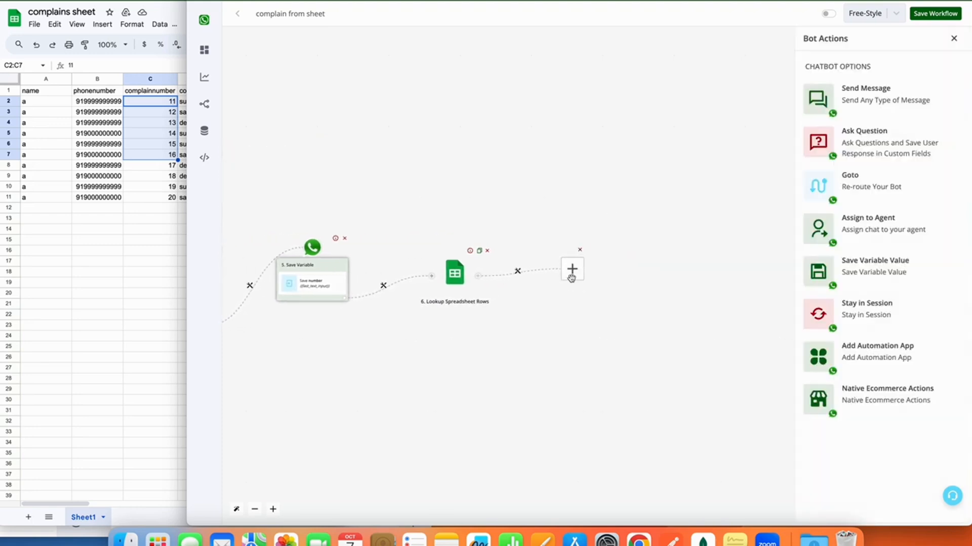
click(875, 268)
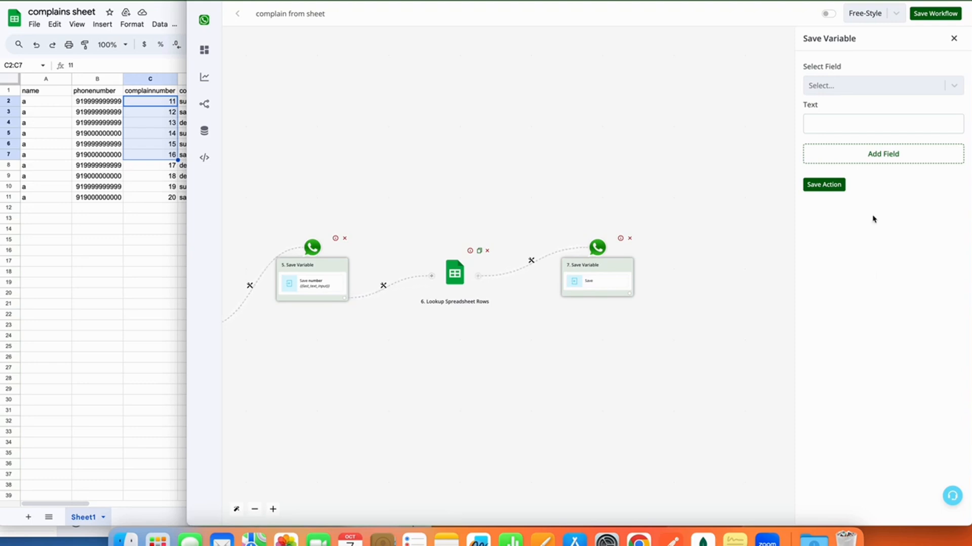
- Look through the new Save Variable action's field options and the existing fields on the Bot Fields page
click(868, 92)
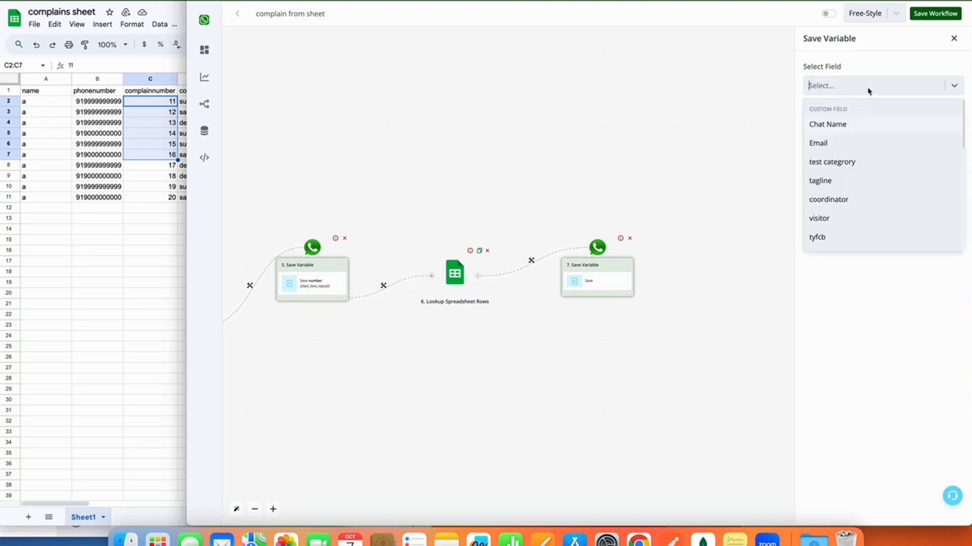
click(868, 91)
click(863, 116)
click(864, 90)
scroll(853, 185, down, 5)
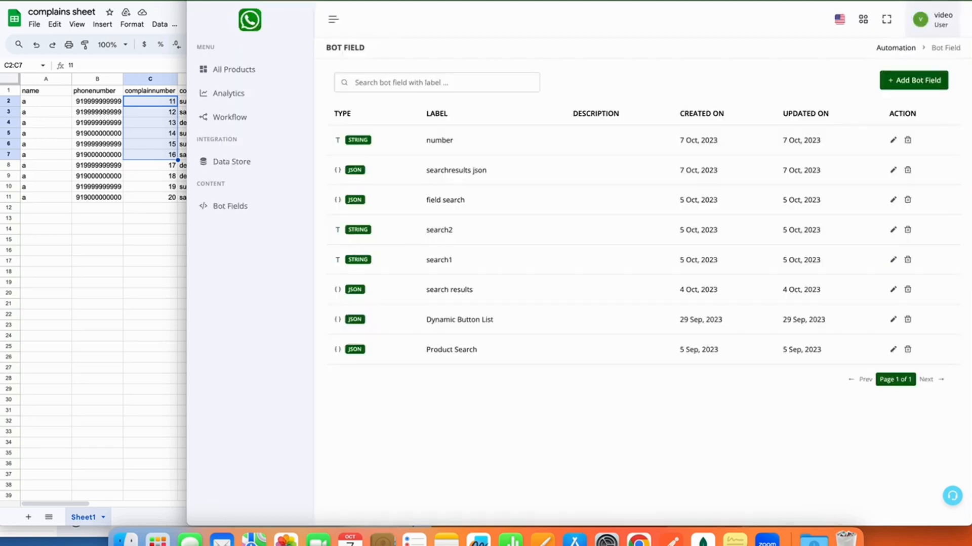
drag(452, 260, 426, 229)
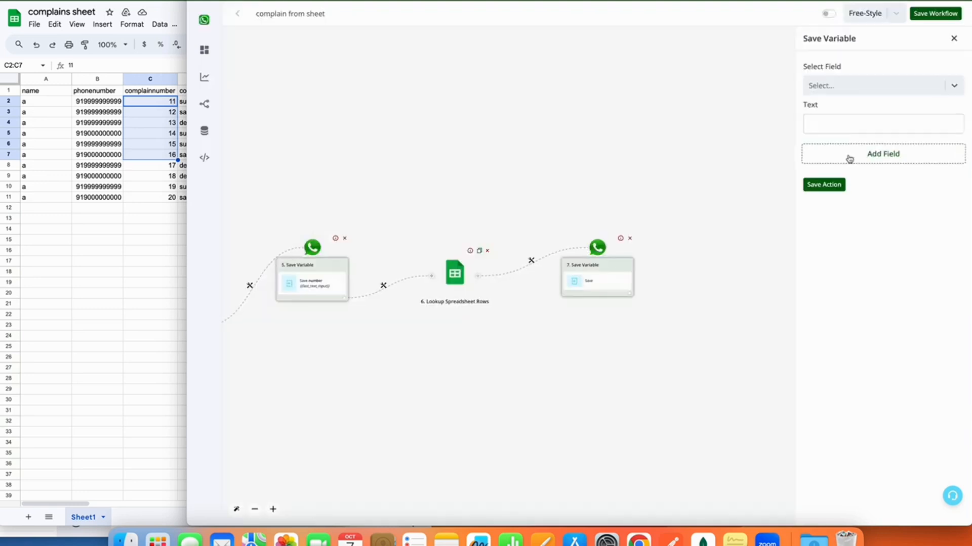
- Set the Save Variable action to store the lookup's rows value, {{6.rows}}, in the "search1" field
click(867, 91)
scroll(863, 219, down, 10)
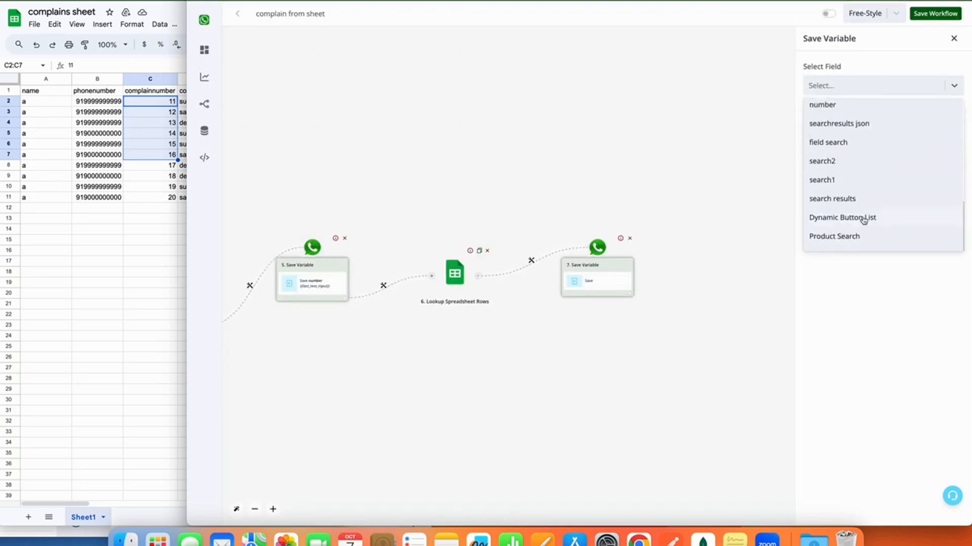
click(843, 181)
click(862, 123)
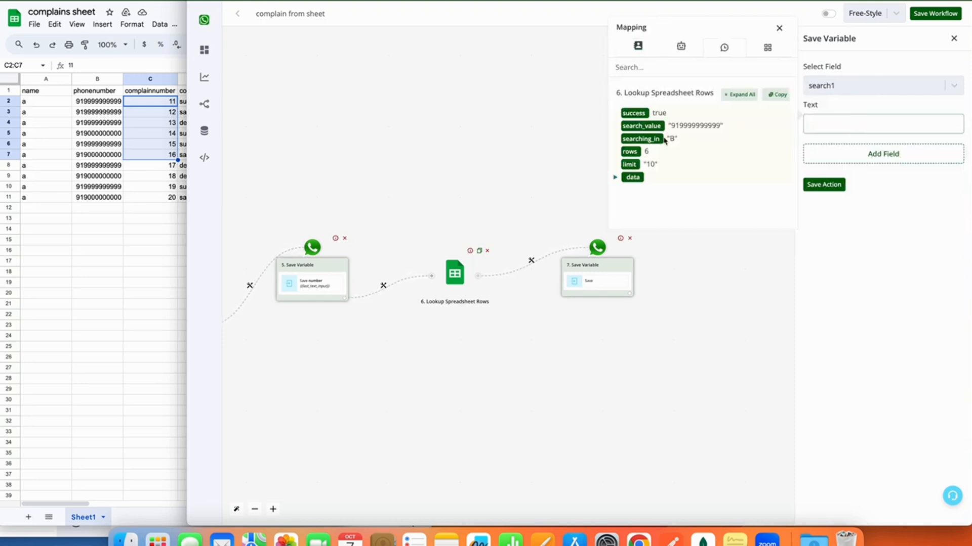
click(739, 94)
click(629, 152)
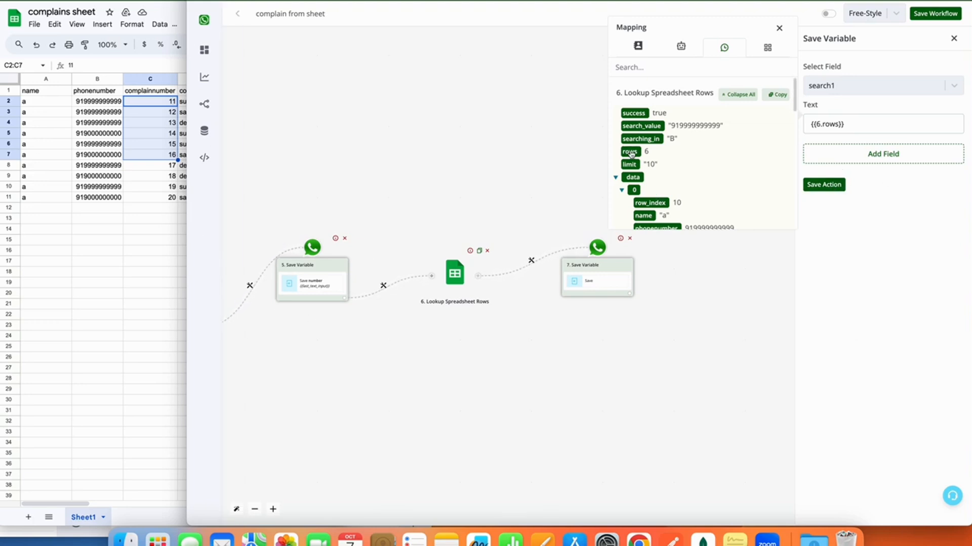
- Add a second field entry to the Save Variable action and open the value mapping for its text
click(897, 163)
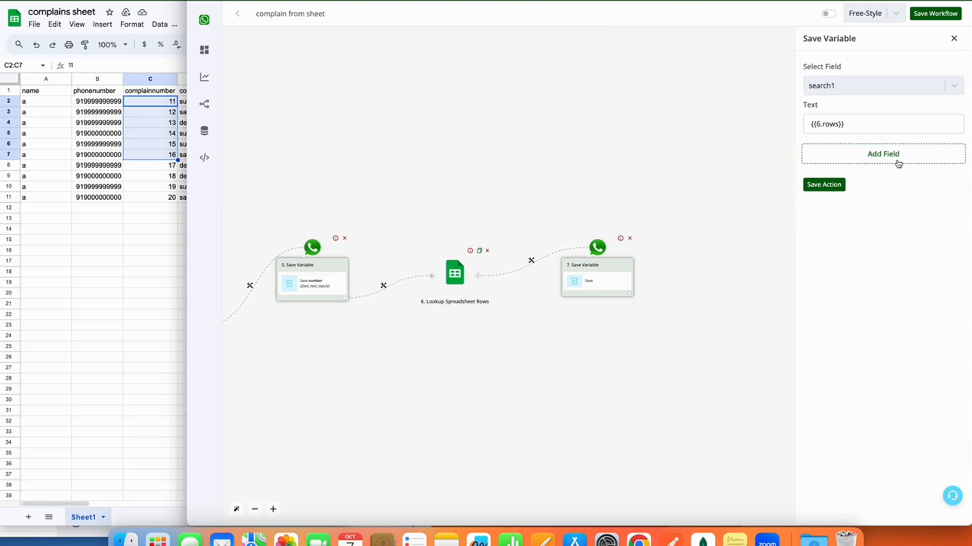
click(897, 164)
click(883, 171)
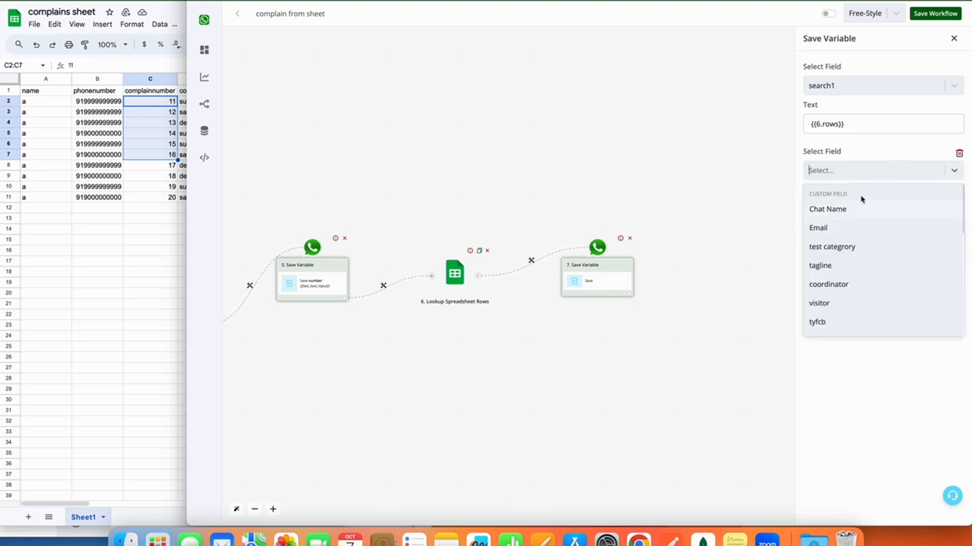
click(855, 161)
click(855, 207)
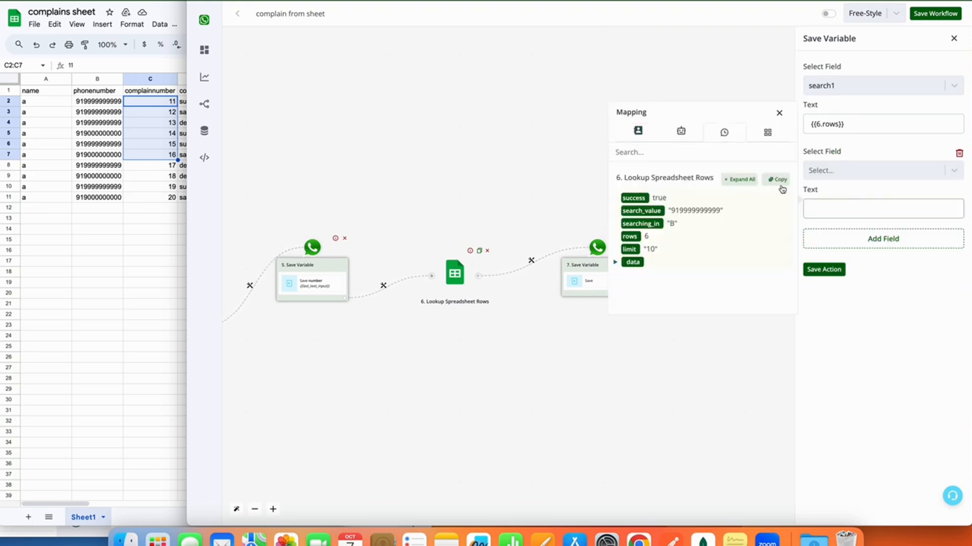
- Examine all the returned data rows of the Lookup Spreadsheet Rows response in the mapping
click(741, 181)
scroll(703, 268, down, 2)
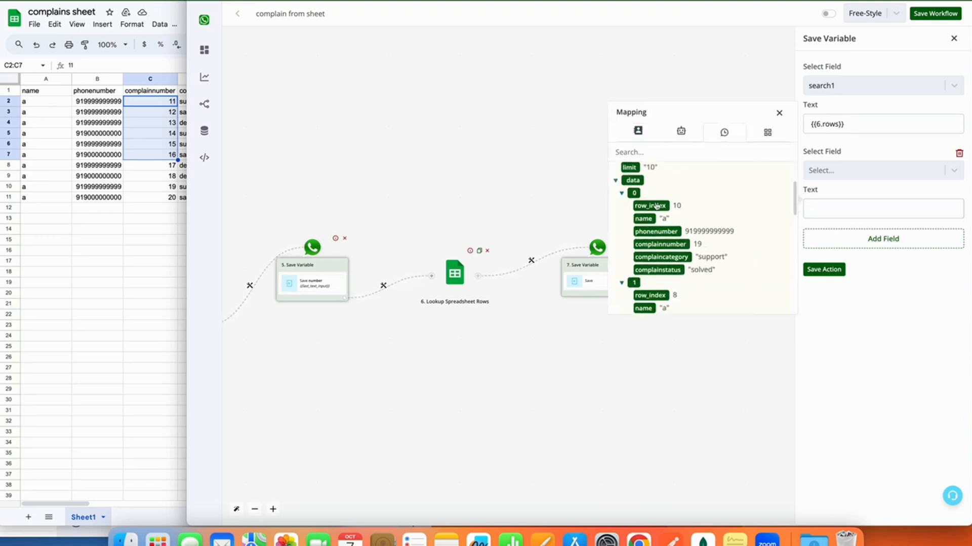
scroll(652, 260, down, 2)
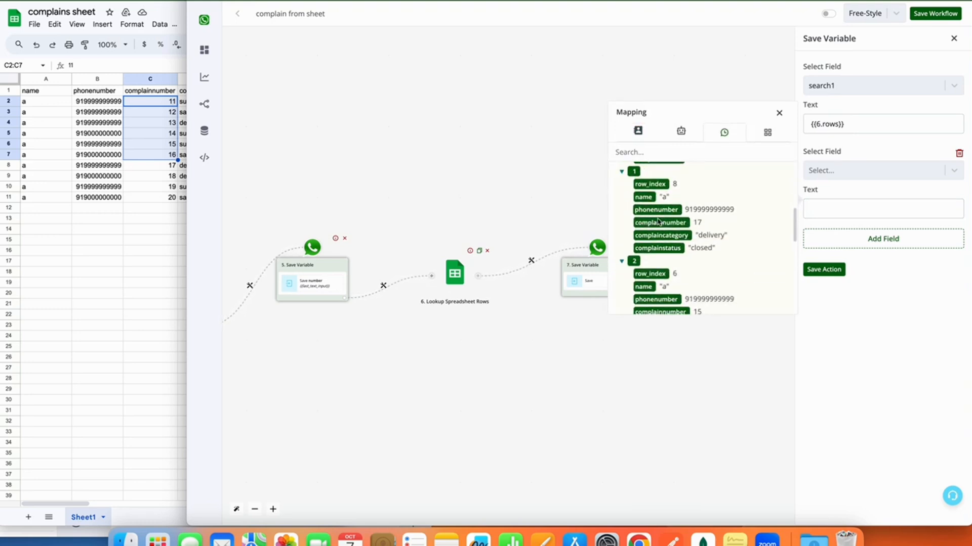
scroll(660, 274, down, 3)
scroll(660, 274, down, 4)
scroll(660, 225, up, 5)
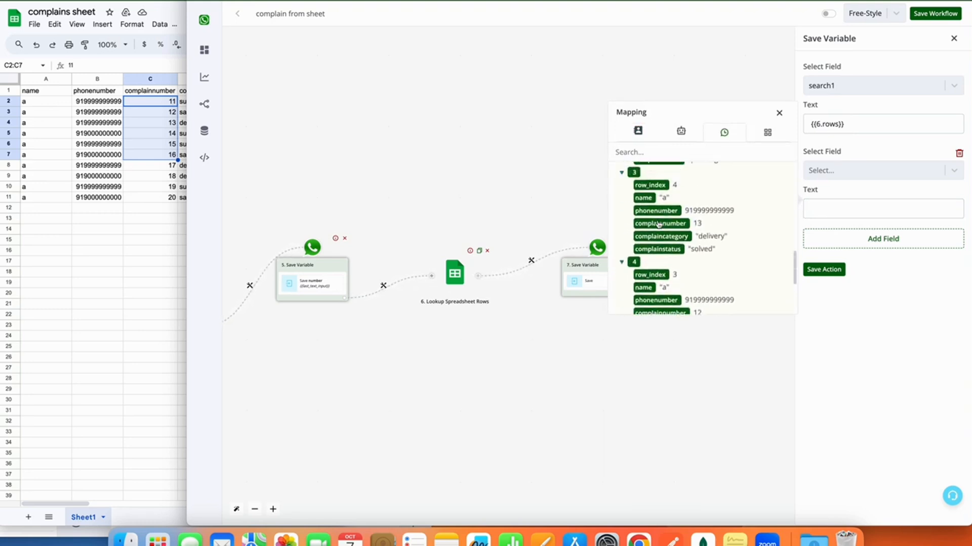
scroll(658, 224, up, 5)
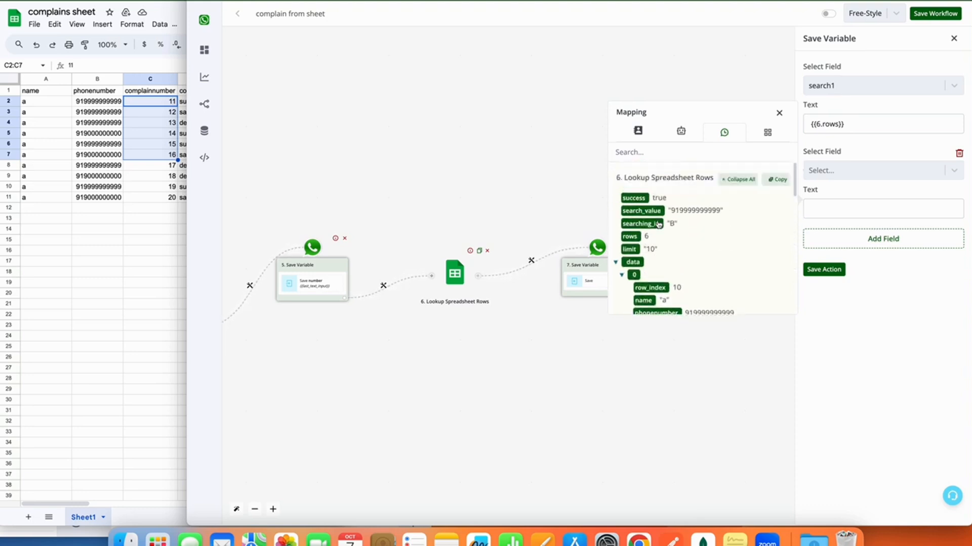
- Copy the whole Lookup Spreadsheet Rows response from the second entry's value mapping
click(830, 170)
click(831, 170)
click(855, 170)
click(855, 170)
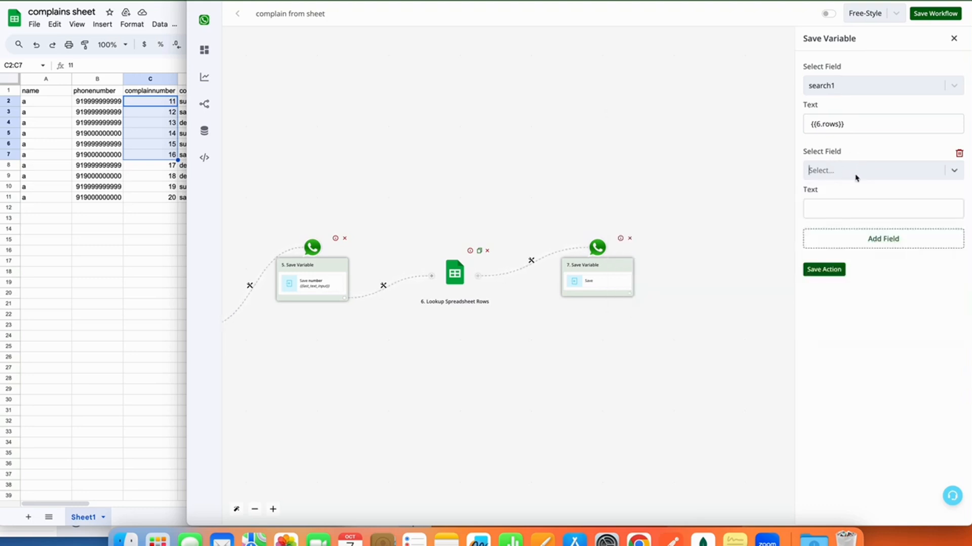
click(855, 205)
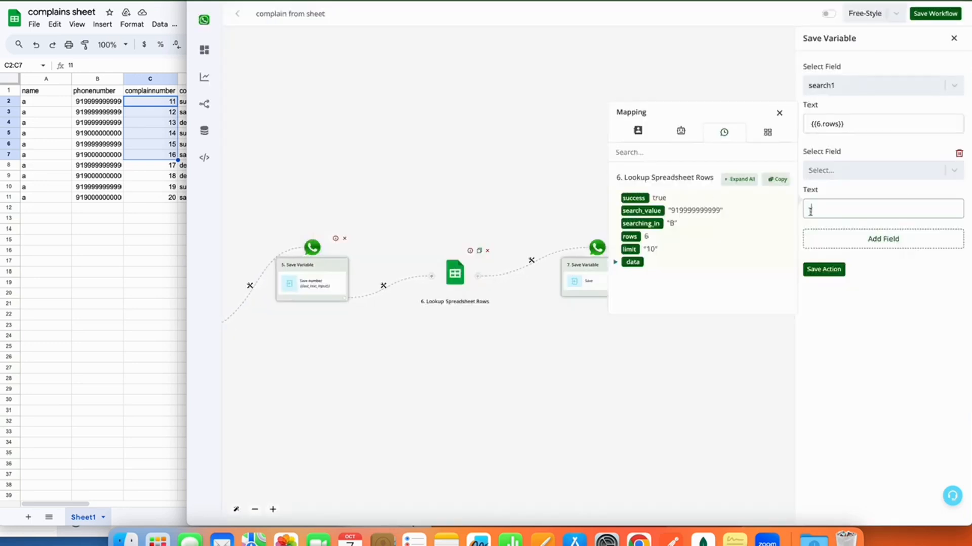
click(781, 183)
click(784, 182)
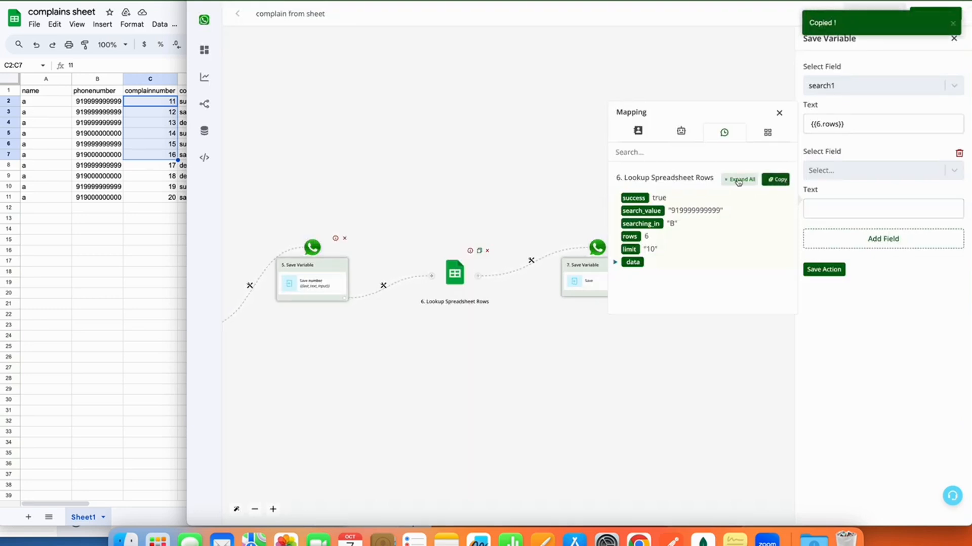
click(786, 184)
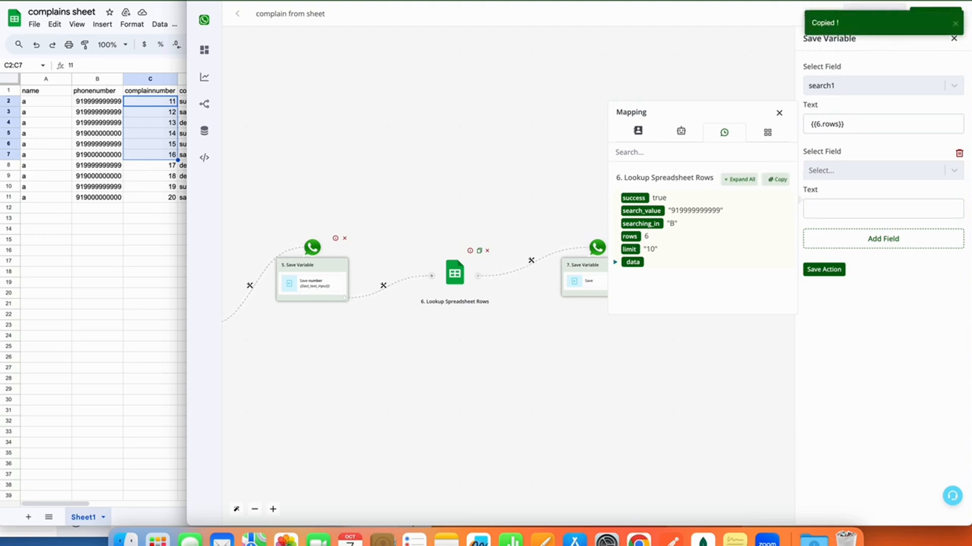
- Start a new bot field of type JSON on the Bot Fields page and label it "complainssearch"
key(ctrl+Tab)
click(901, 86)
click(615, 247)
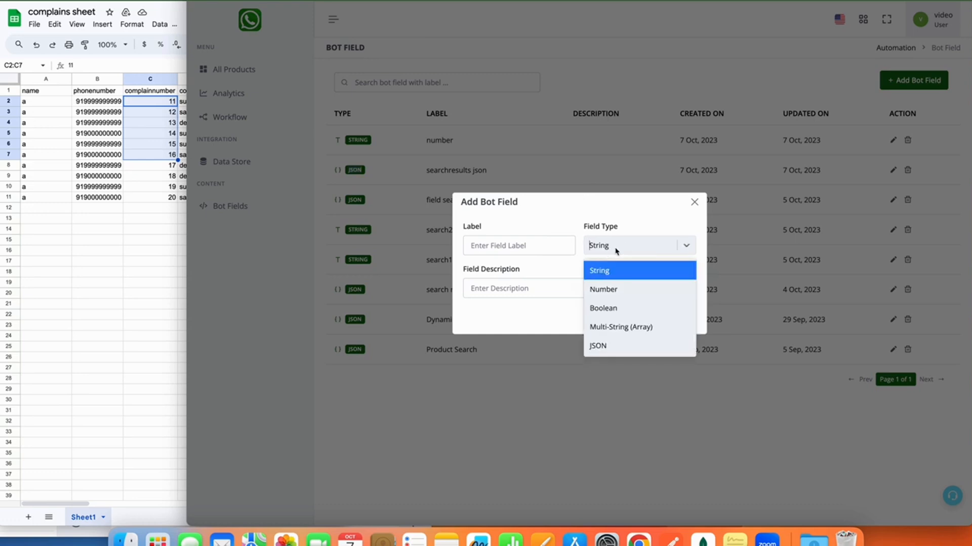
click(618, 344)
click(502, 194)
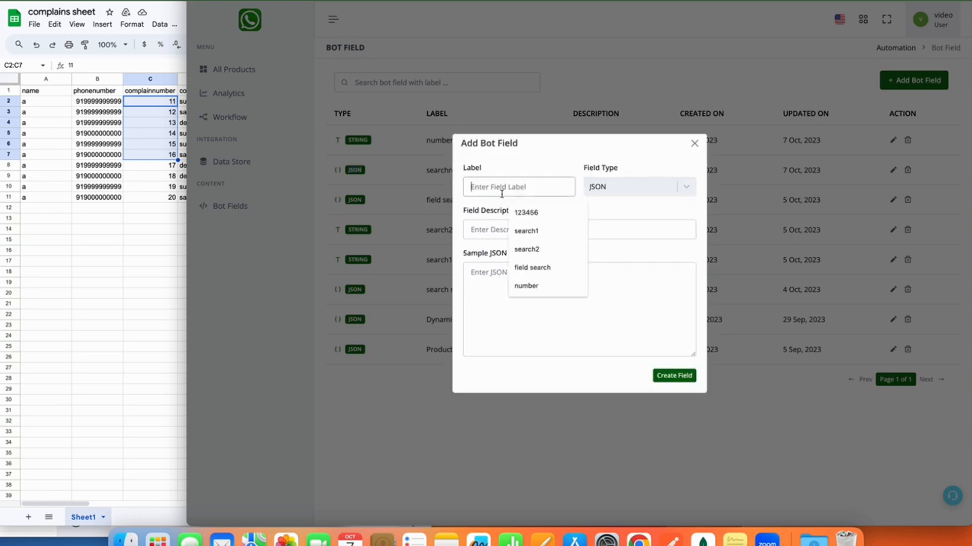
text(complains search)
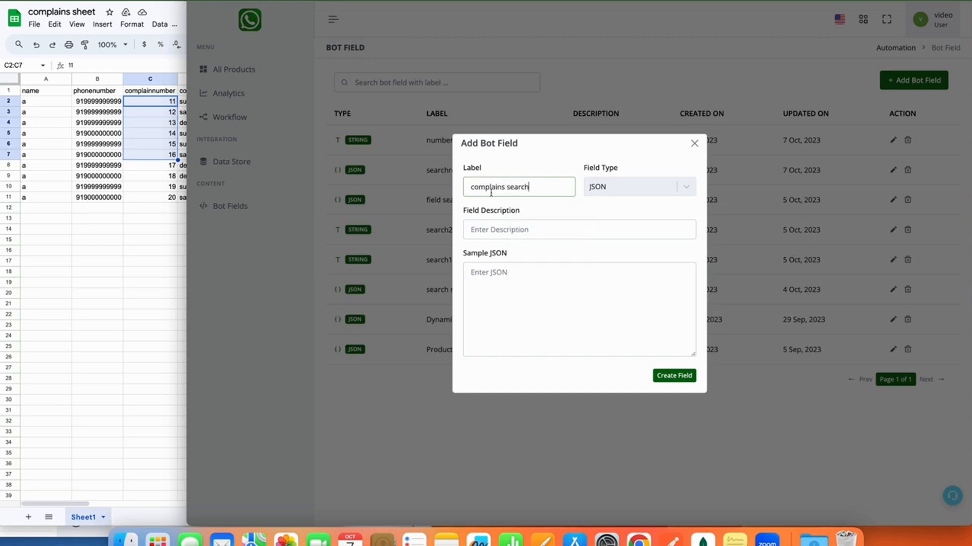
click(506, 186)
key(BackSpace)
- Paste the copied lookup response as the new field's sample JSON and check it from beginning to end
click(556, 295)
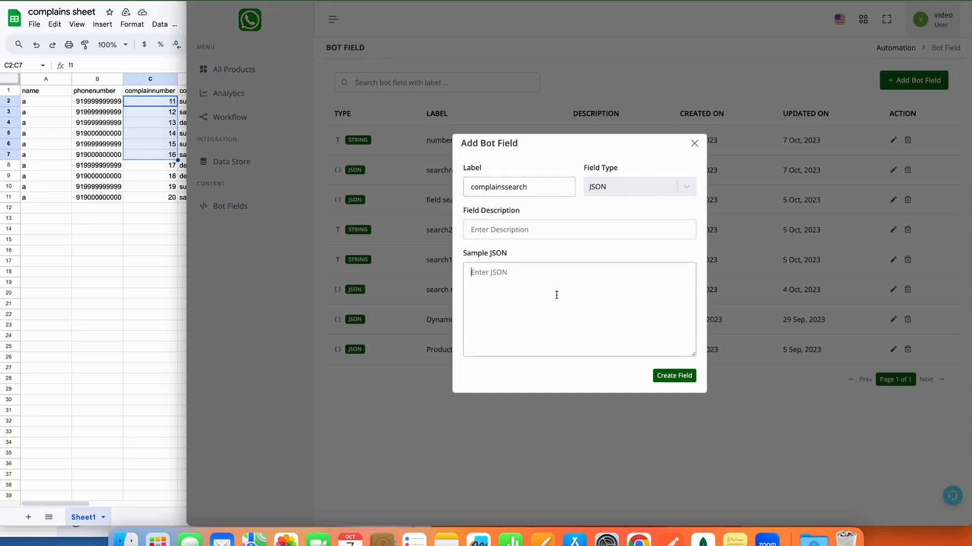
key(super+v)
scroll(556, 295, up, 10)
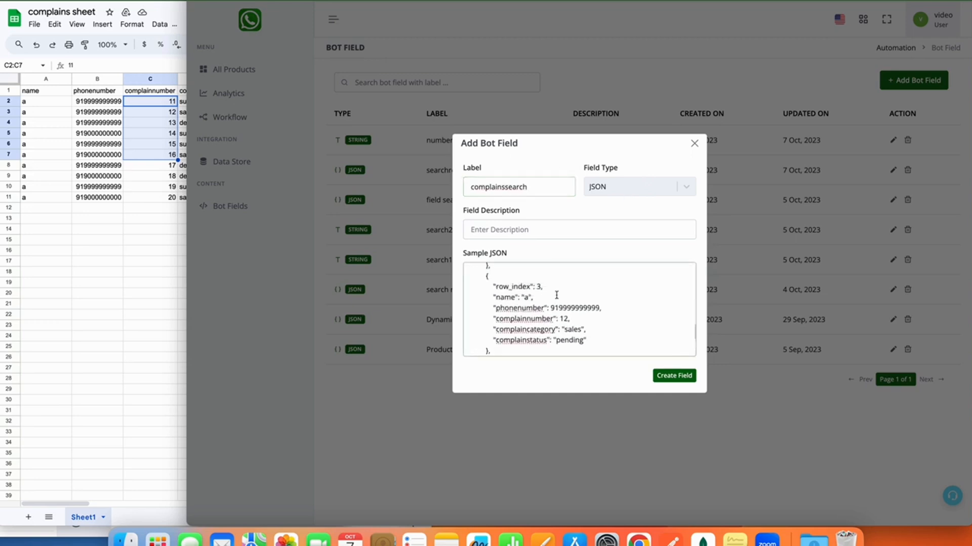
scroll(556, 292, down, 3)
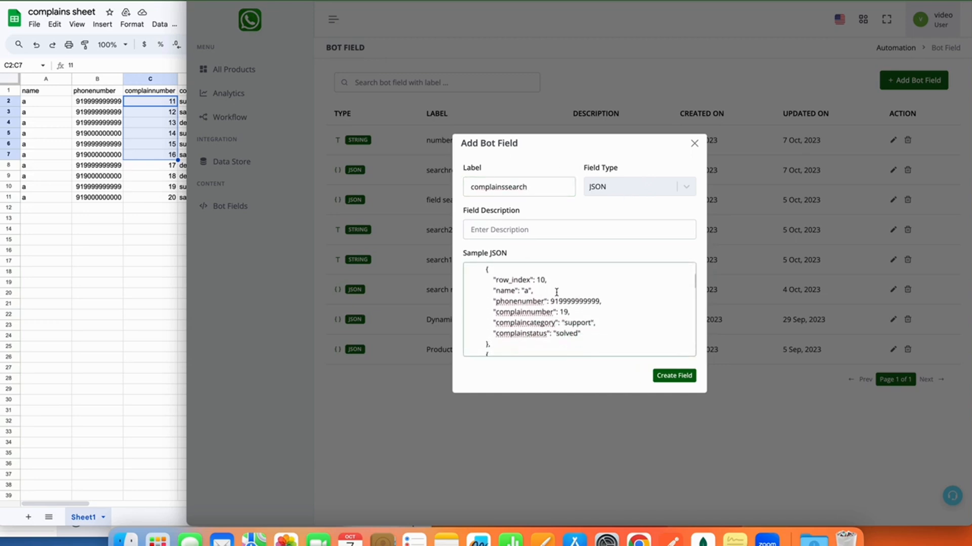
scroll(556, 292, up, 5)
scroll(556, 289, down, 10)
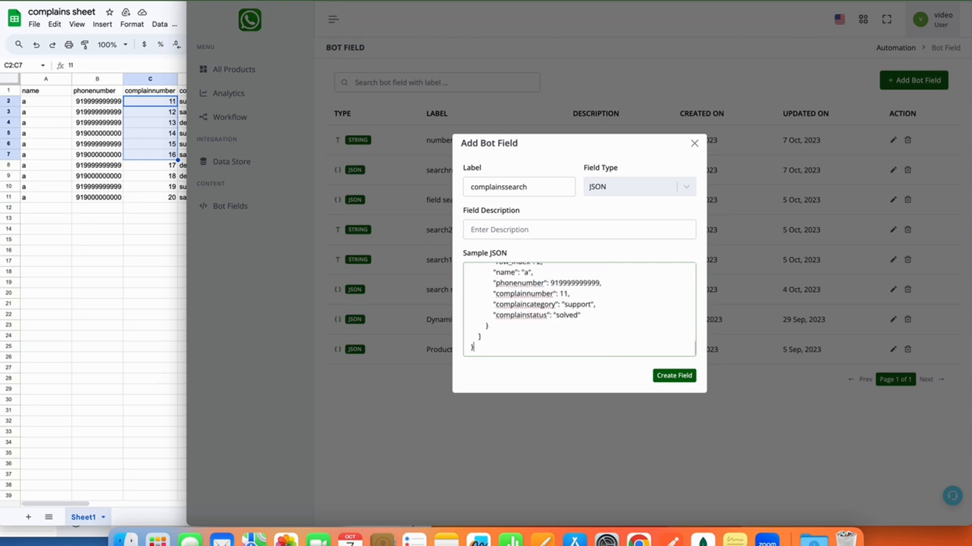
- Return to the workflow's mapping and expand the lookup's data array and its first record, 0, to examine the structure
key(ctrl+Tab)
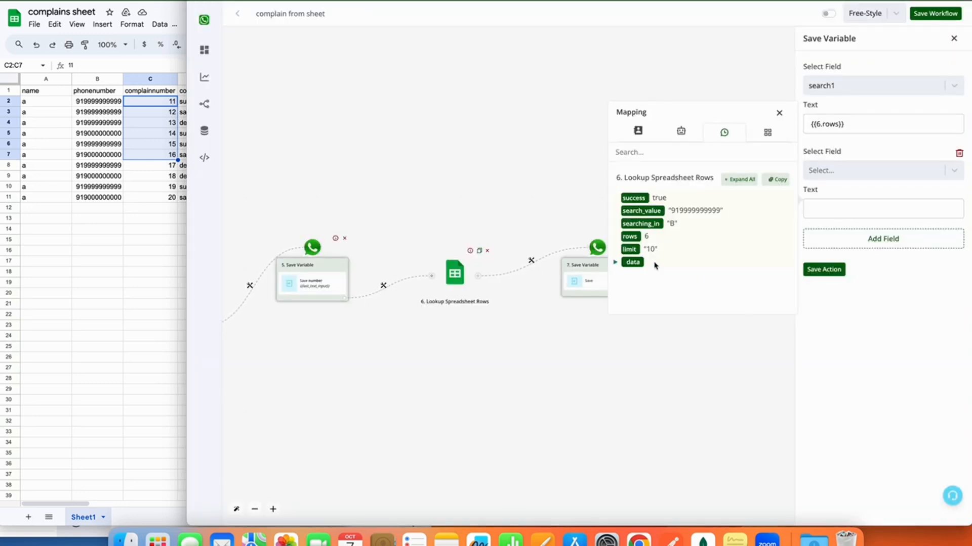
click(614, 262)
scroll(615, 267, down, 1)
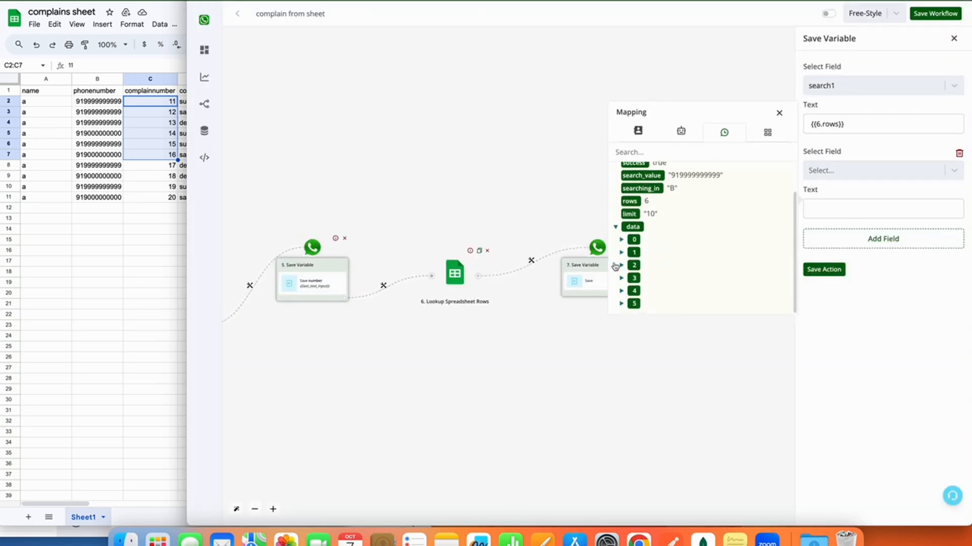
click(621, 241)
scroll(675, 278, down, 1)
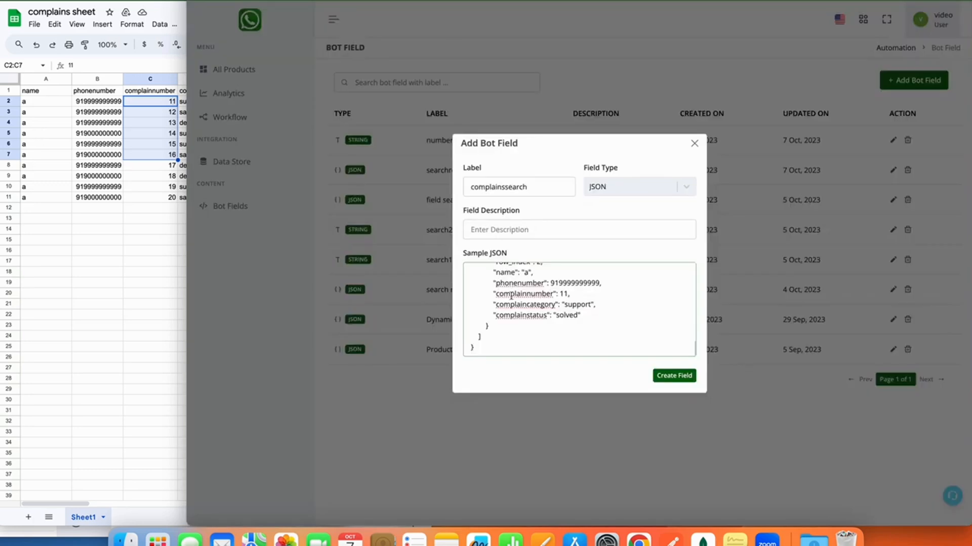
- Examine the first record of the "data" array in the sample JSON, highlighting it from opening to closing brace
scroll(511, 297, up, 10)
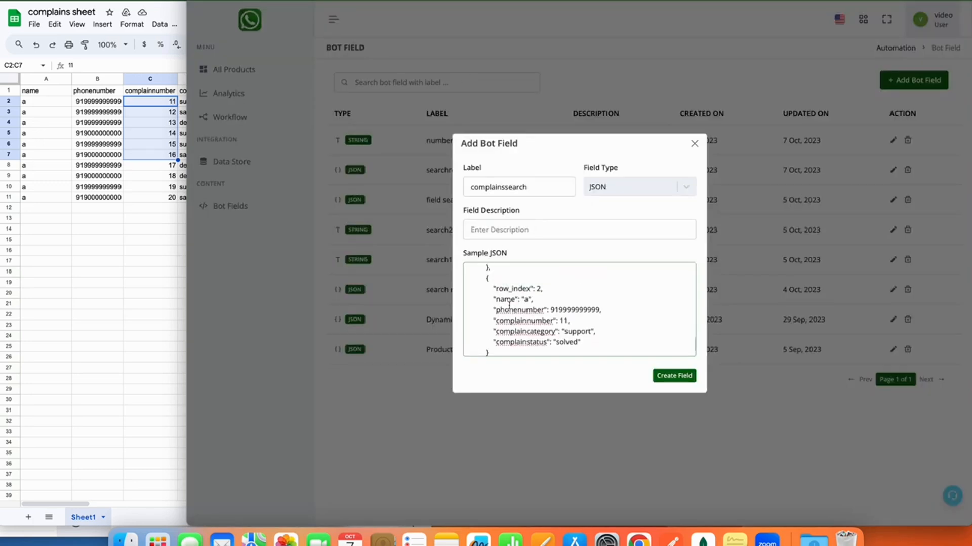
scroll(509, 307, up, 2)
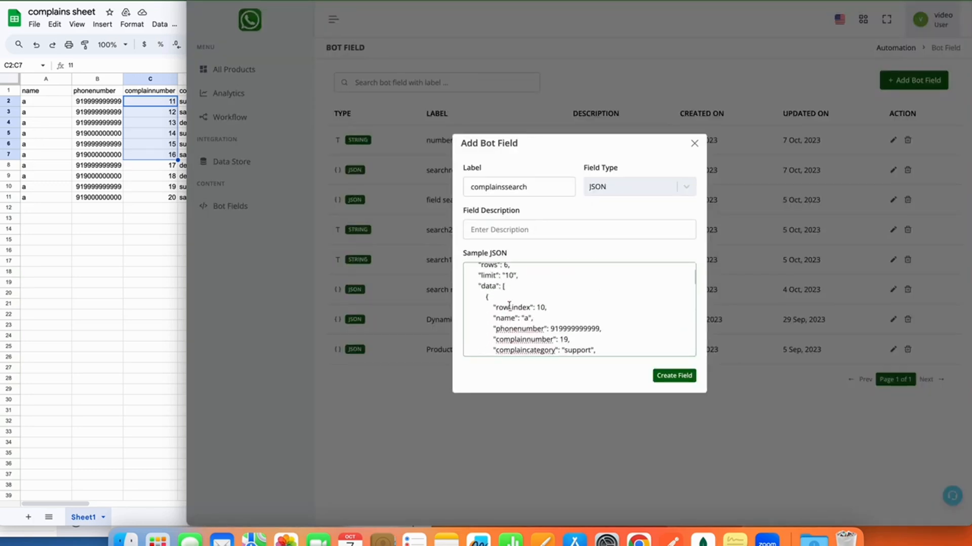
scroll(509, 298, down, 1)
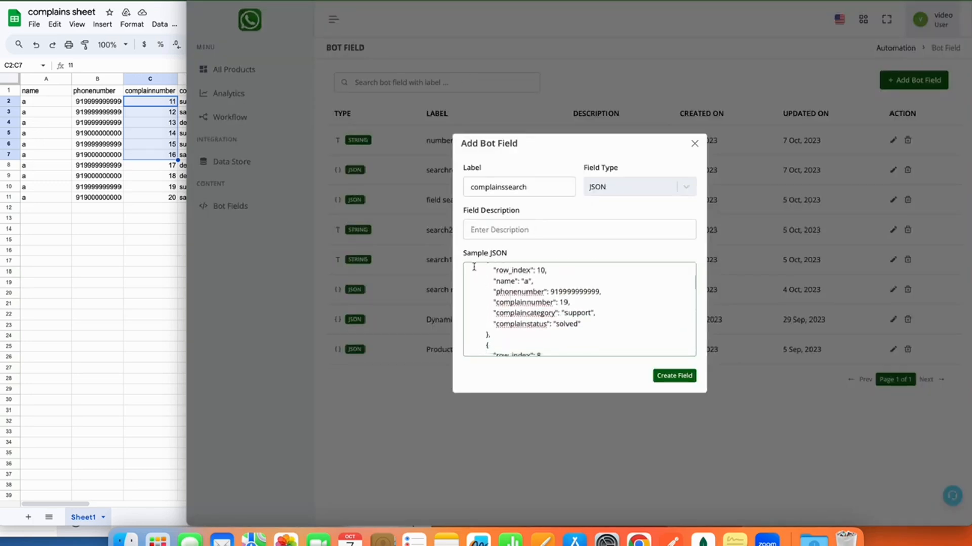
scroll(485, 274, up, 1)
scroll(485, 273, up, 2)
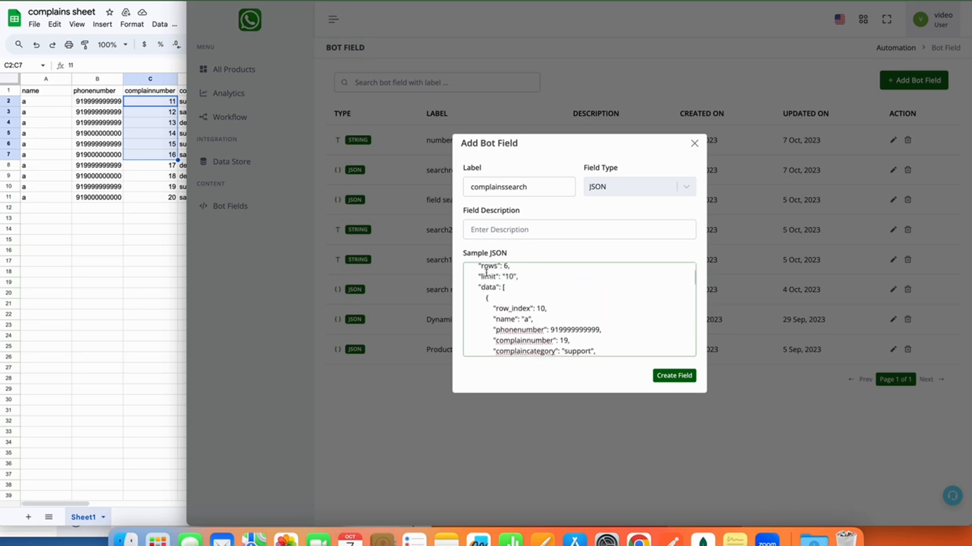
drag(486, 293, 485, 321)
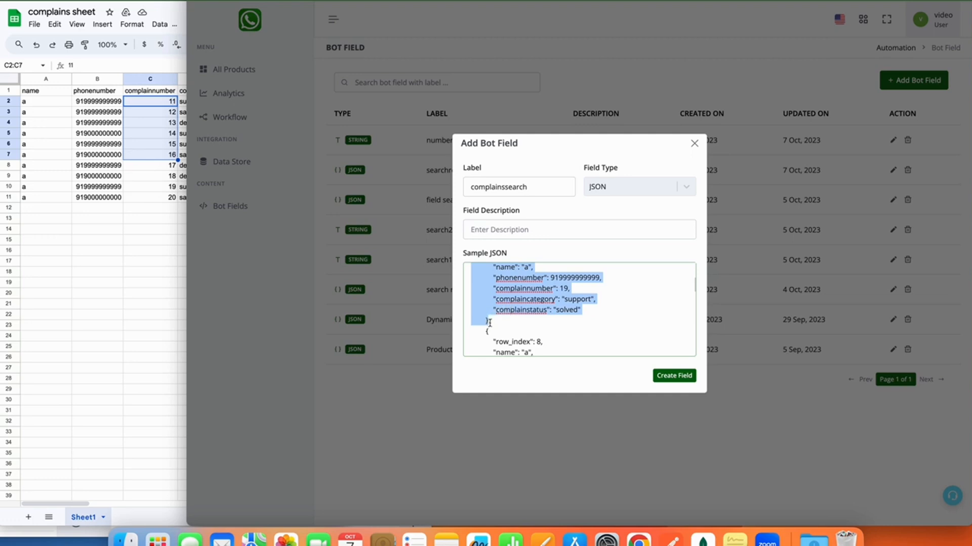
scroll(492, 321, up, 2)
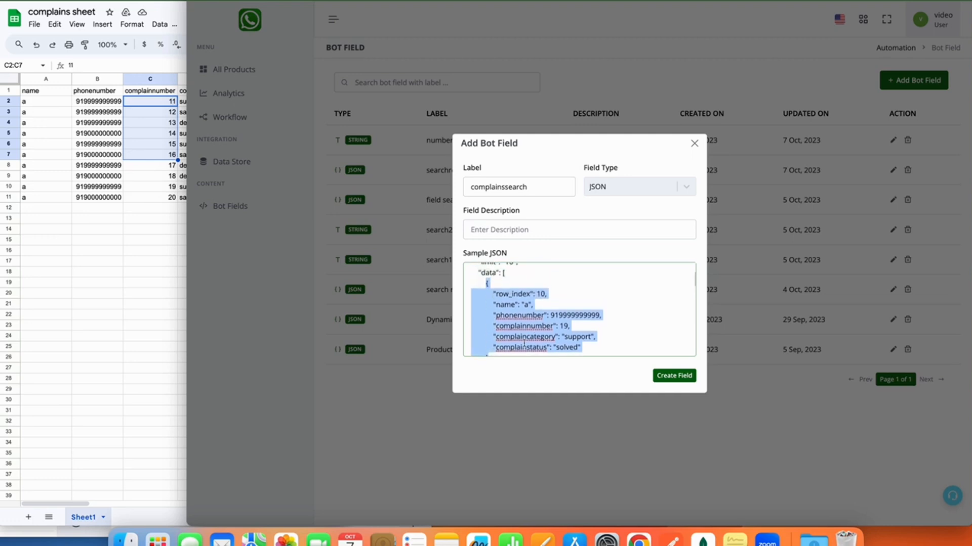
scroll(531, 340, down, 2)
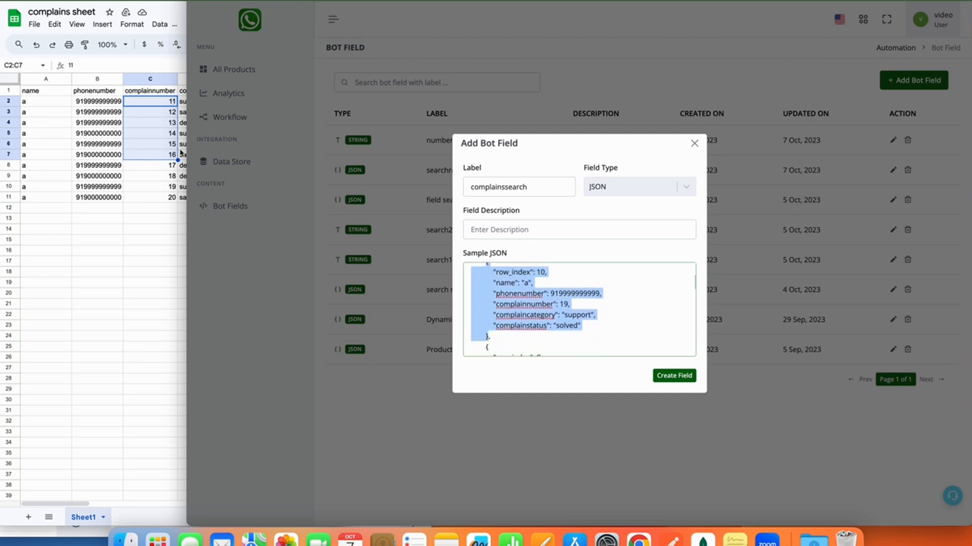
scroll(501, 304, up, 1)
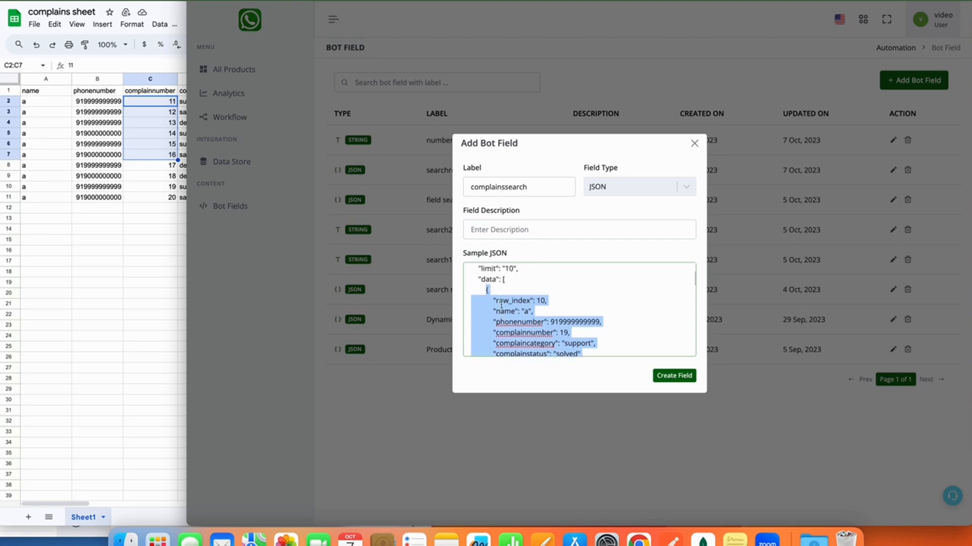
scroll(510, 311, down, 1)
click(510, 310)
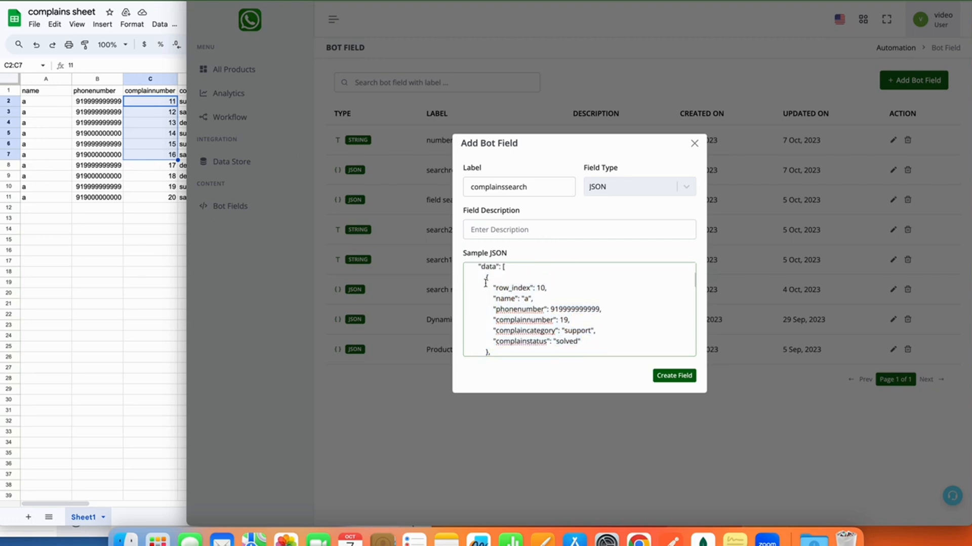
- Select the first record of the "data" array in the sample JSON and clear the entire sample
drag(485, 278, 490, 299)
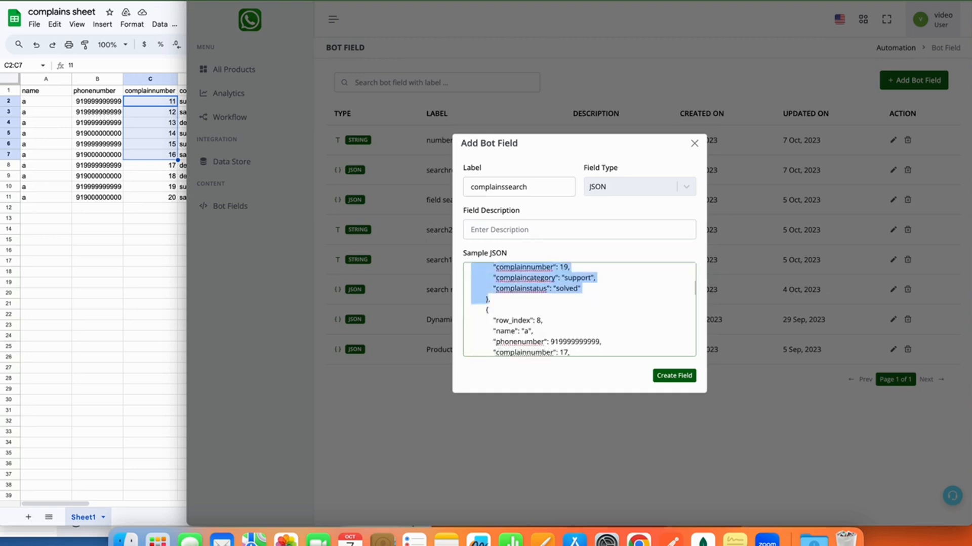
scroll(579, 309, down, 3)
key(super+a)
key(BackSpace)
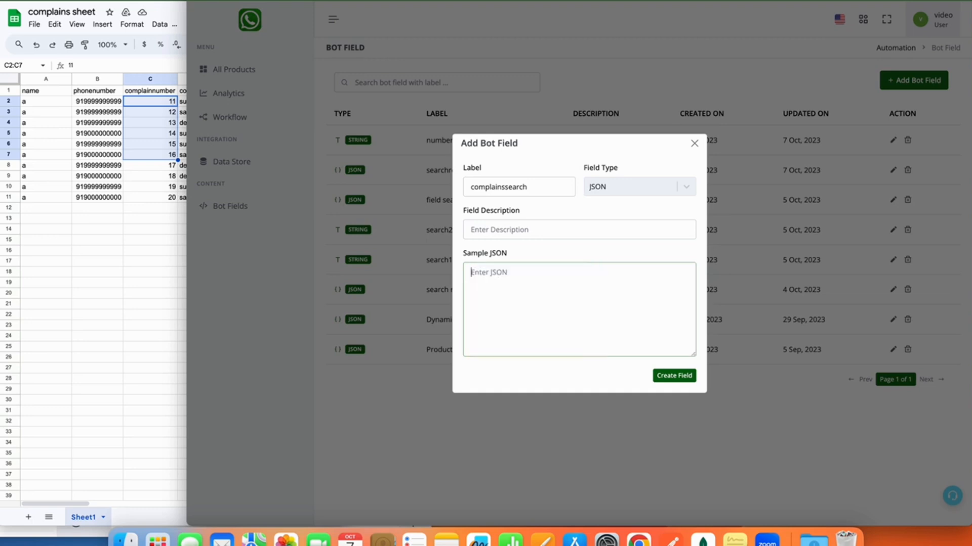
- Paste the first complaint record as the sample JSON for complainssearch and create the bot field
key(super+v)
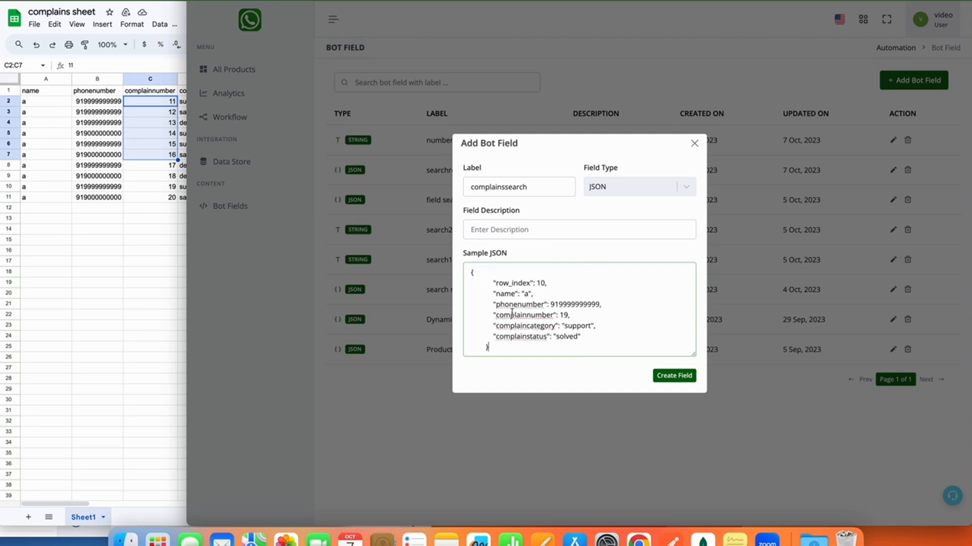
click(525, 367)
click(476, 277)
double_click(470, 274)
click(668, 379)
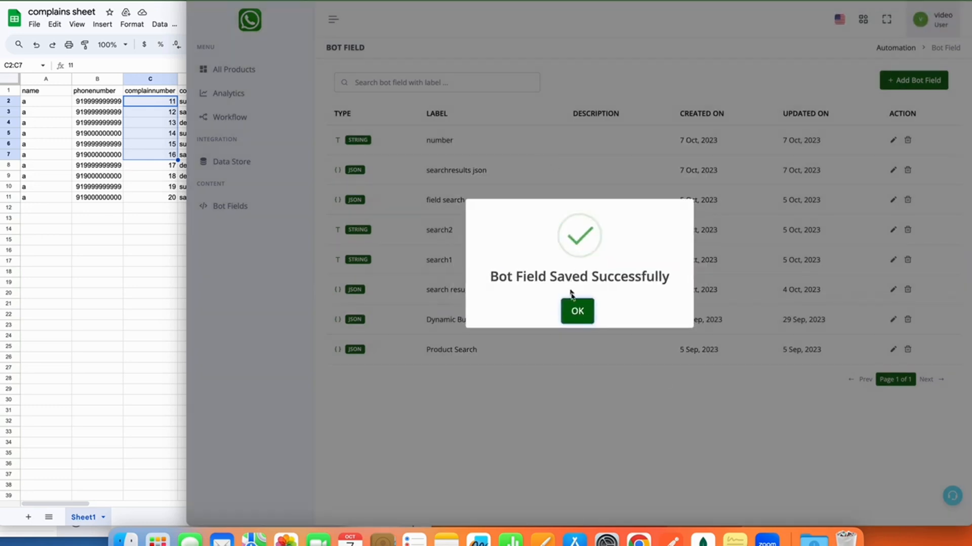
click(576, 310)
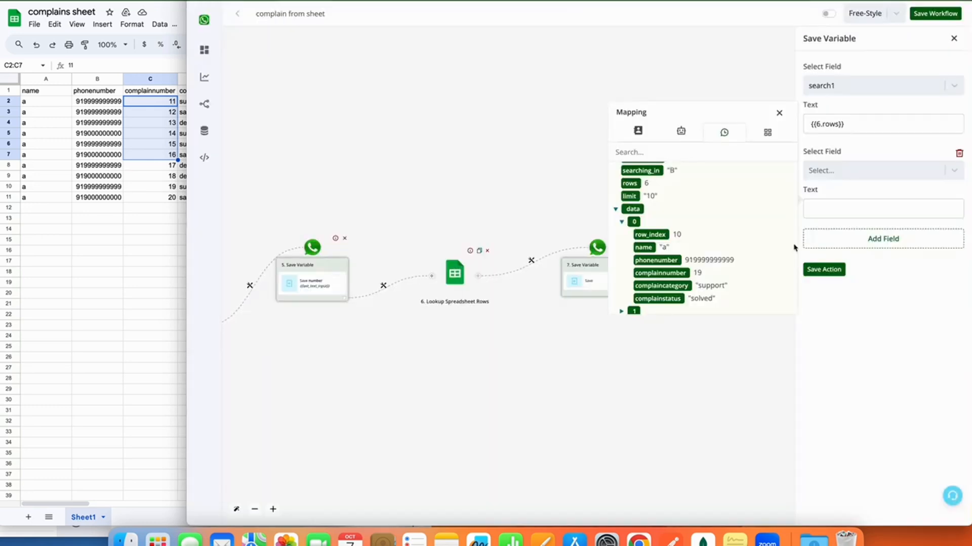
- Save the pending action and the workflow, and choose complainssearch as the second field in Save Variable step 7
click(833, 273)
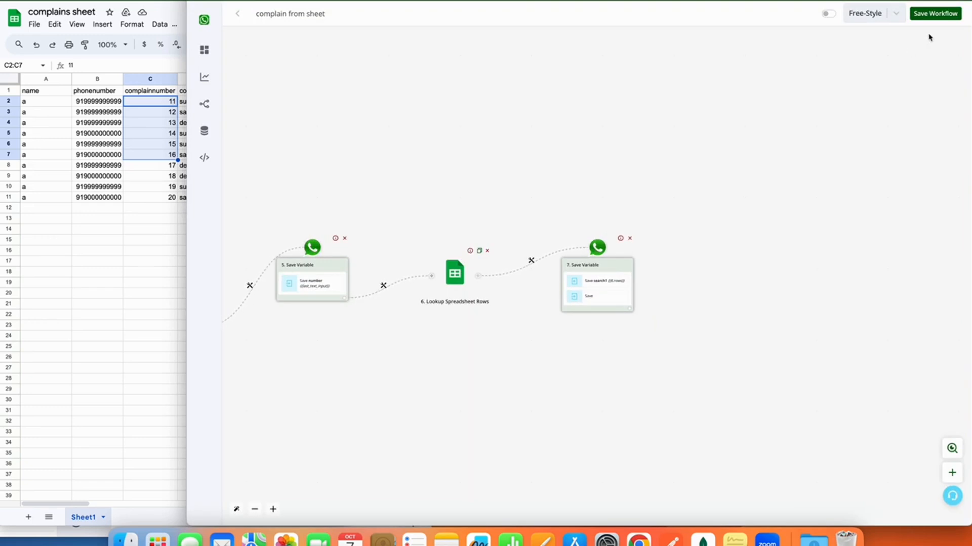
click(935, 14)
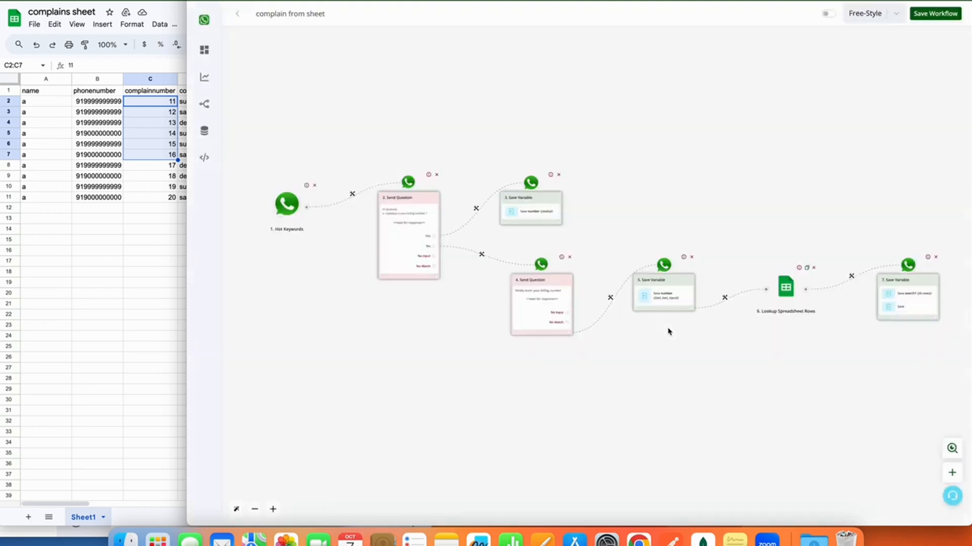
drag(845, 393, 644, 388)
click(716, 300)
click(863, 172)
scroll(855, 285, down, 3)
scroll(856, 286, down, 3)
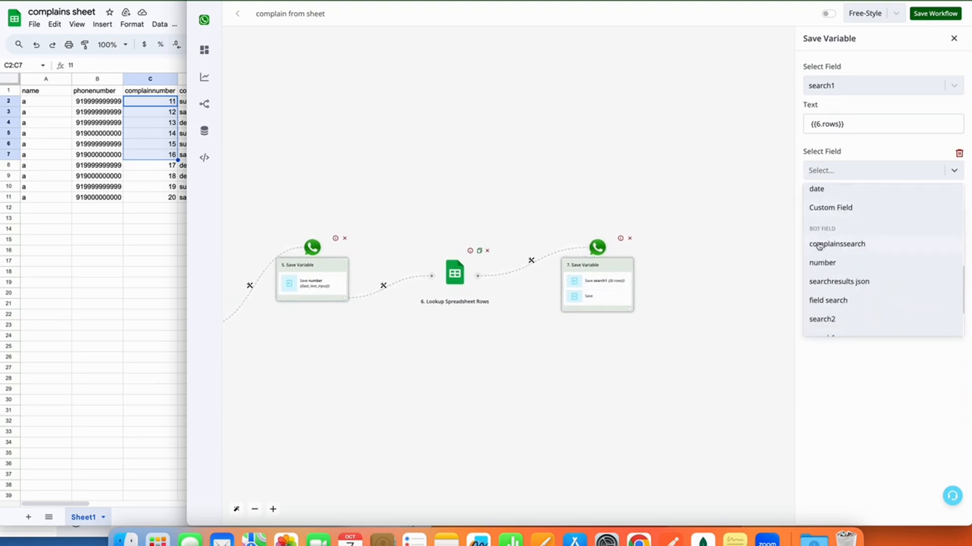
click(855, 245)
- Map the lookup's whole data array, {{6.data}}, to the complainssearch field, check its records, and save the action
click(845, 210)
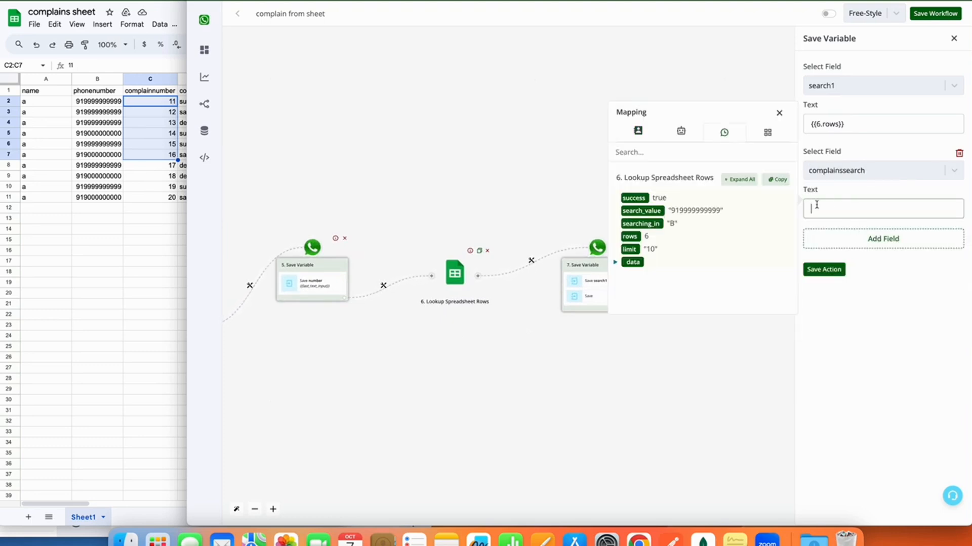
click(634, 265)
click(615, 262)
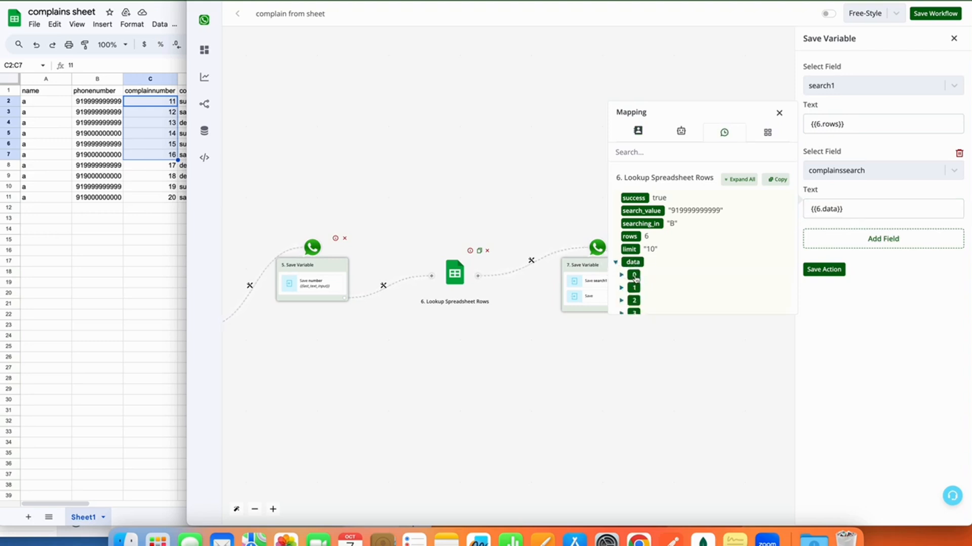
click(622, 275)
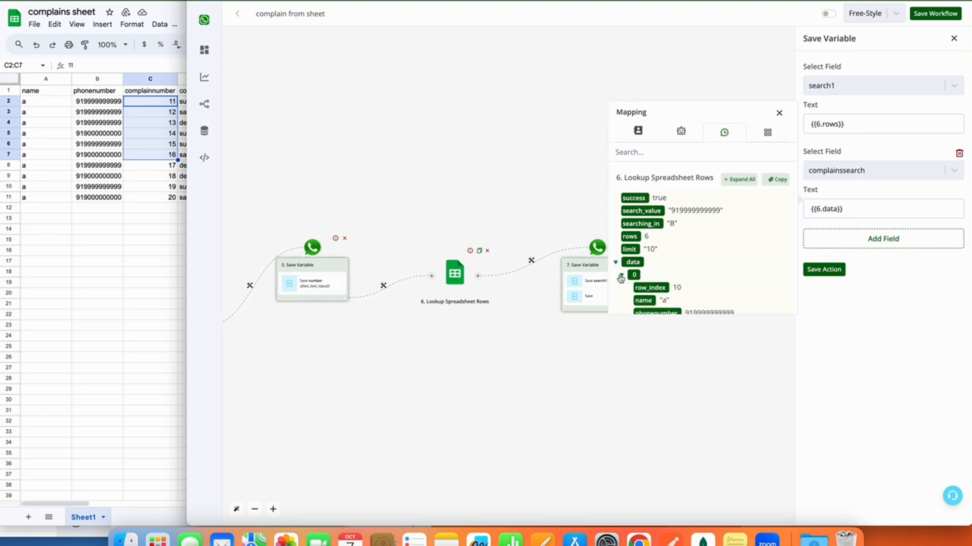
click(634, 276)
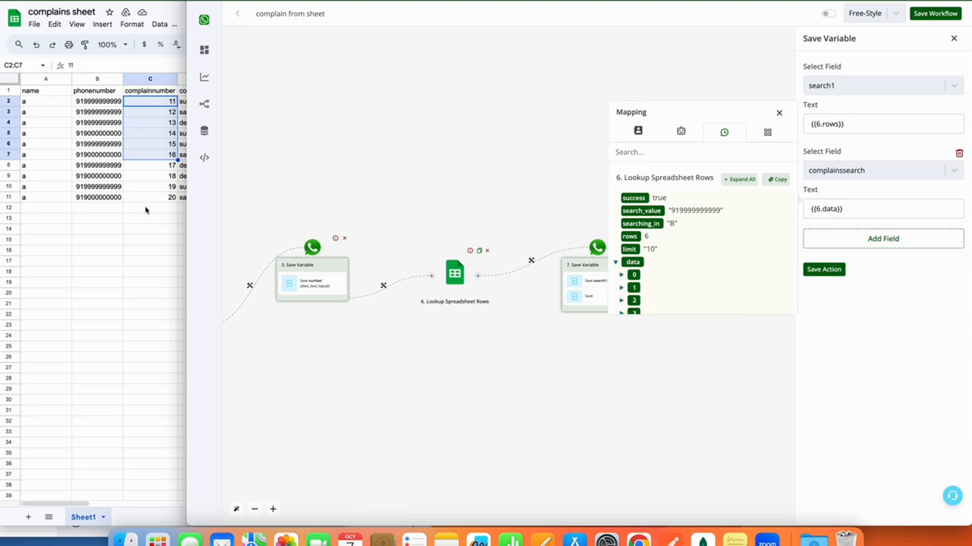
click(863, 204)
scroll(636, 242, down, 2)
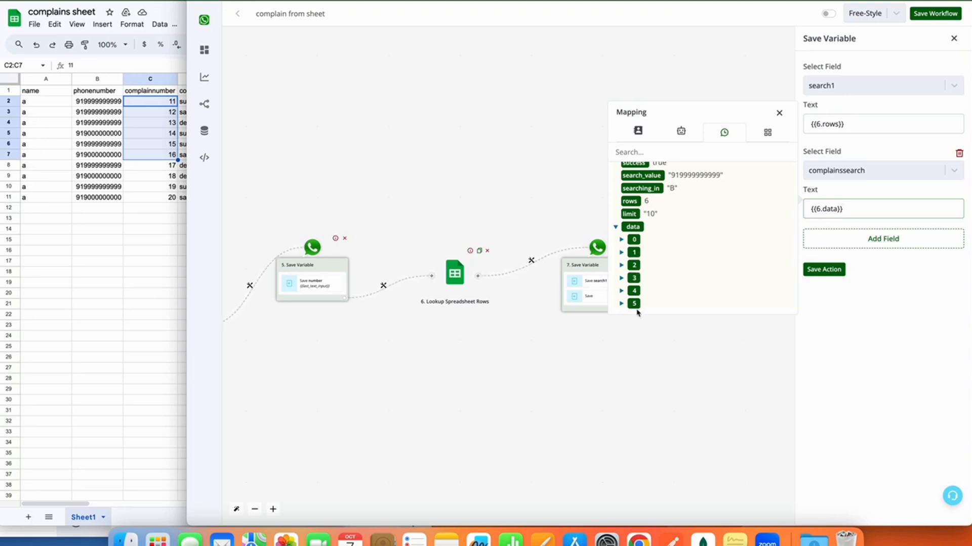
click(835, 270)
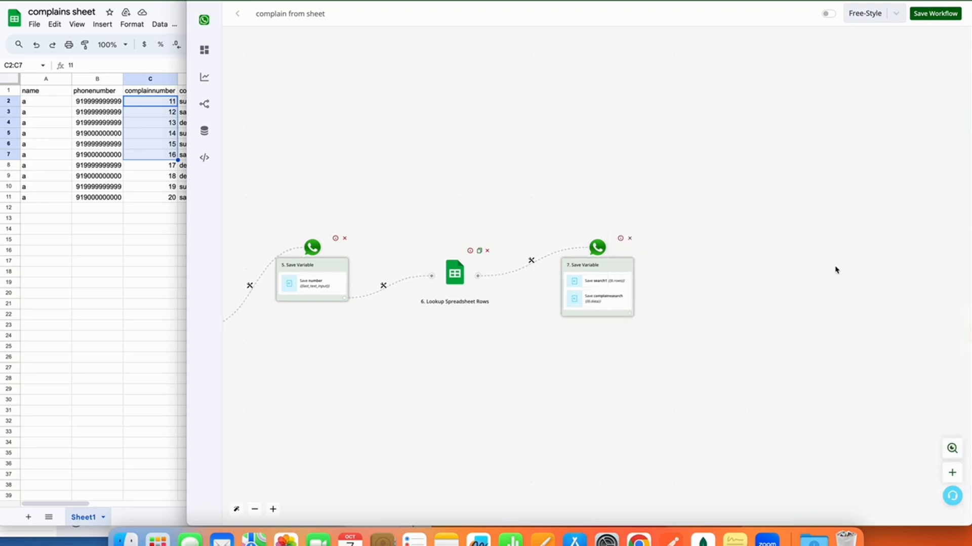
- Extend a connection from Save Variable step 7 and insert a Basic Router on it
click(630, 313)
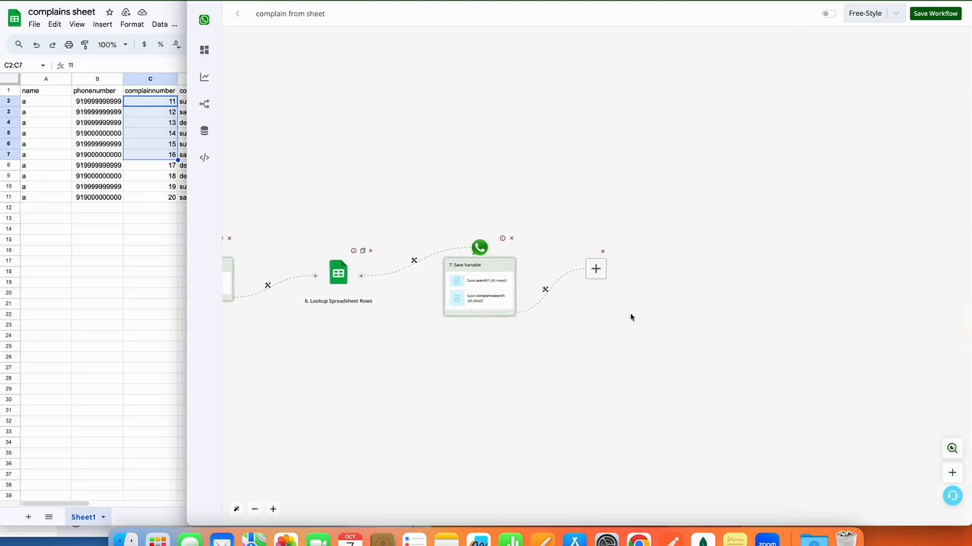
click(522, 290)
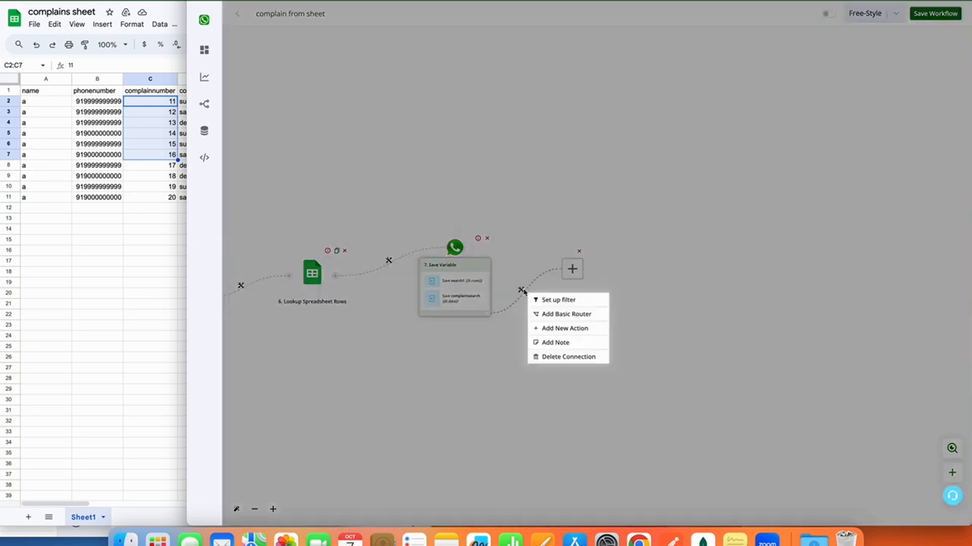
click(546, 316)
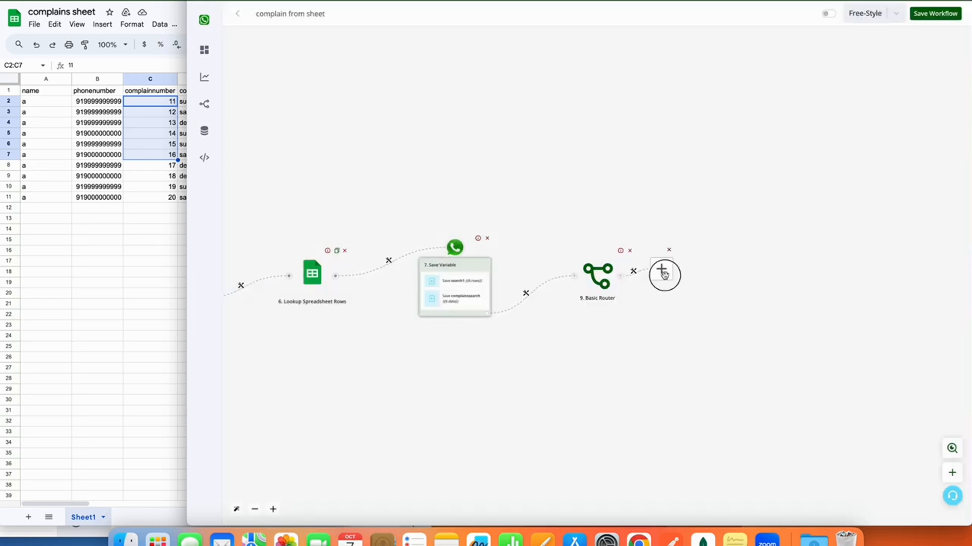
- Set up a filter on the Basic Router's outgoing connection and label it "rows are zero"
click(678, 246)
click(699, 256)
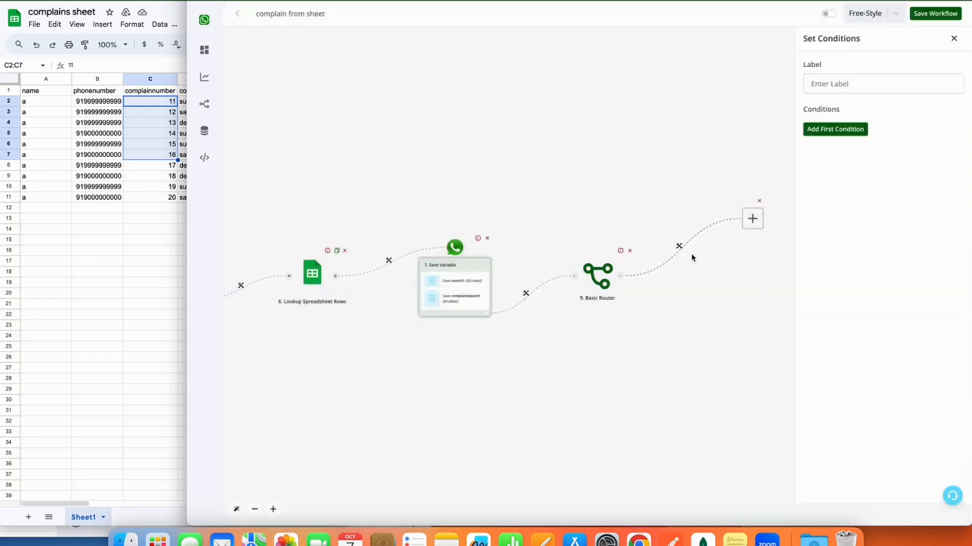
click(818, 82)
text(rows are zero)
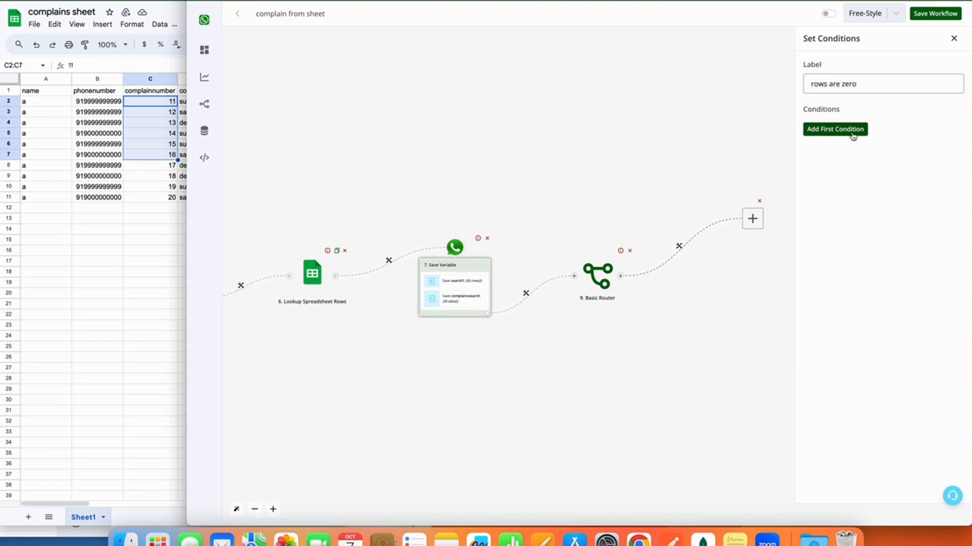
- Add the condition that bot field search1 equals the number 0 and save the filter
click(853, 132)
click(853, 136)
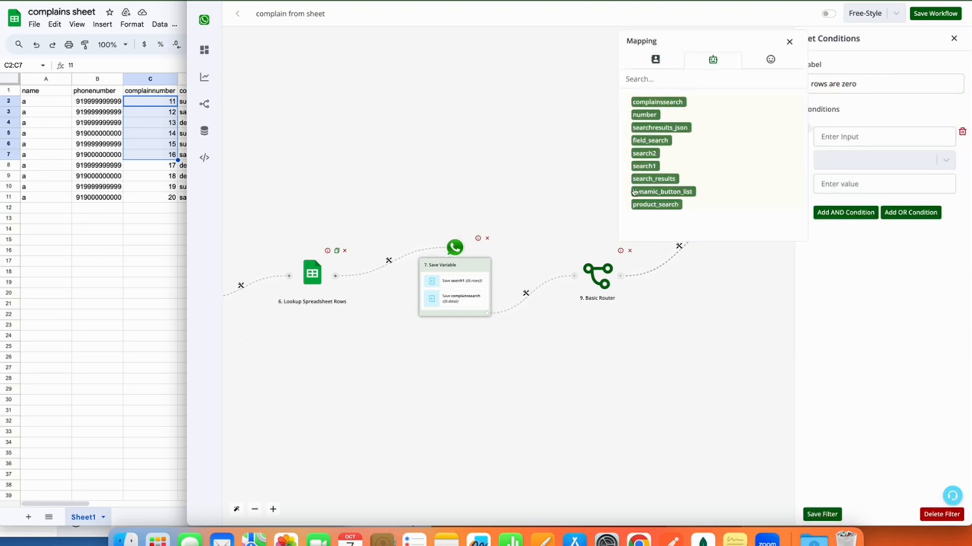
click(643, 166)
click(861, 161)
scroll(871, 265, down, 10)
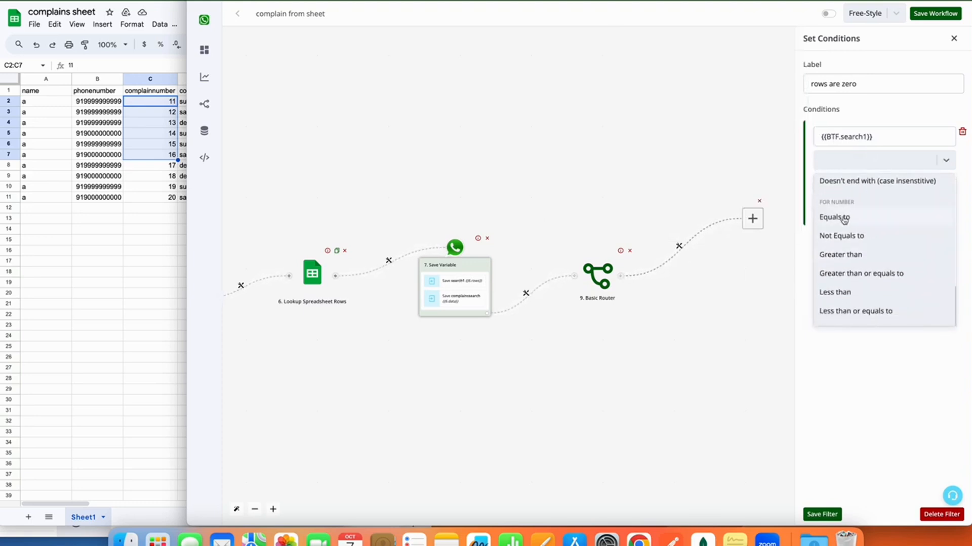
click(855, 218)
click(855, 183)
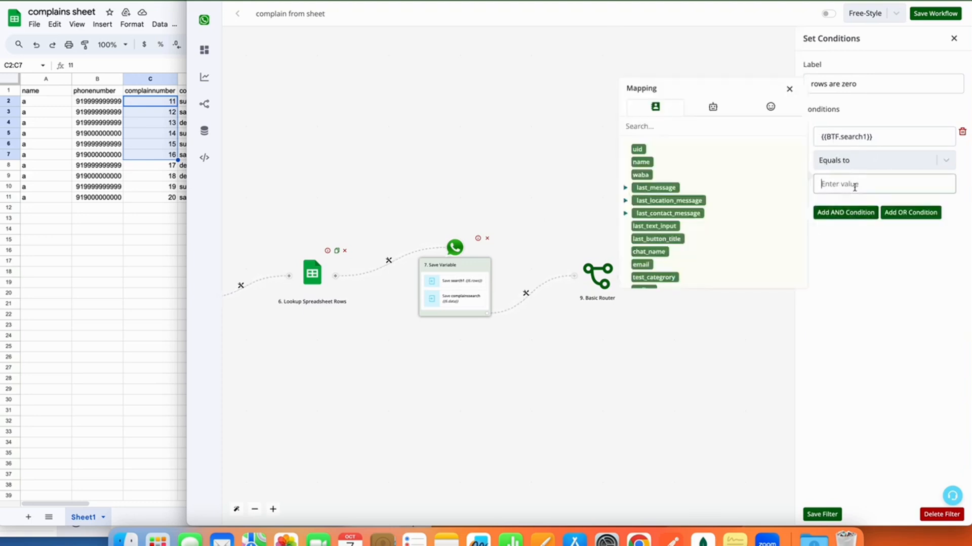
text(0)
click(827, 514)
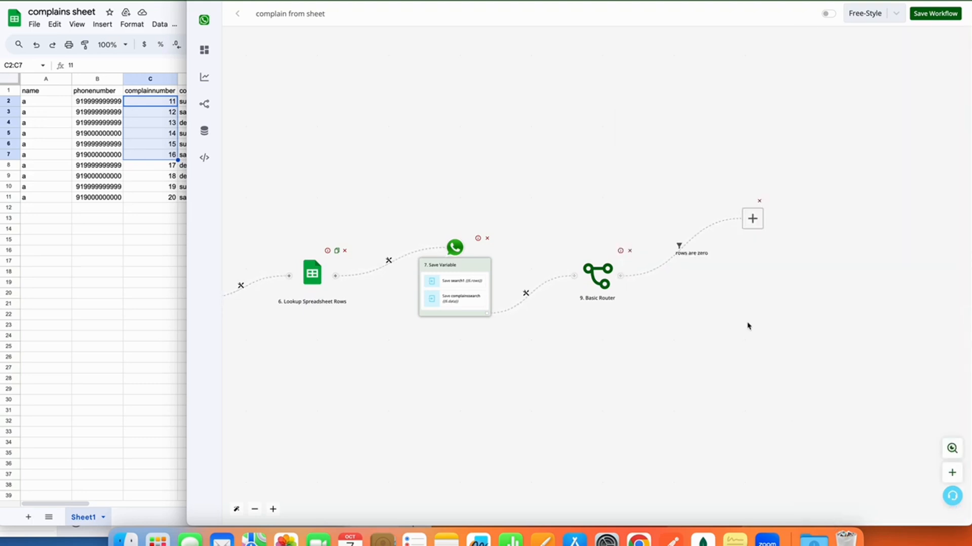
- Add a text message on the "rows are zero" branch reading "We donot have any complains from your number." and save it
click(752, 221)
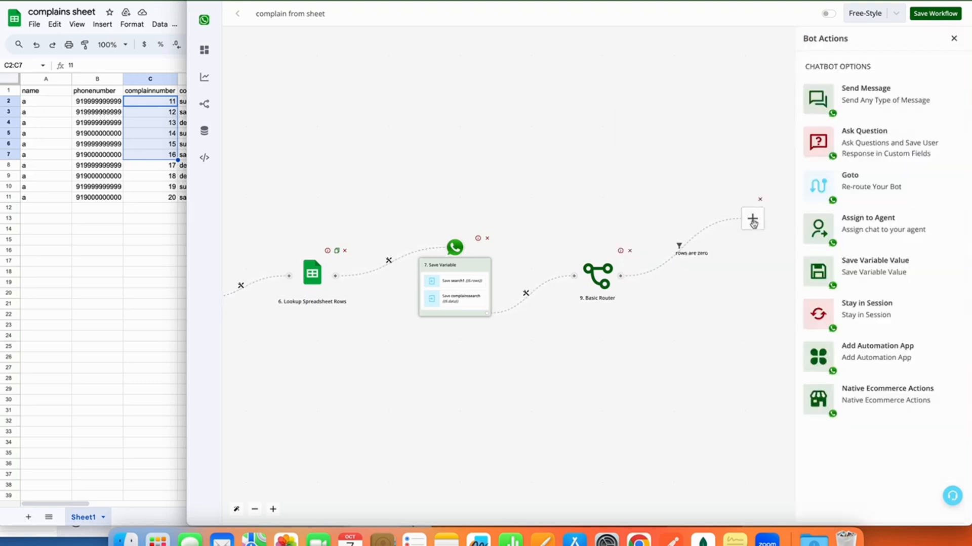
click(855, 102)
click(855, 76)
click(851, 129)
text(We)
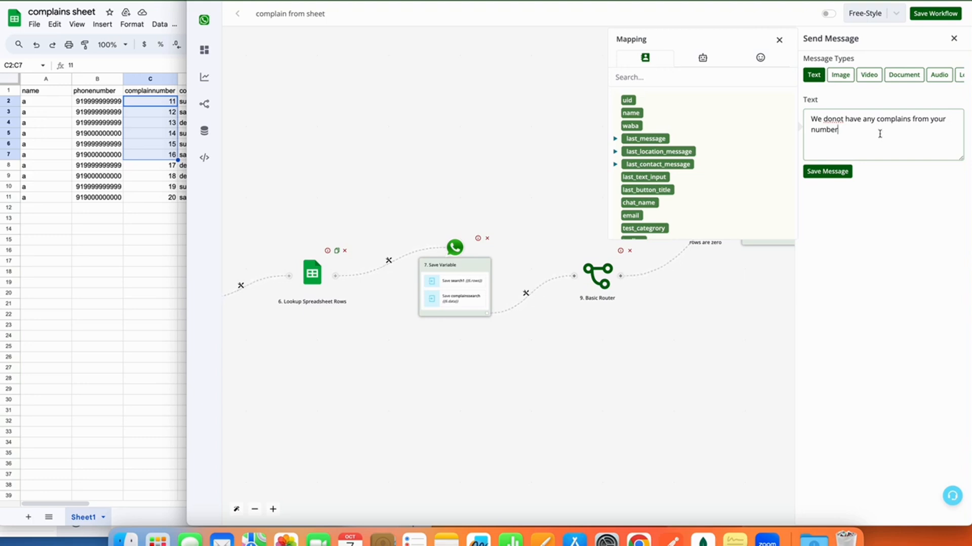
click(779, 39)
drag(743, 291, 670, 299)
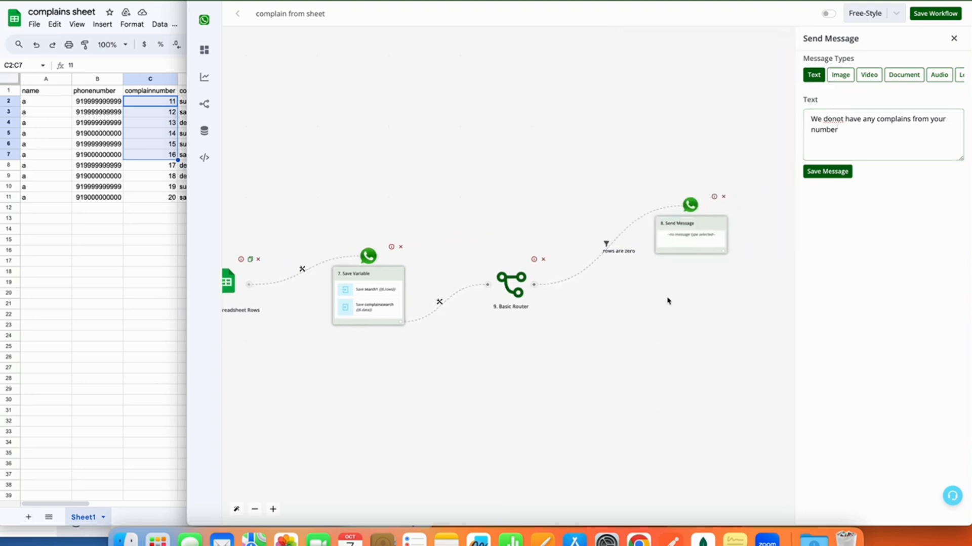
click(851, 132)
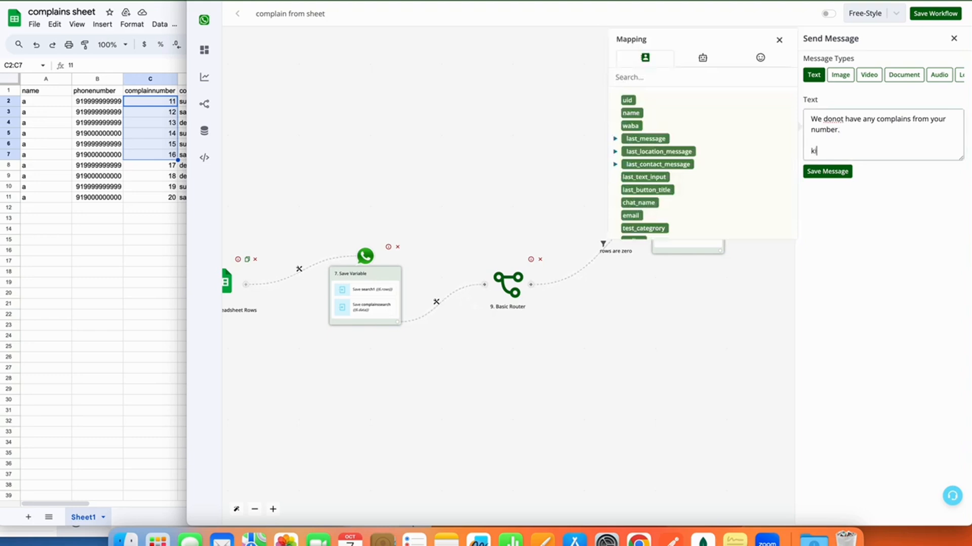
text(.)
click(836, 172)
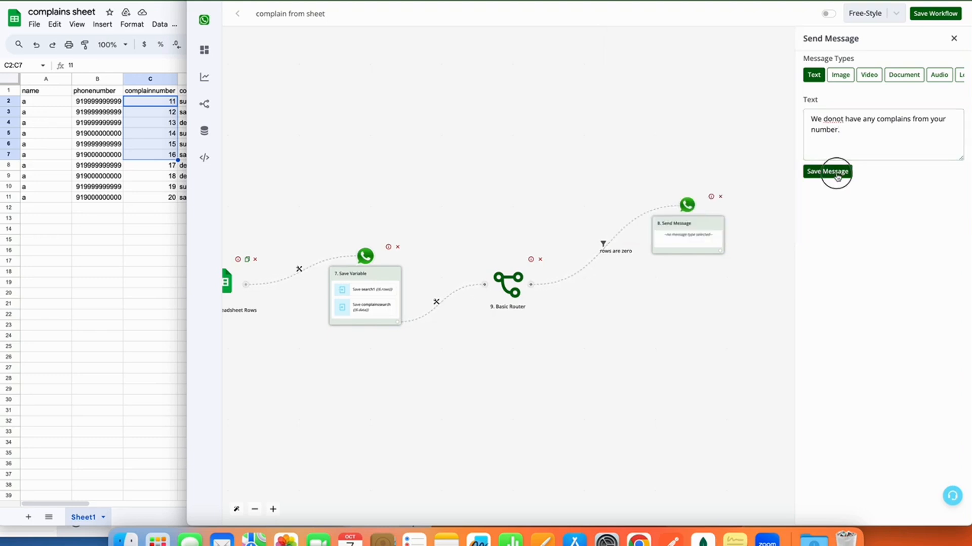
- Add a Goto action after the no-complaints message, routing back to step "4. Send Question", and save the route
click(719, 251)
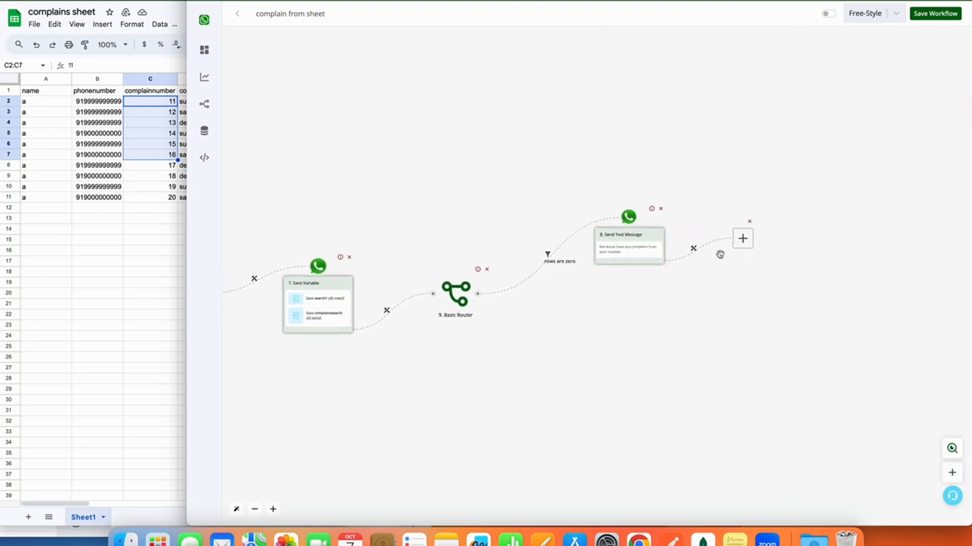
click(860, 182)
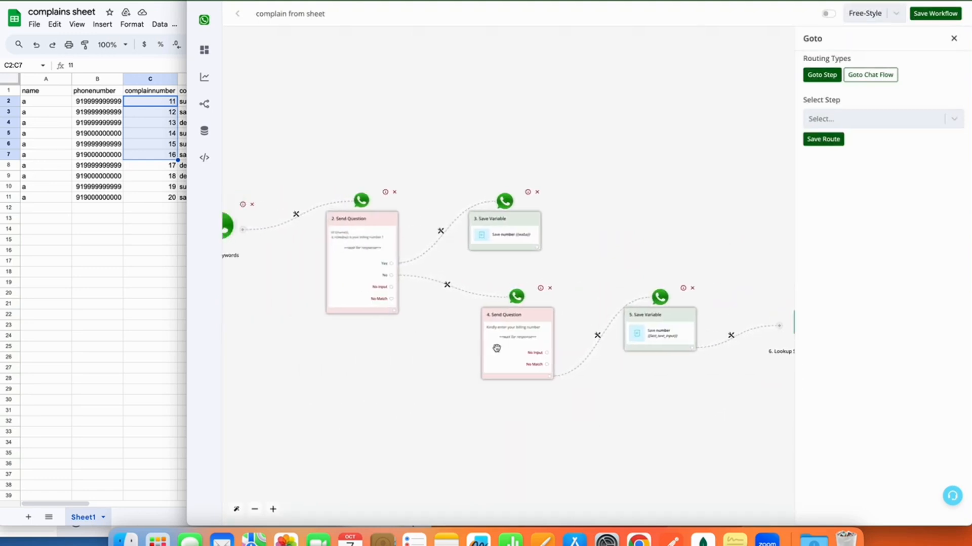
click(834, 120)
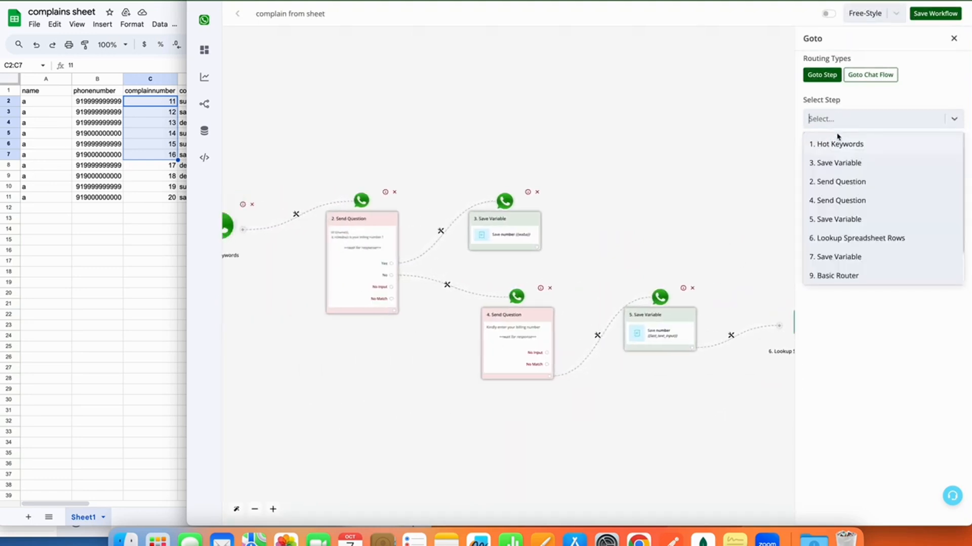
click(830, 203)
click(823, 139)
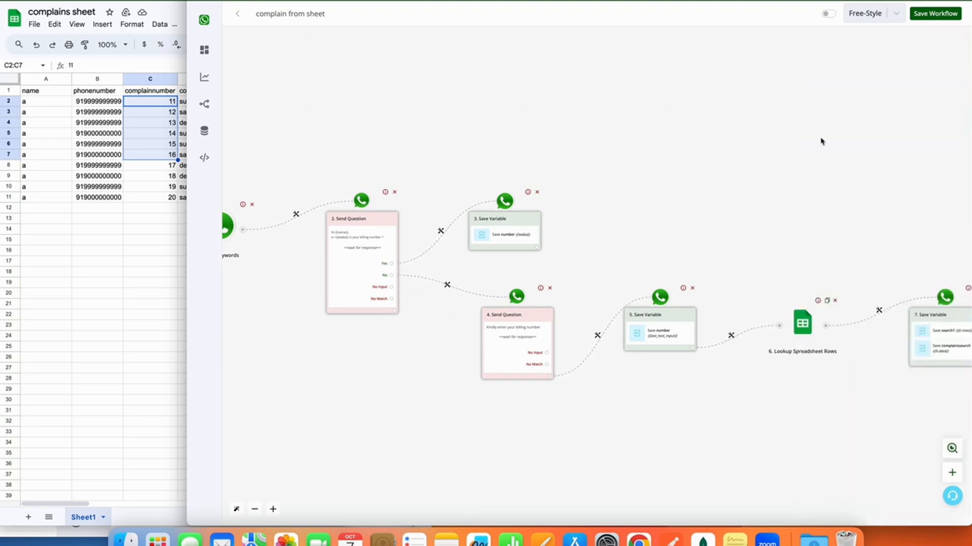
- Create a second branch from the Basic Router and set up its filter with the label "complains are found"
drag(402, 172, 360, 160)
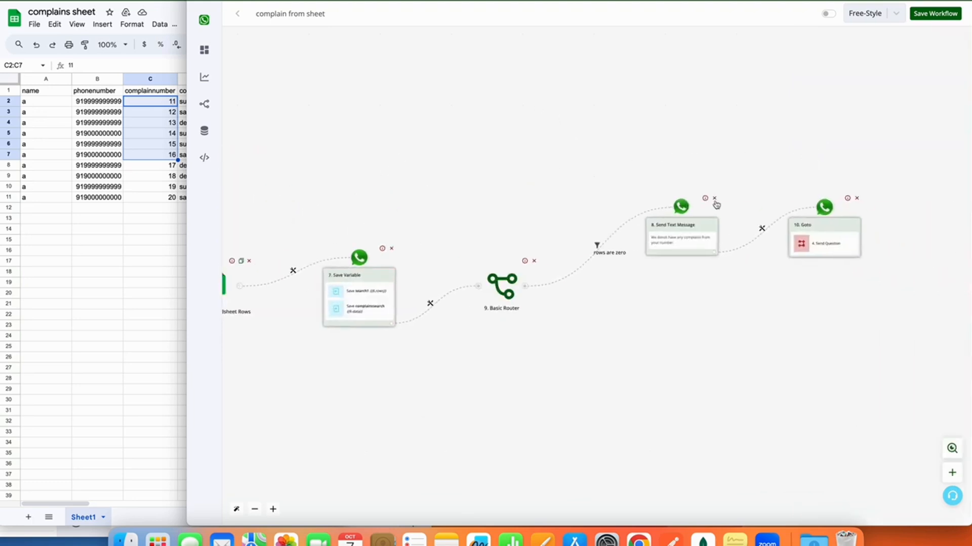
click(519, 285)
drag(574, 275, 645, 372)
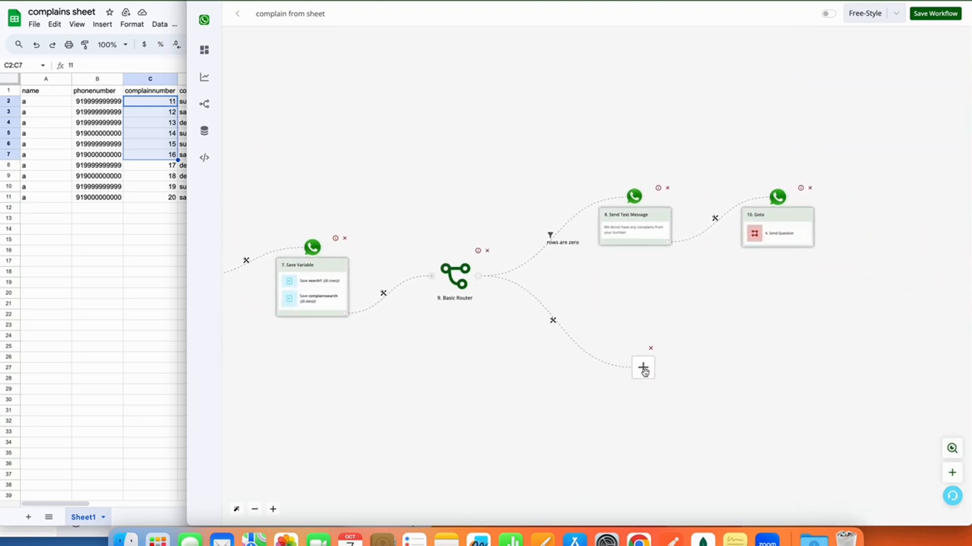
click(554, 322)
click(567, 336)
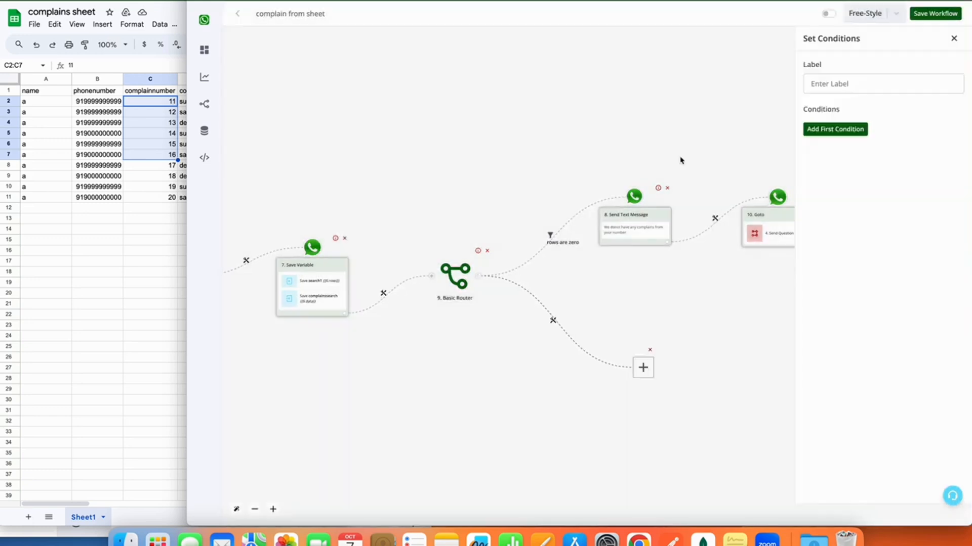
click(854, 91)
text(complains are found)
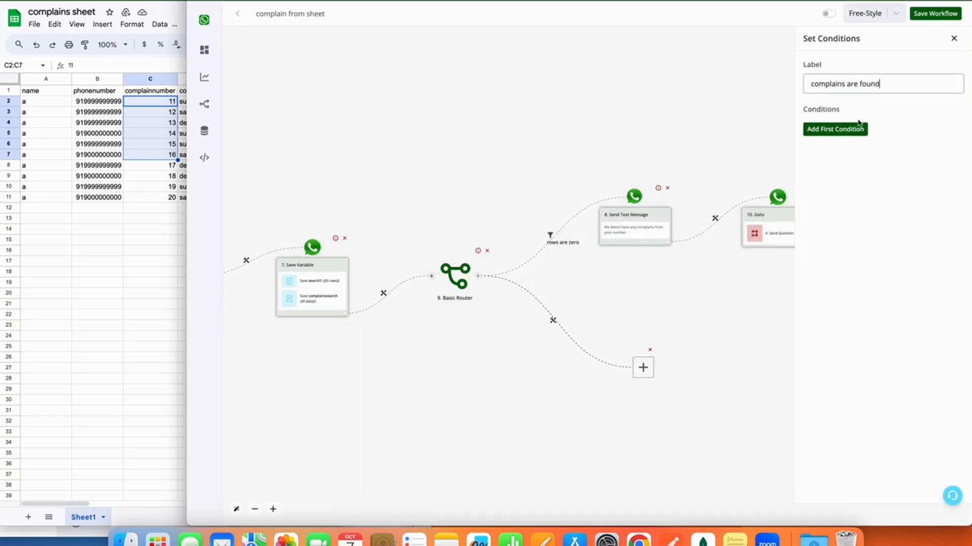
- Add the condition that bot field search1 is greater than the number 0 to the "complains are found" filter and save it
click(858, 129)
click(856, 136)
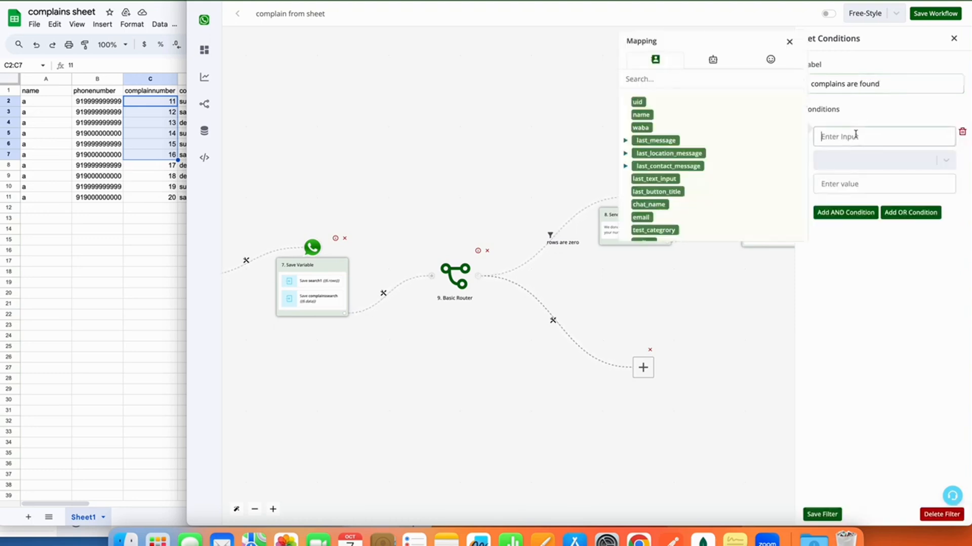
click(713, 59)
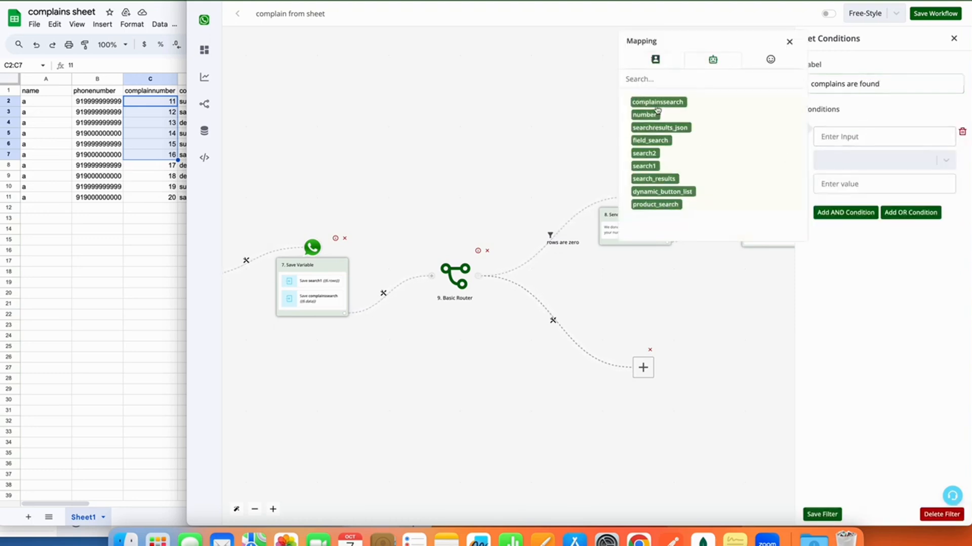
click(646, 166)
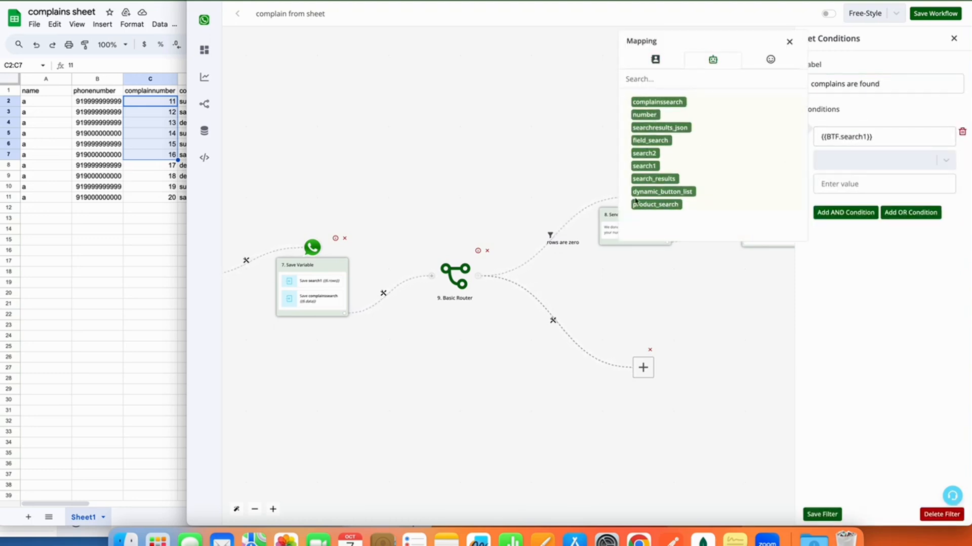
click(853, 167)
scroll(857, 268, down, 5)
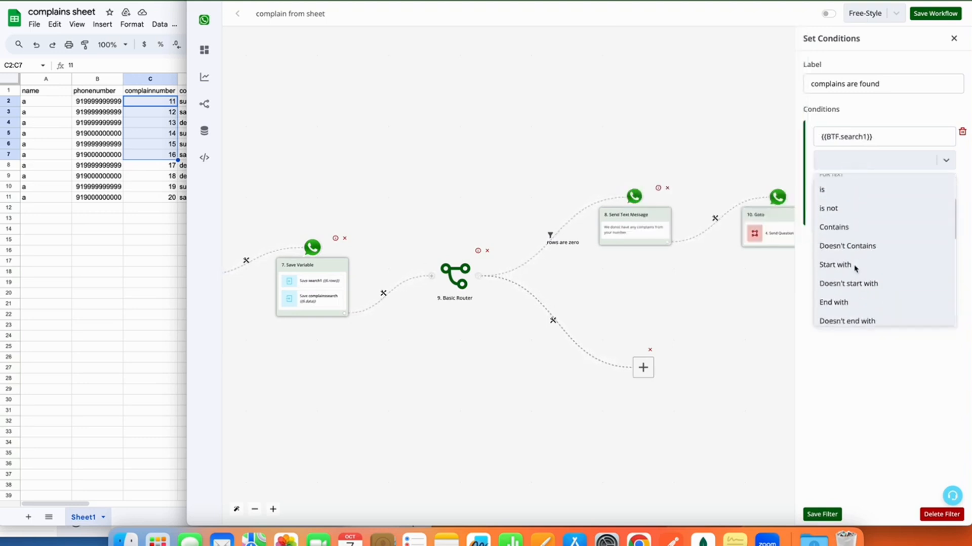
scroll(855, 270, down, 2)
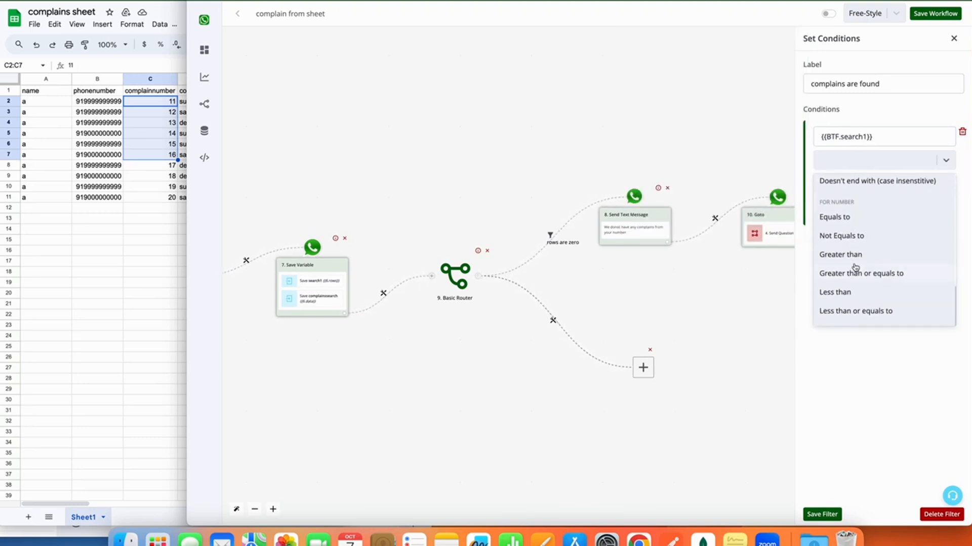
click(855, 255)
click(843, 187)
text(0)
click(822, 514)
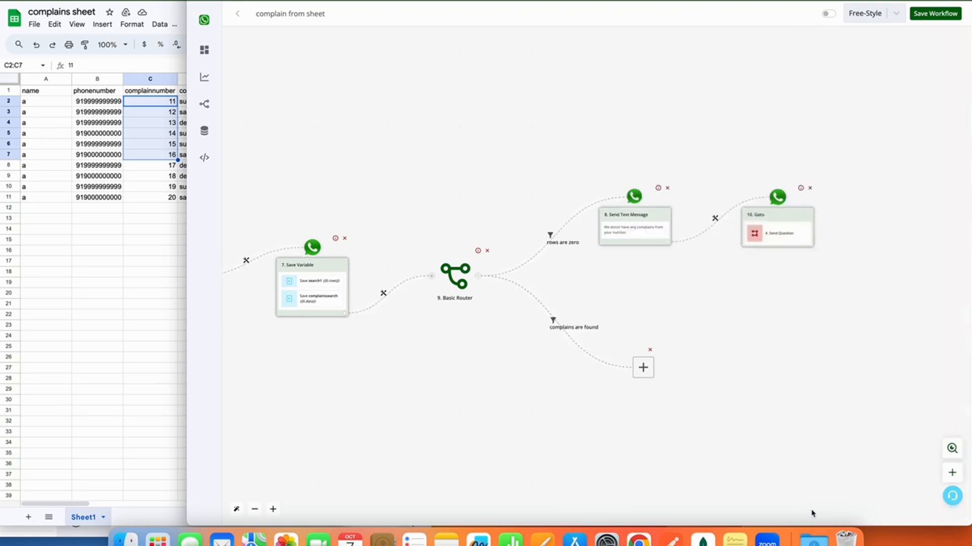
- Add an interactive question on the "complains are found" branch with the body "Kindly select a complain number to know it's status"
click(646, 369)
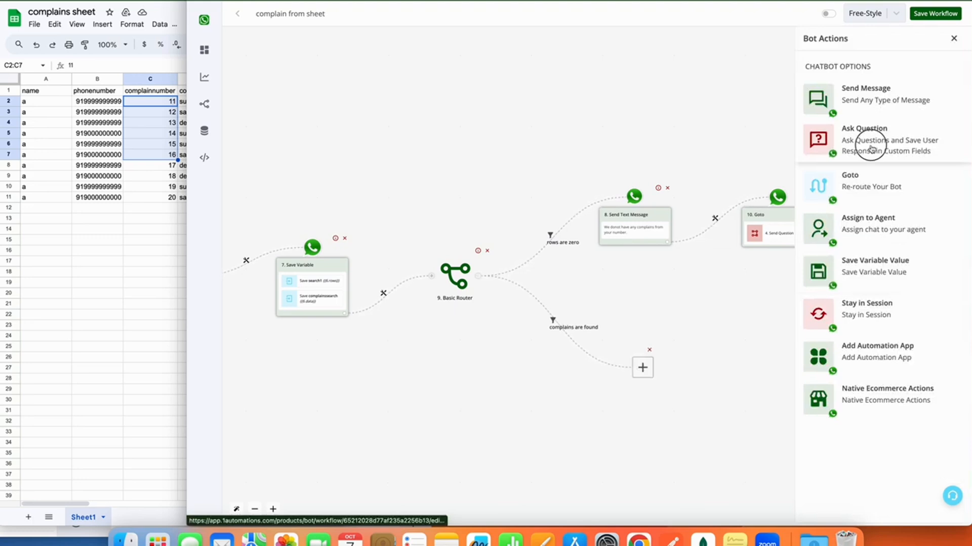
click(871, 148)
scroll(868, 406, down, 2)
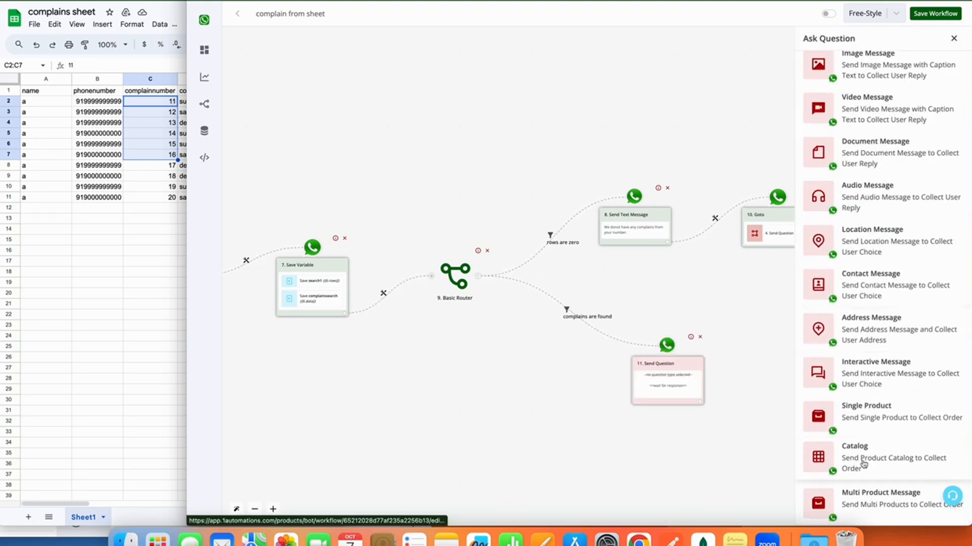
click(862, 377)
click(864, 155)
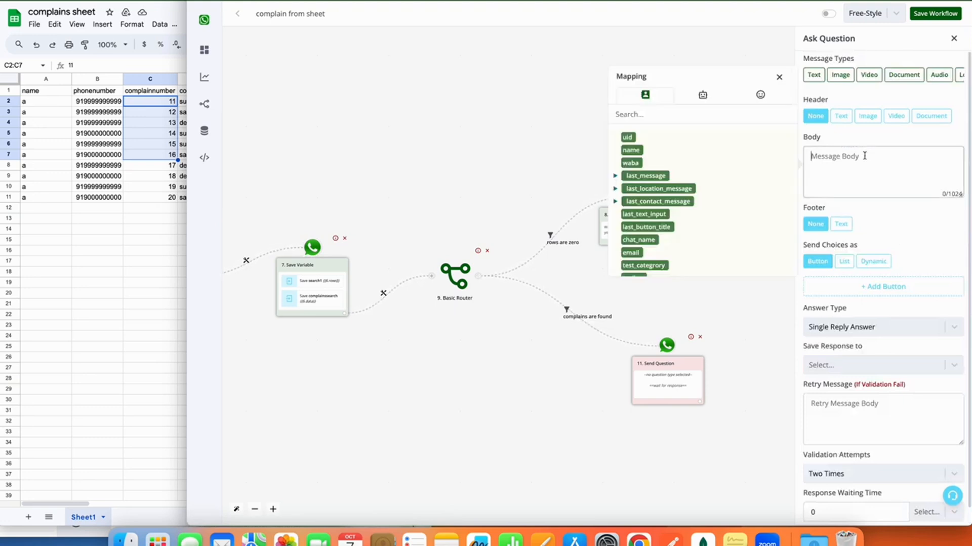
text(Kindly seelect a complain numbe)
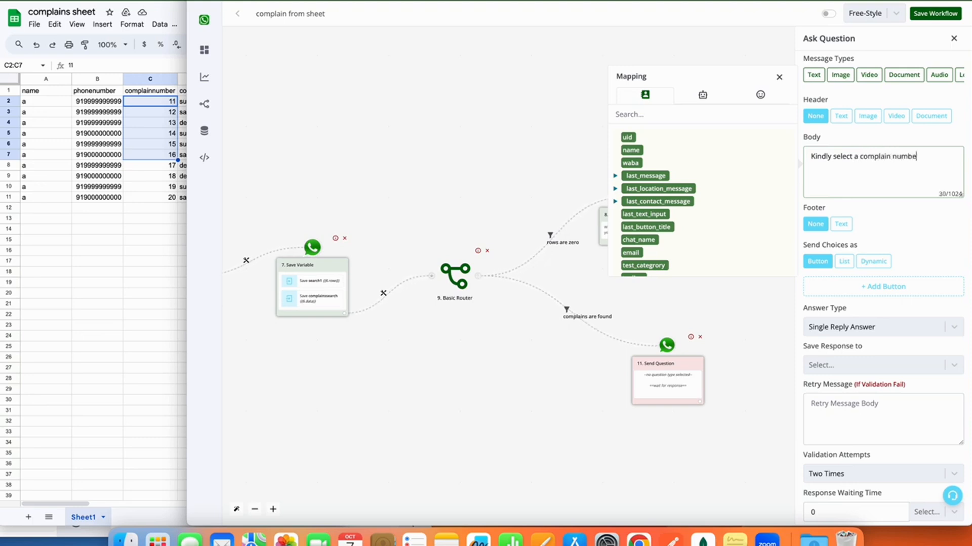
key(BackSpace)
text(s status)
- Make the question's choices dynamic, delivered as a list and sourced from the complainssearch field
scroll(901, 309, down, 1)
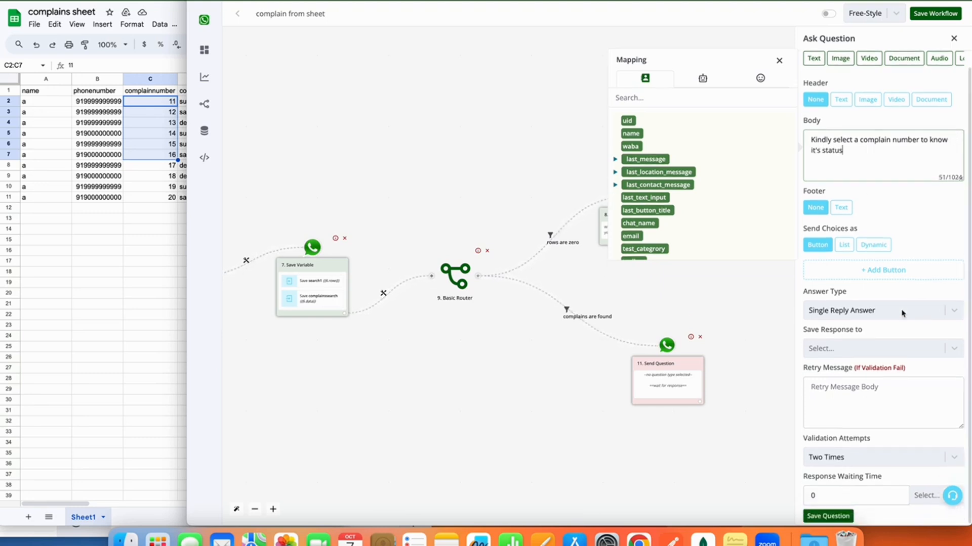
triple_click(833, 230)
click(882, 248)
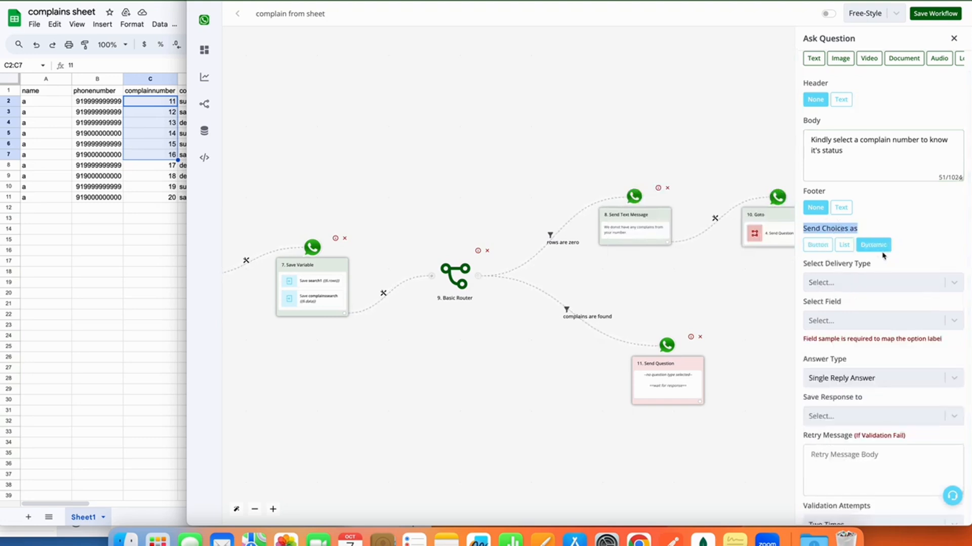
click(885, 281)
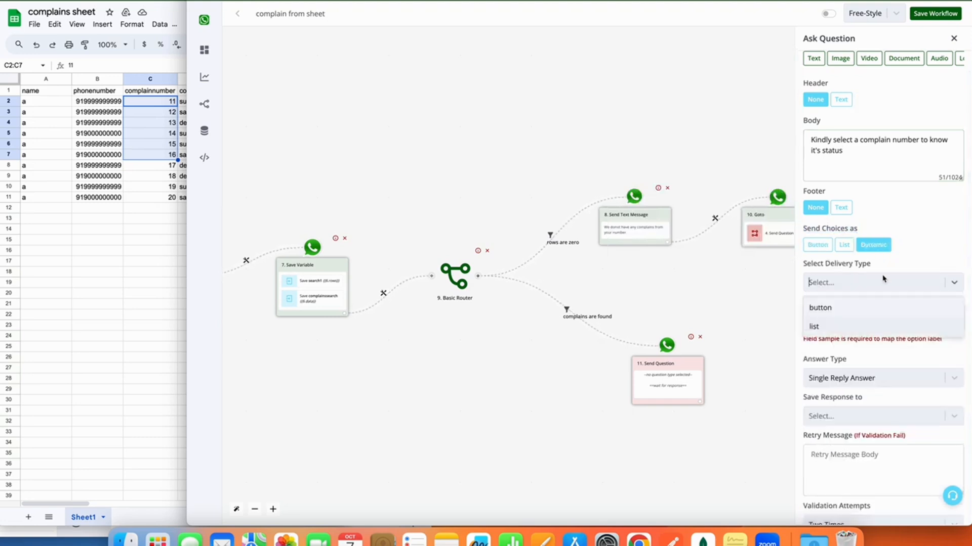
click(843, 327)
click(841, 320)
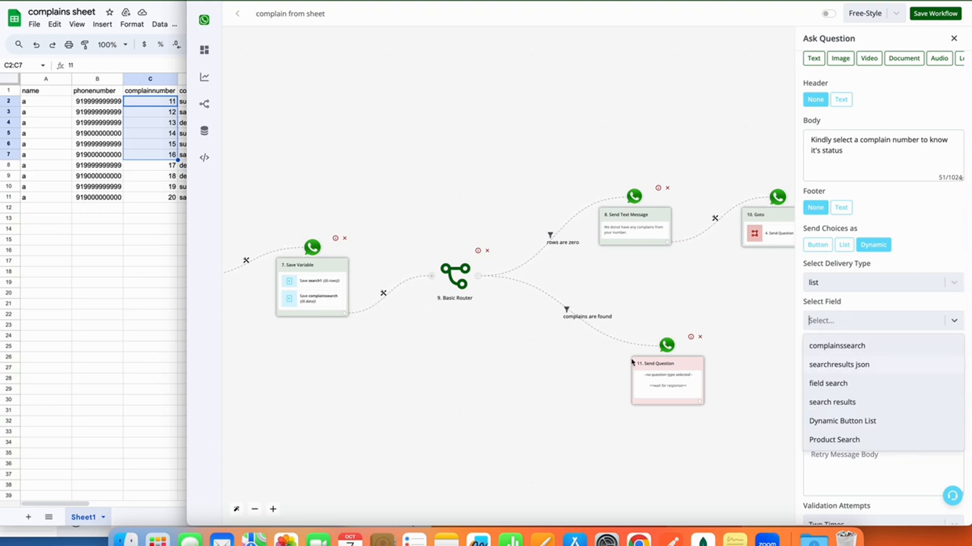
click(829, 349)
- Map the option title and value to {{item.complainnumber}} and the description to {{item.complaincategory}}, and save the question
scroll(831, 347, down, 3)
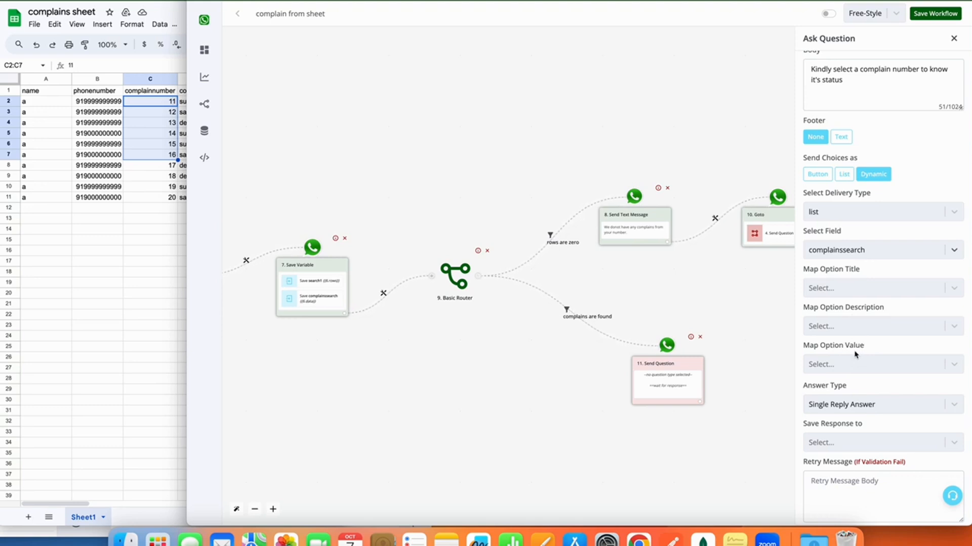
click(855, 289)
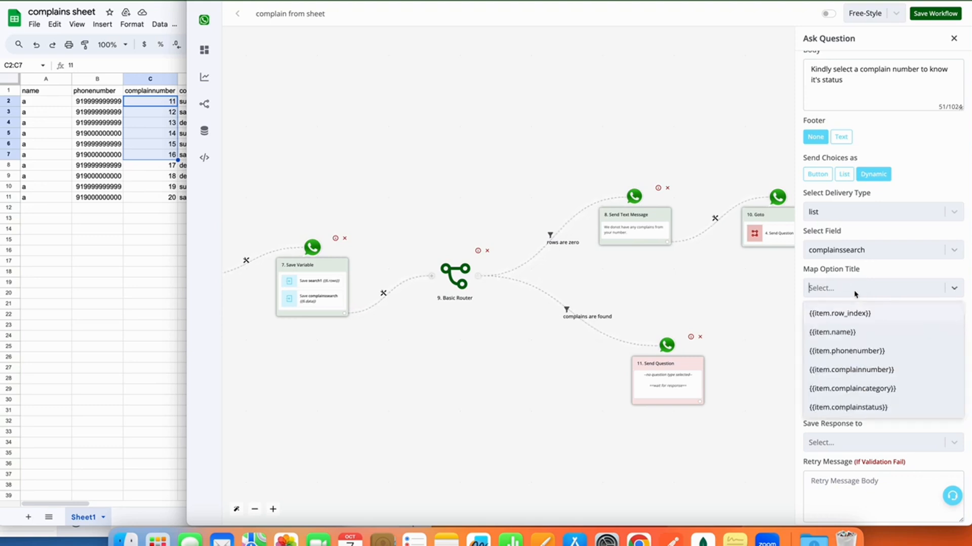
click(864, 373)
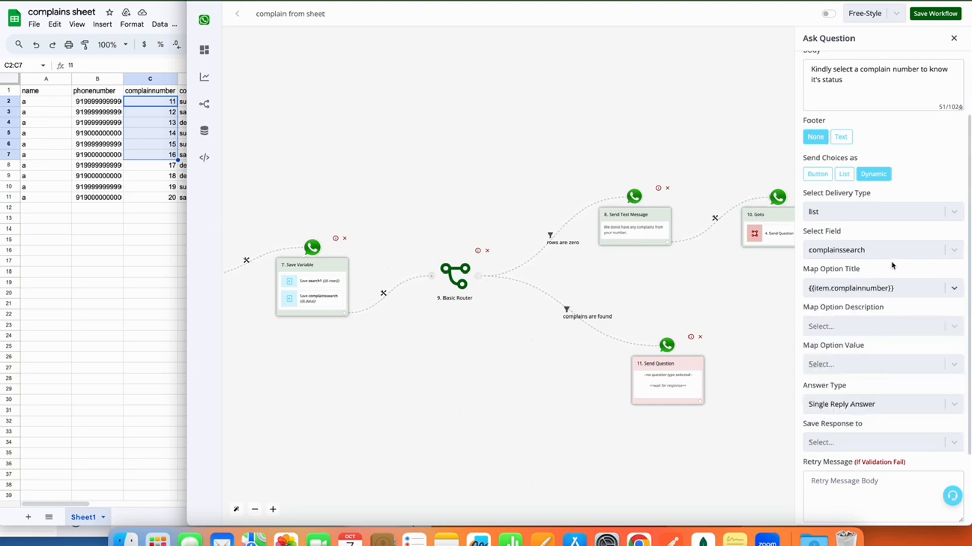
click(885, 324)
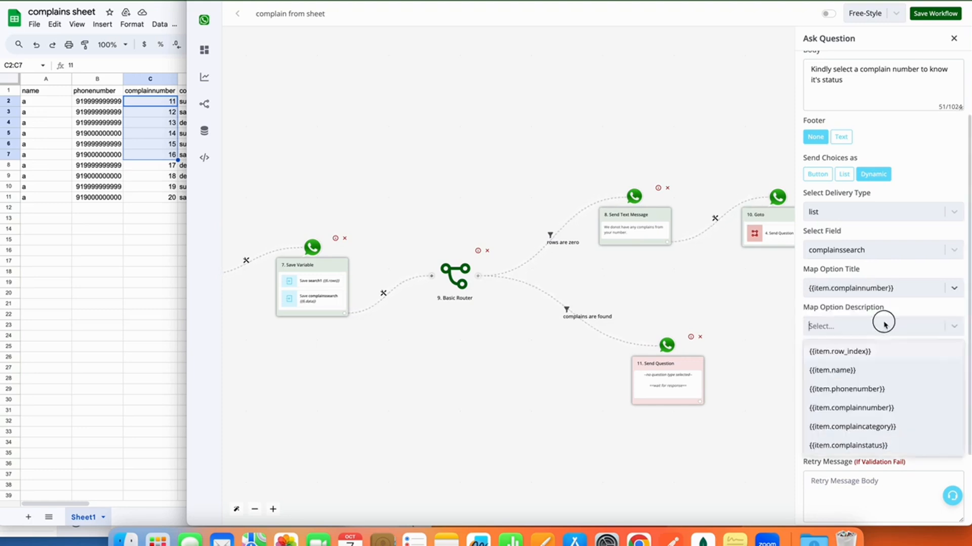
click(879, 426)
click(882, 369)
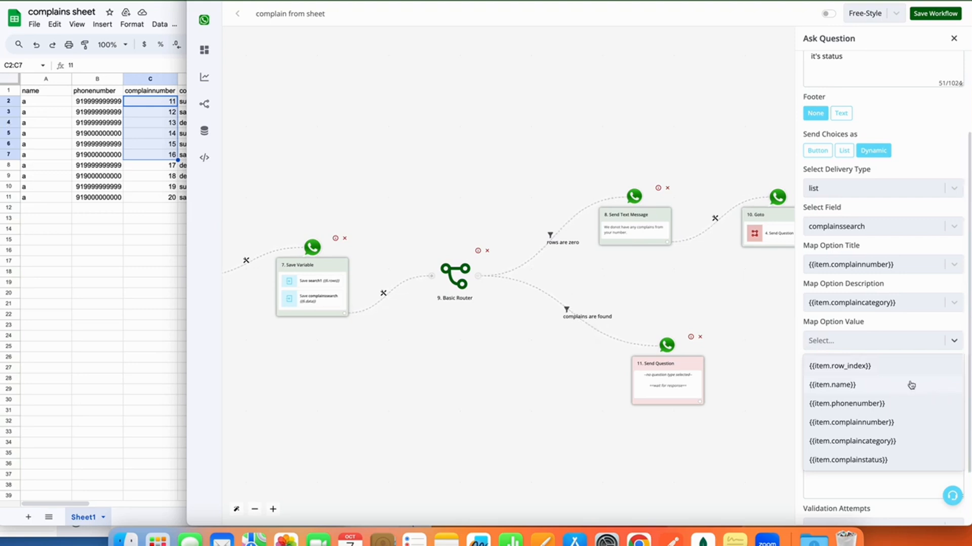
click(896, 430)
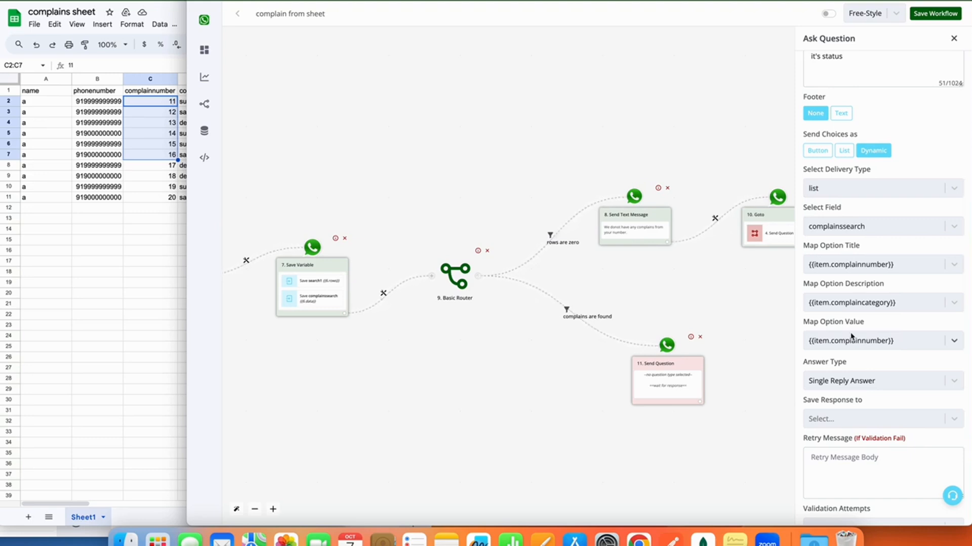
scroll(851, 336, down, 3)
click(850, 517)
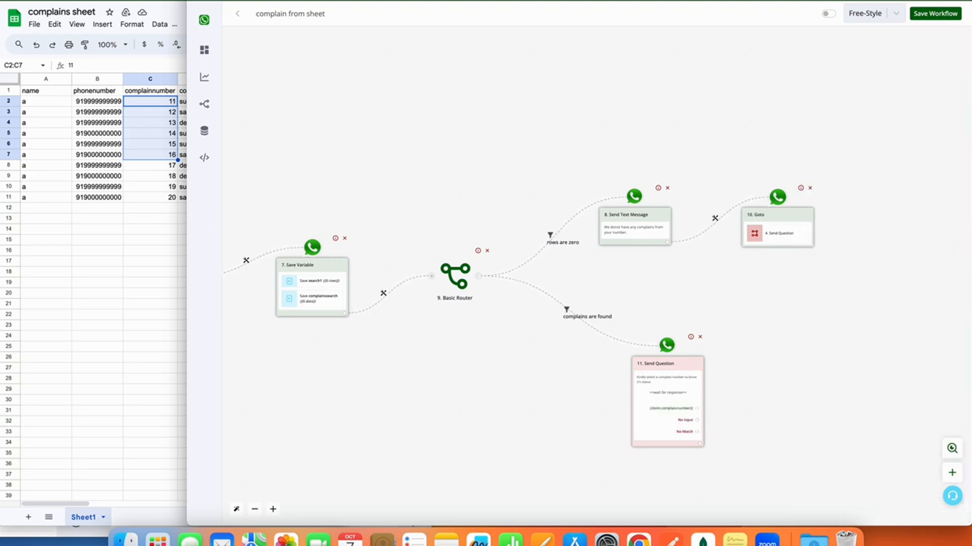
- Extend the flow from the complaint-selection question with a Google Sheet "Lookup Spreadsheet Rows" action
drag(702, 444, 785, 368)
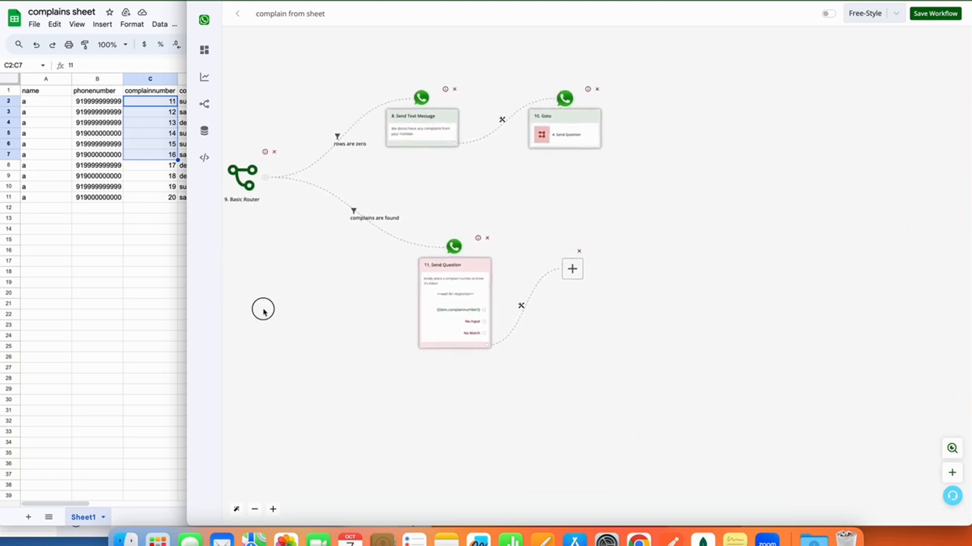
drag(257, 312, 509, 359)
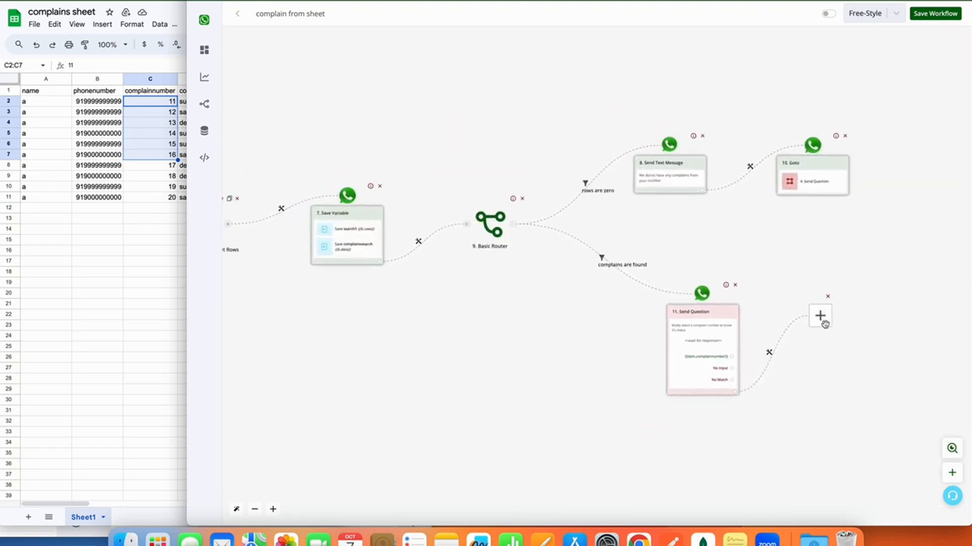
click(825, 322)
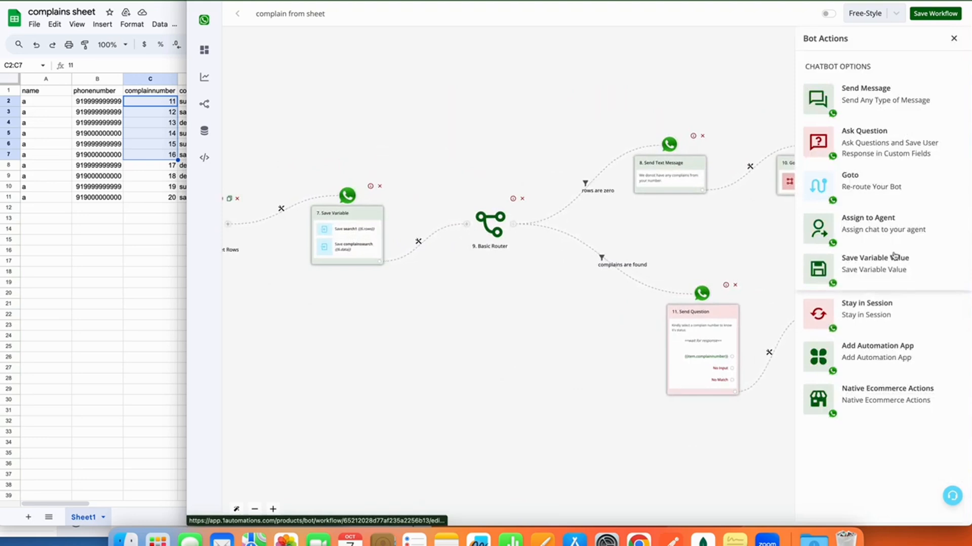
click(900, 362)
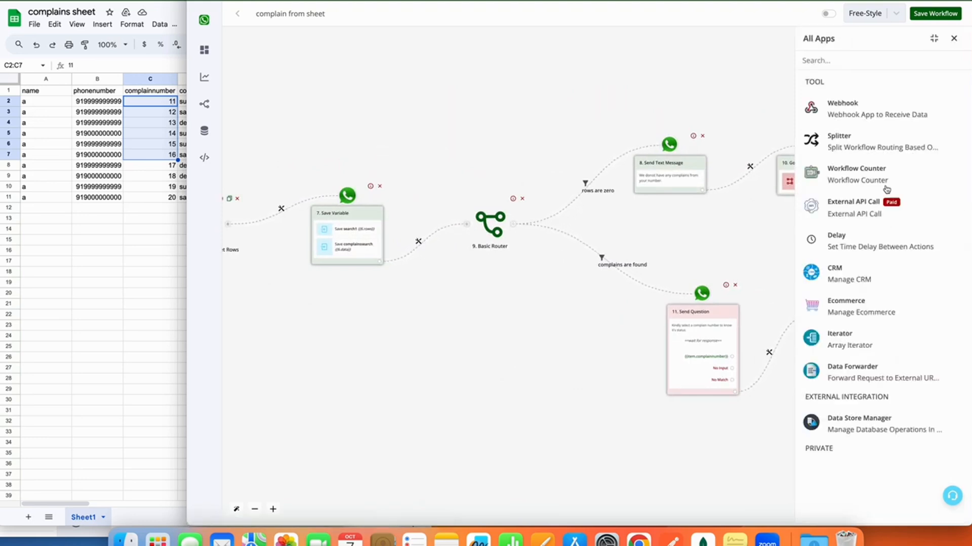
click(879, 66)
text(sheet)
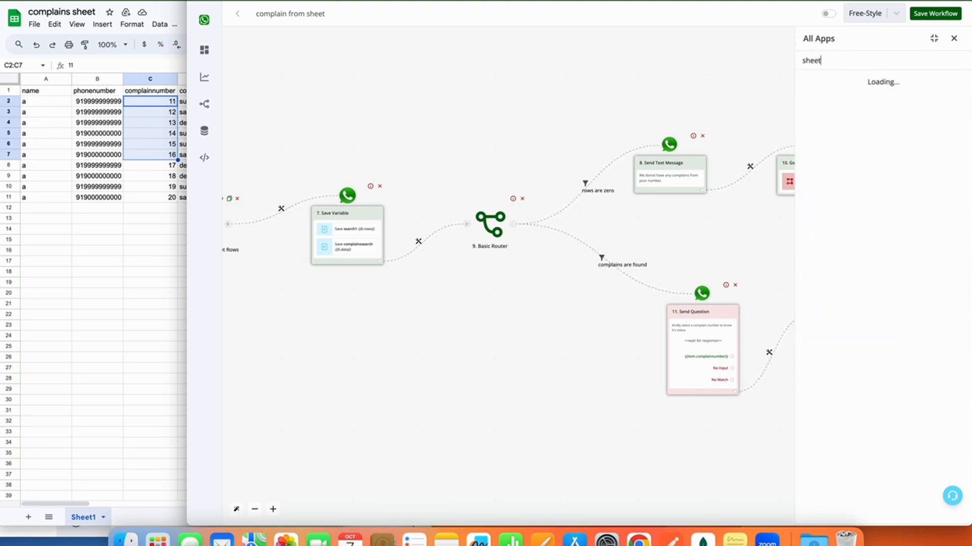
click(877, 101)
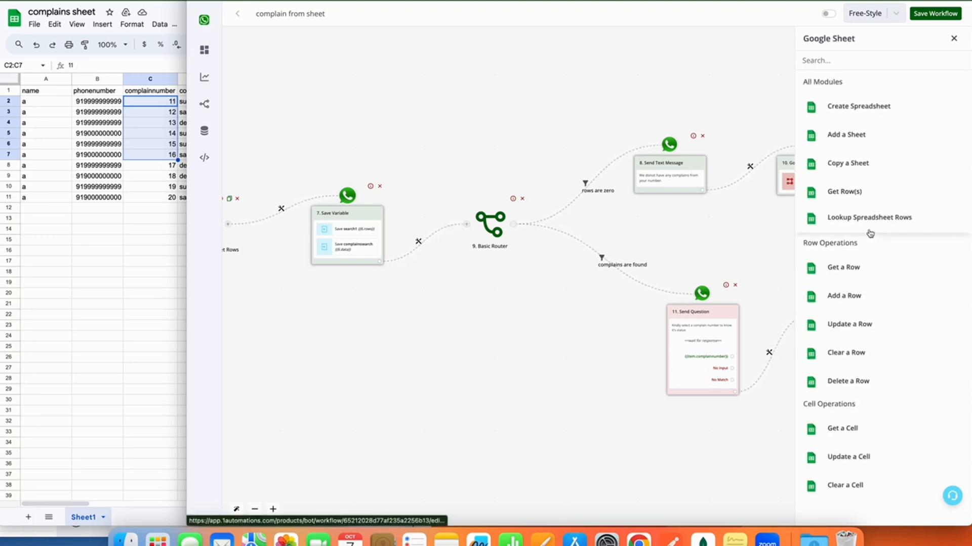
click(870, 232)
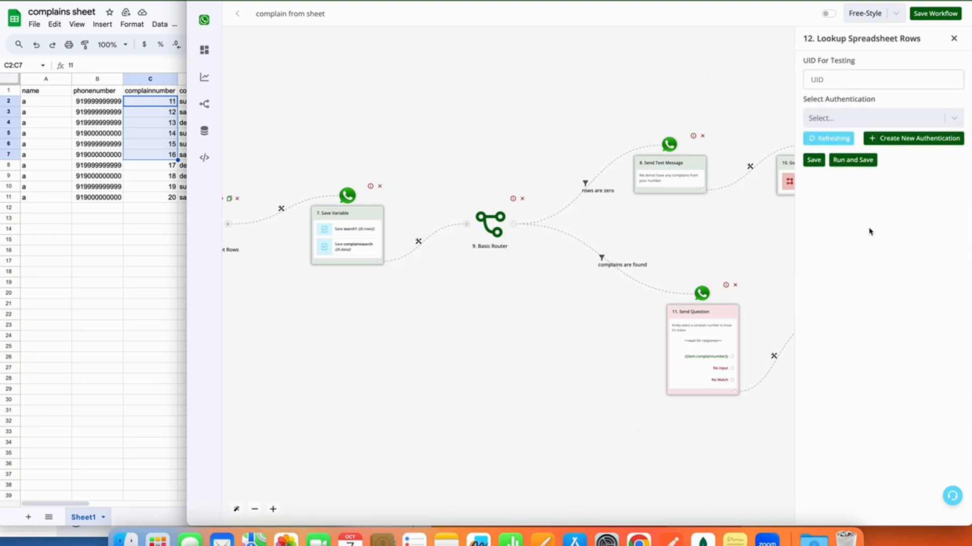
- Set the lookup's authentication to wainbox and its spreadsheet to "complains sheet"
click(954, 118)
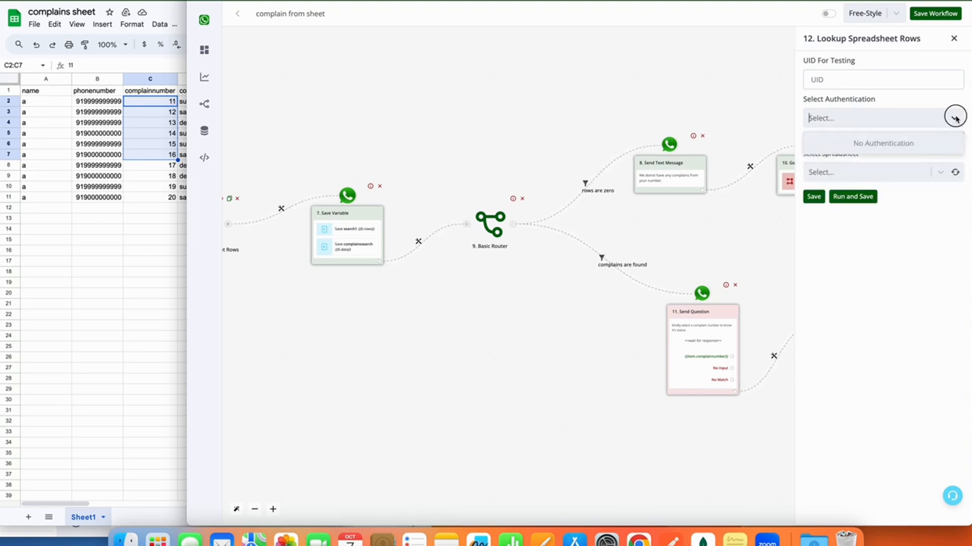
click(954, 118)
click(883, 162)
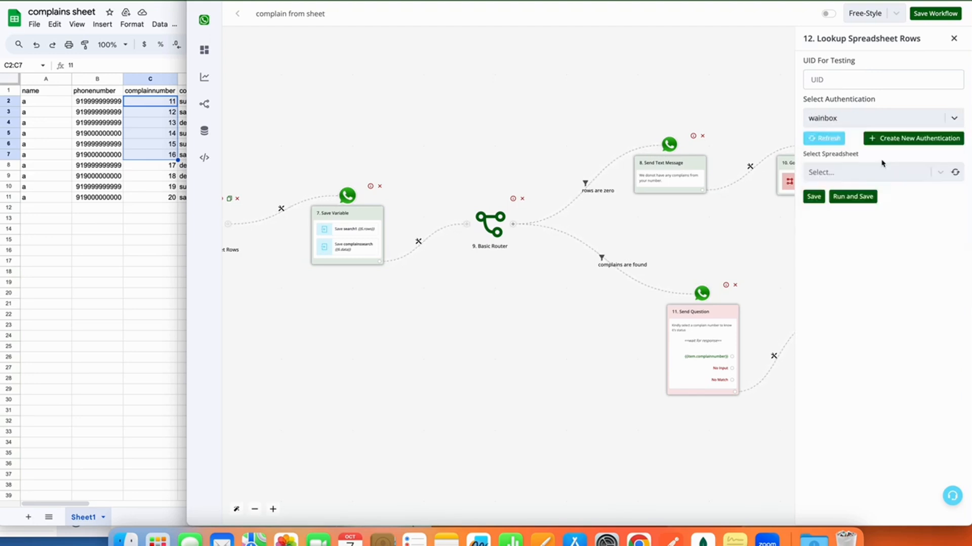
click(957, 173)
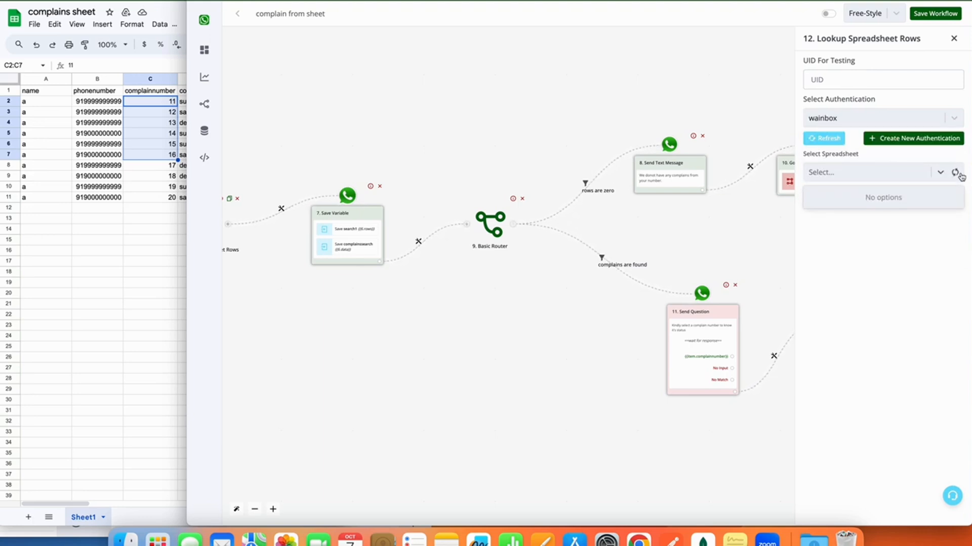
click(895, 203)
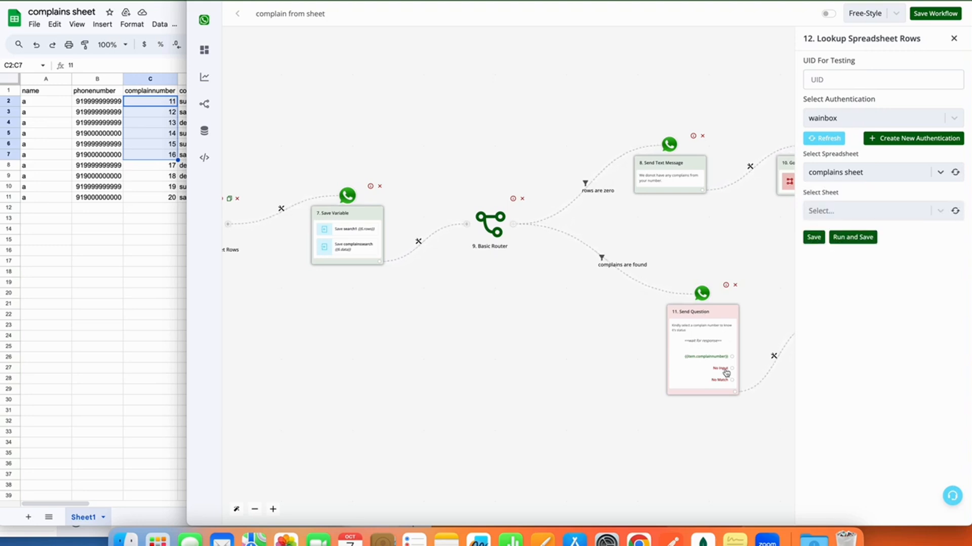
- Choose Sheet1 of the complains sheet as the sheet for the Lookup Spreadsheet Rows action
click(954, 213)
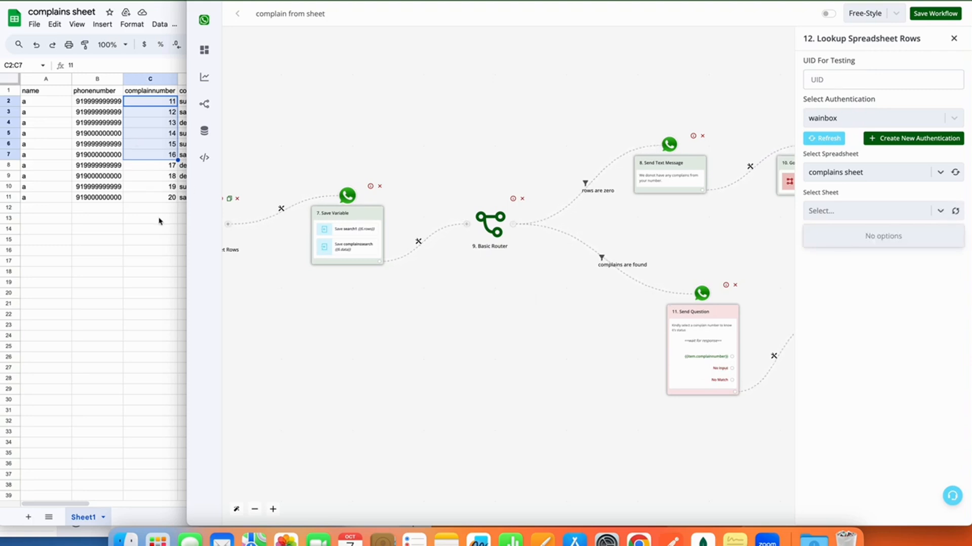
click(170, 257)
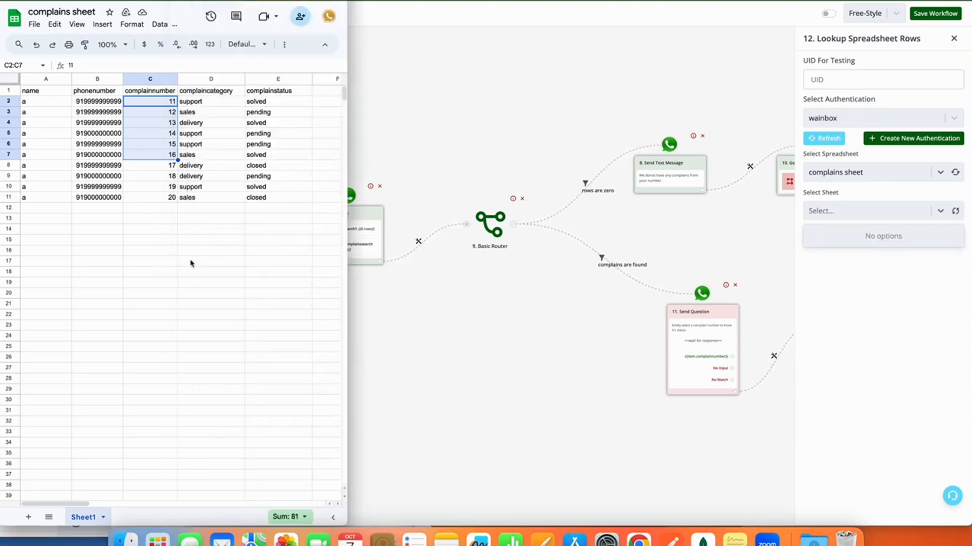
drag(181, 262, 141, 264)
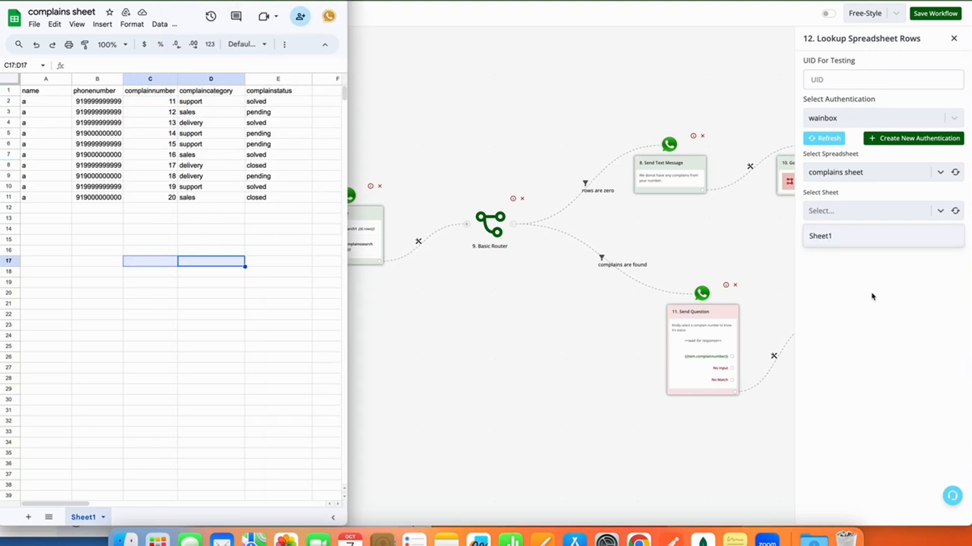
click(867, 245)
click(865, 239)
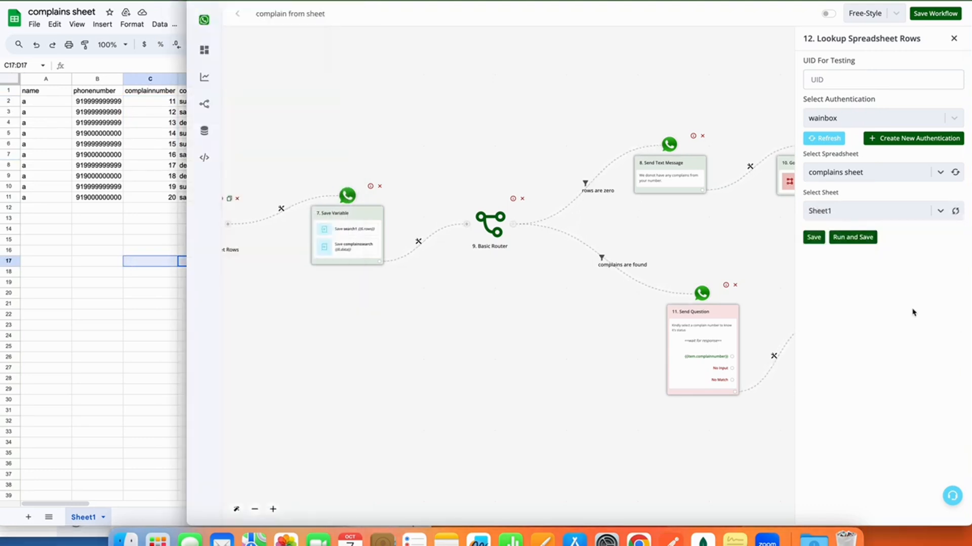
- Set the lookup to search column C with the condition Equal to (Number) against the mapped value {{last_button_title}}
click(918, 251)
text(C)
click(886, 287)
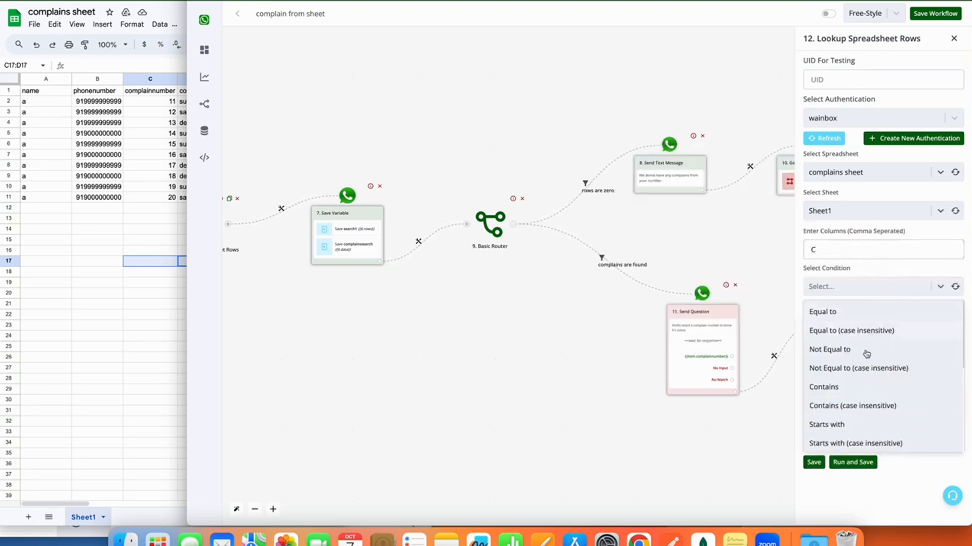
scroll(859, 405, down, 3)
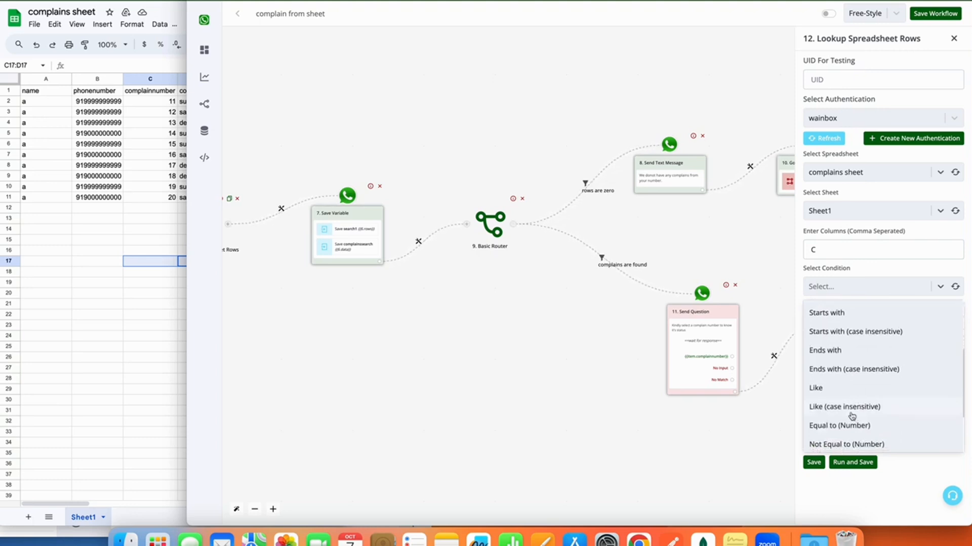
scroll(855, 419, down, 1)
click(847, 405)
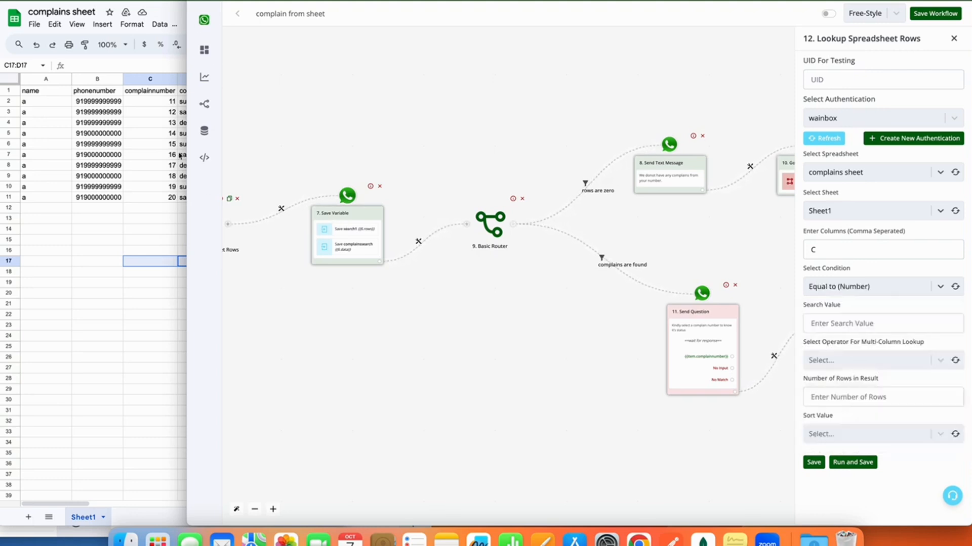
click(872, 326)
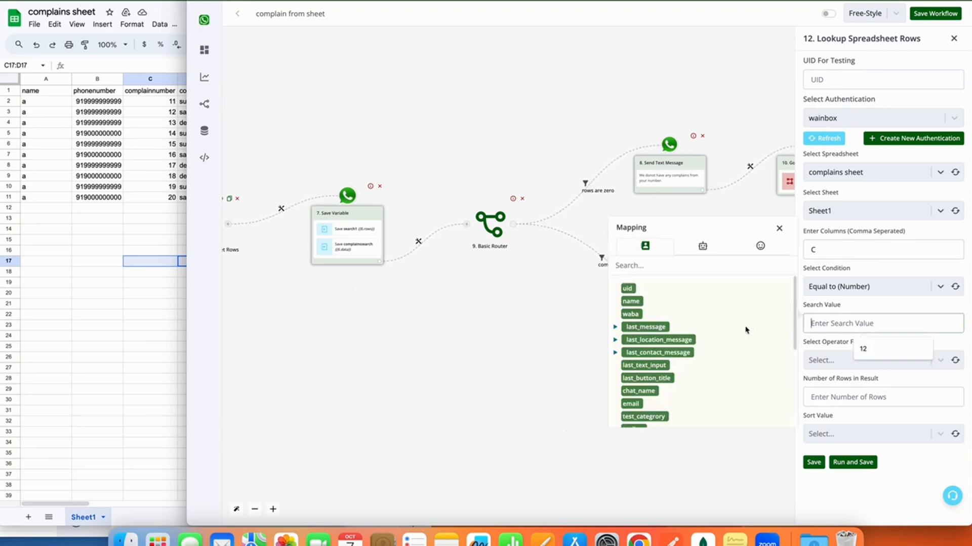
click(647, 378)
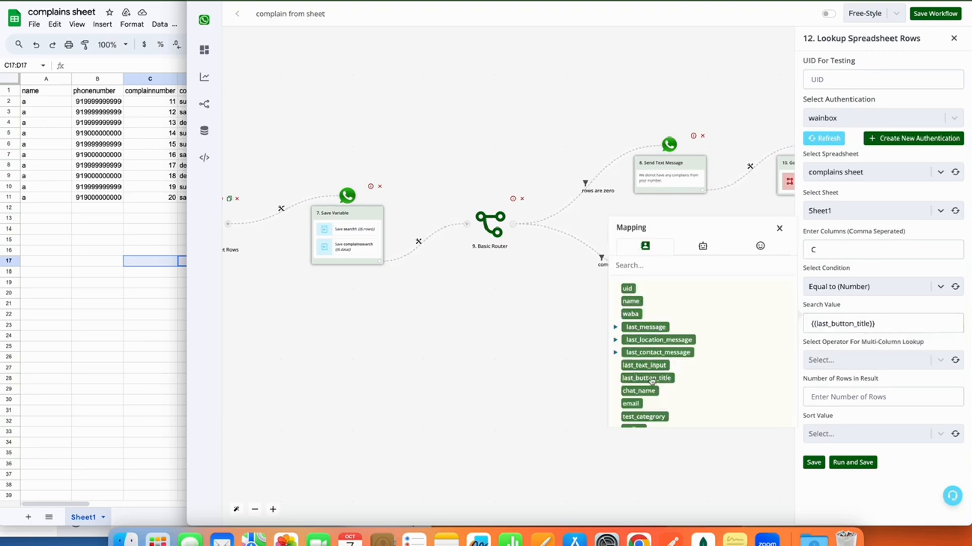
click(779, 228)
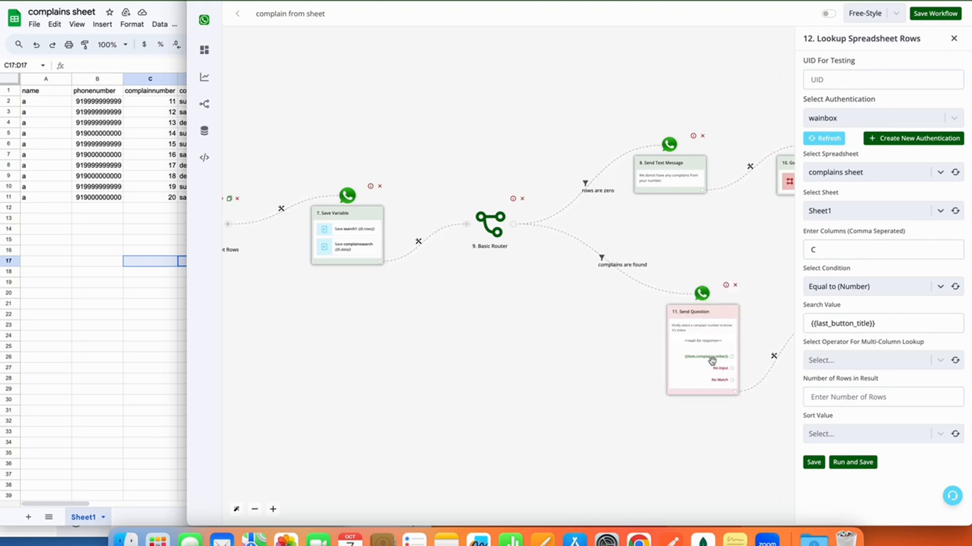
- Set the lookup's multi-column operator to AND, the number of result rows to 1, and the sort value to Bottom
click(866, 361)
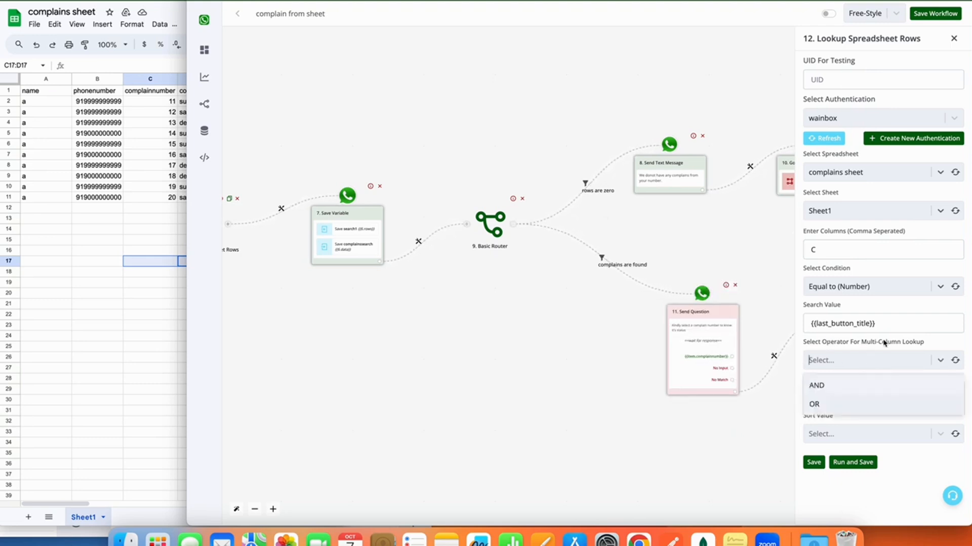
click(832, 390)
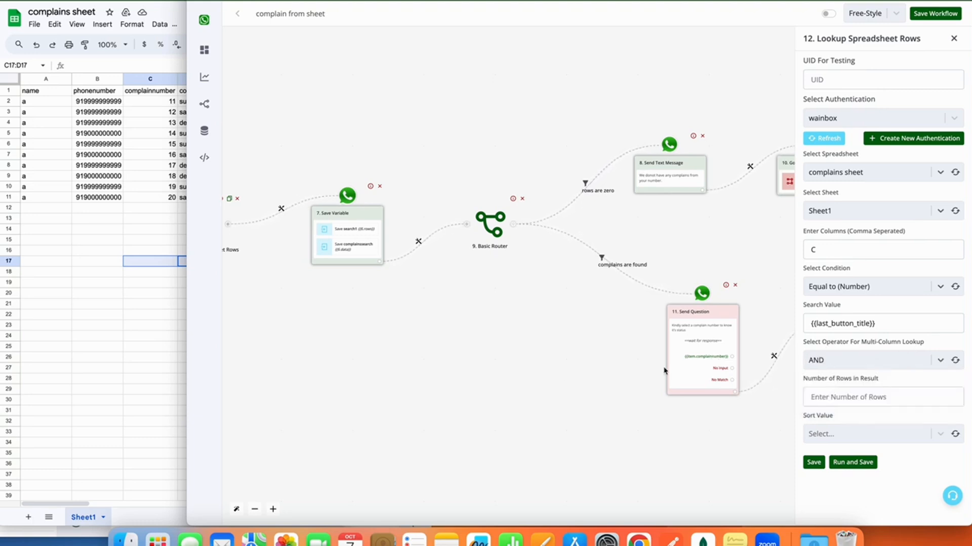
click(922, 399)
text(1)
click(908, 434)
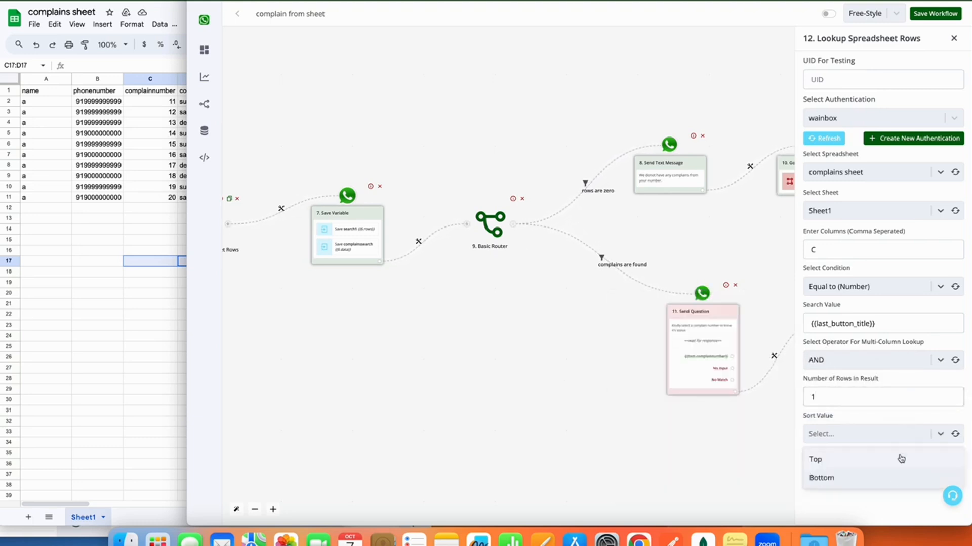
click(891, 478)
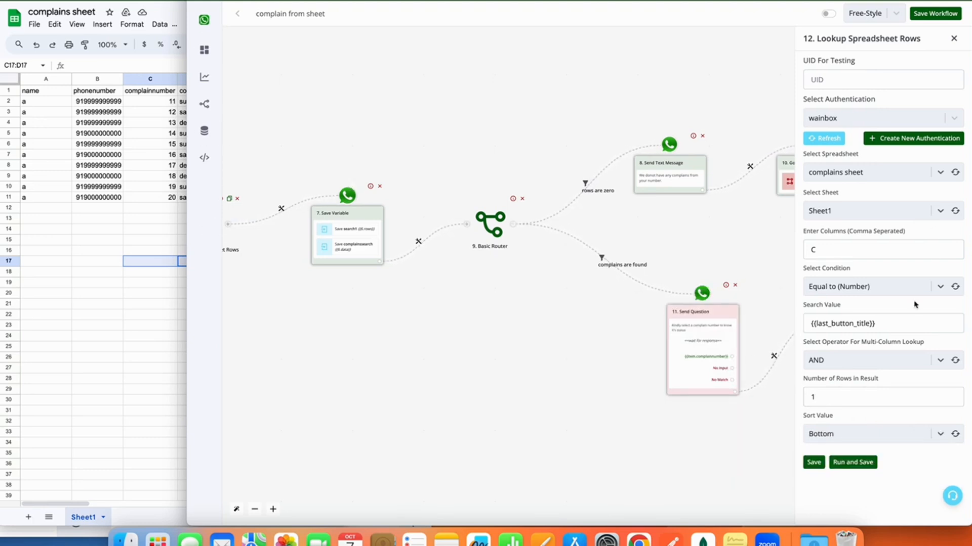
- Replace the lookup's search value with the test complaint number 12, and run and save the action
click(916, 319)
key(ctrl+a)
key(BackSpace)
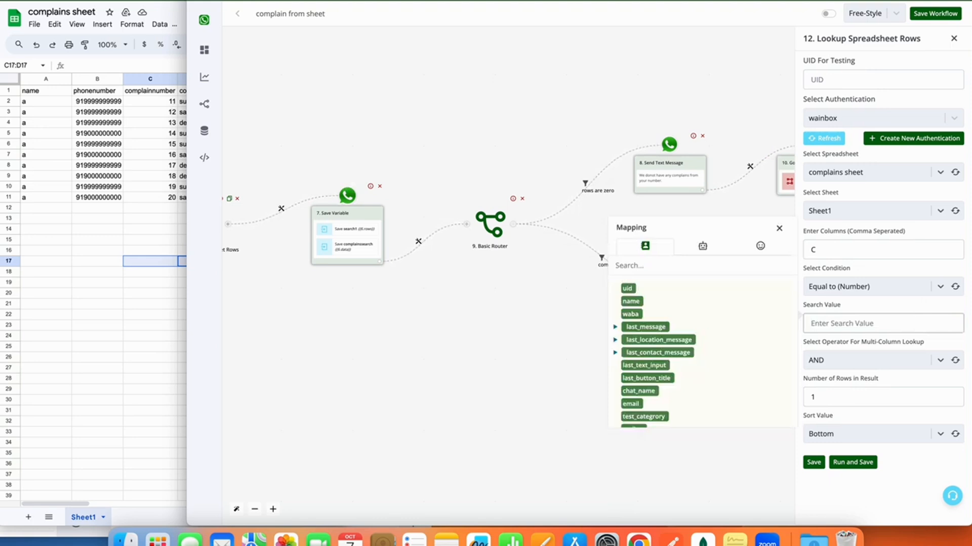
text(12)
double_click(809, 324)
click(867, 463)
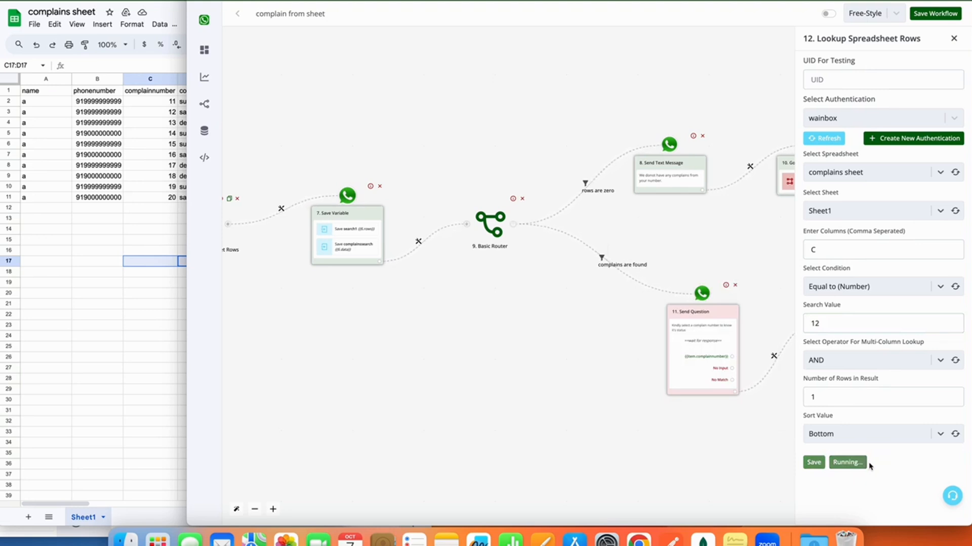
drag(621, 440, 588, 441)
drag(646, 444, 486, 445)
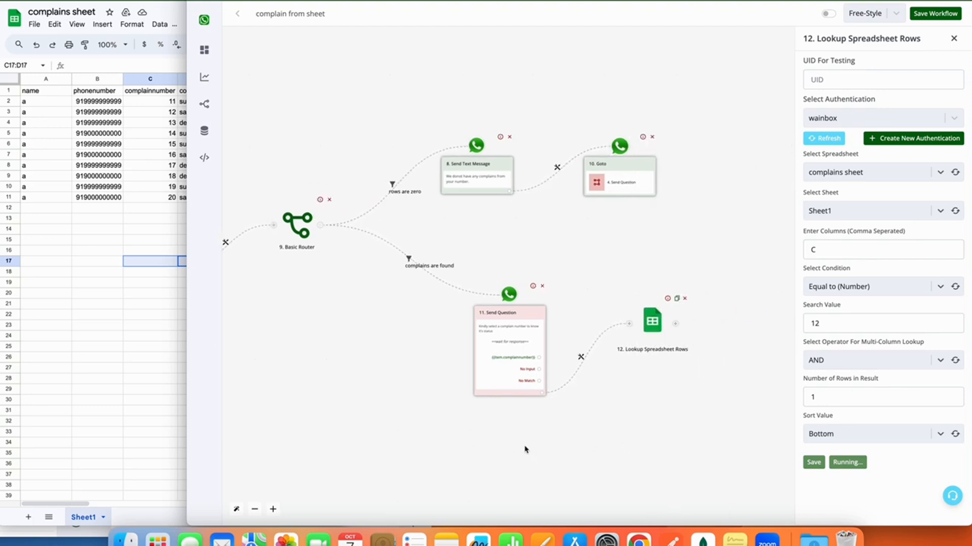
drag(653, 422, 588, 422)
- Examine the lookup's captured run output, expanding the response down to its first data row
click(911, 462)
click(610, 414)
click(616, 440)
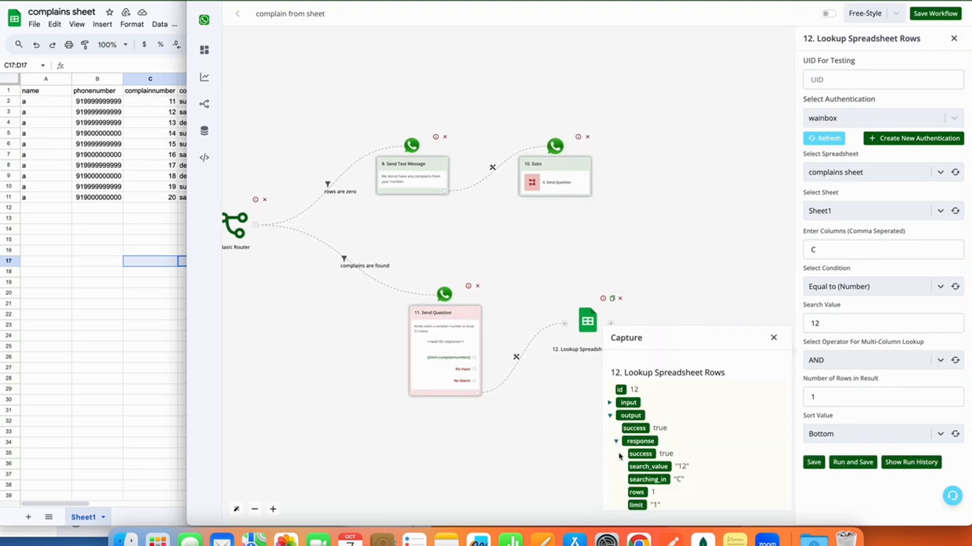
scroll(680, 485, down, 1)
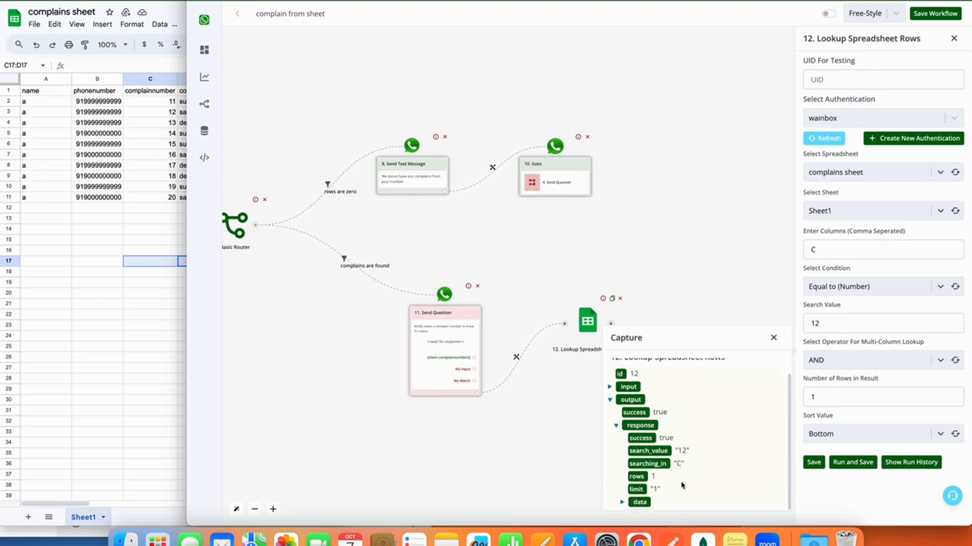
click(622, 502)
click(629, 504)
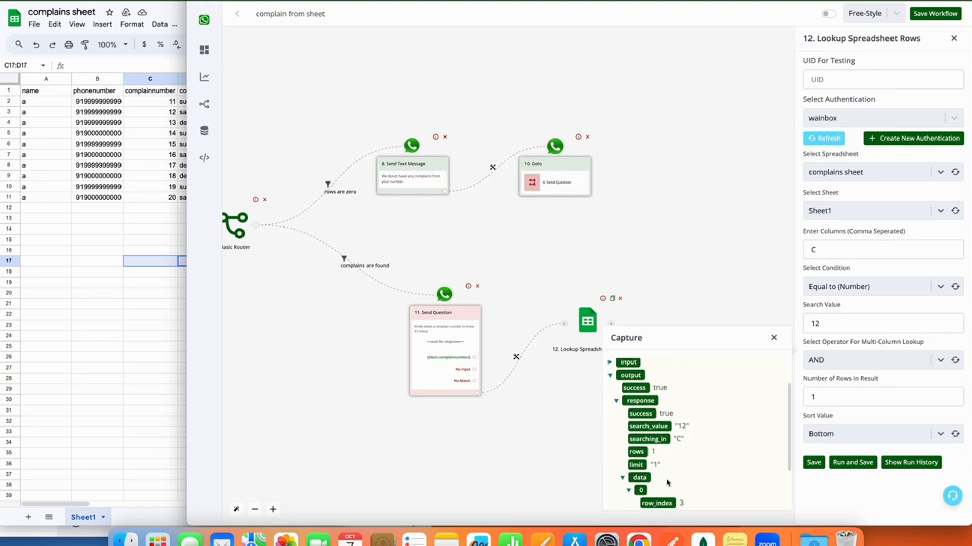
scroll(667, 482, down, 3)
click(774, 338)
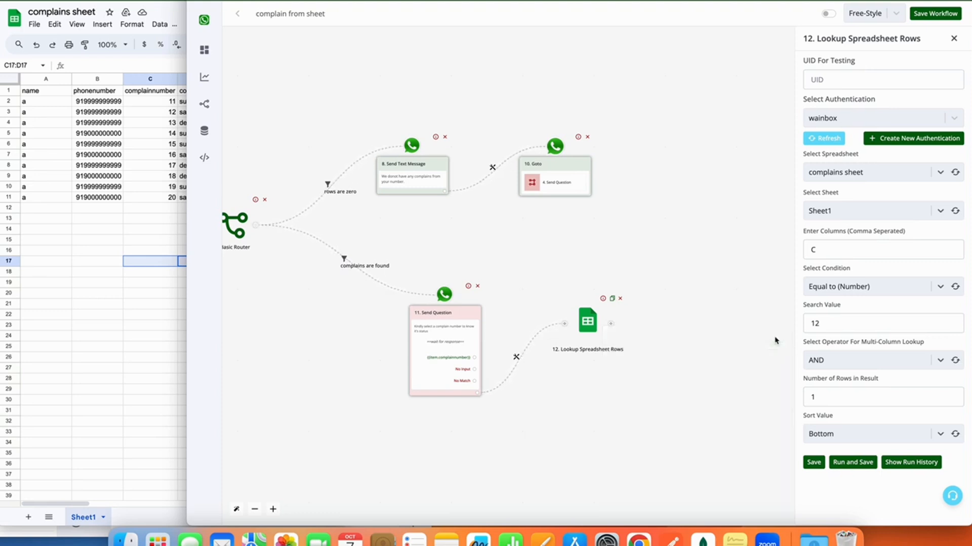
- Replace the lookup's test search value with {{last_button_title}} and save the action
click(833, 324)
double_click(834, 324)
key(BackSpace)
click(652, 378)
double_click(829, 322)
triple_click(828, 321)
click(813, 462)
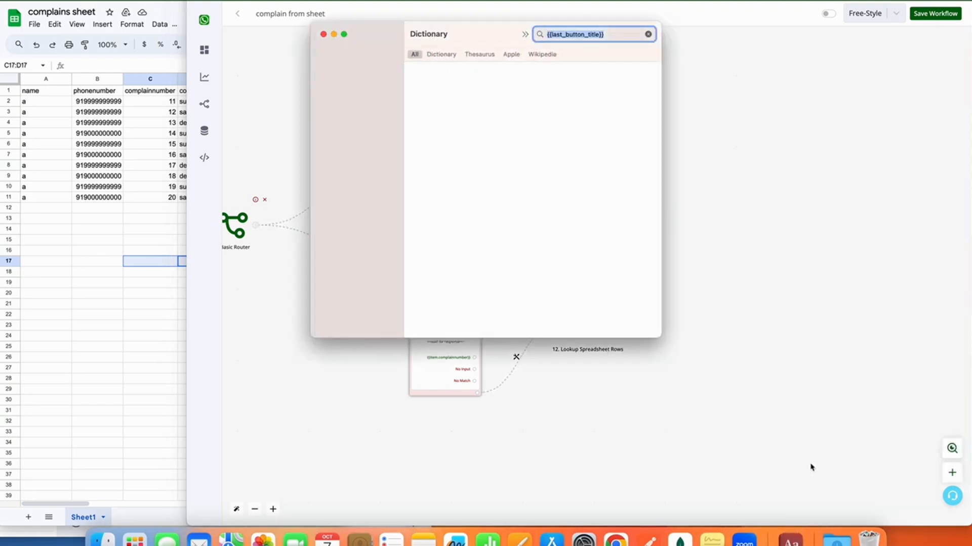
click(324, 34)
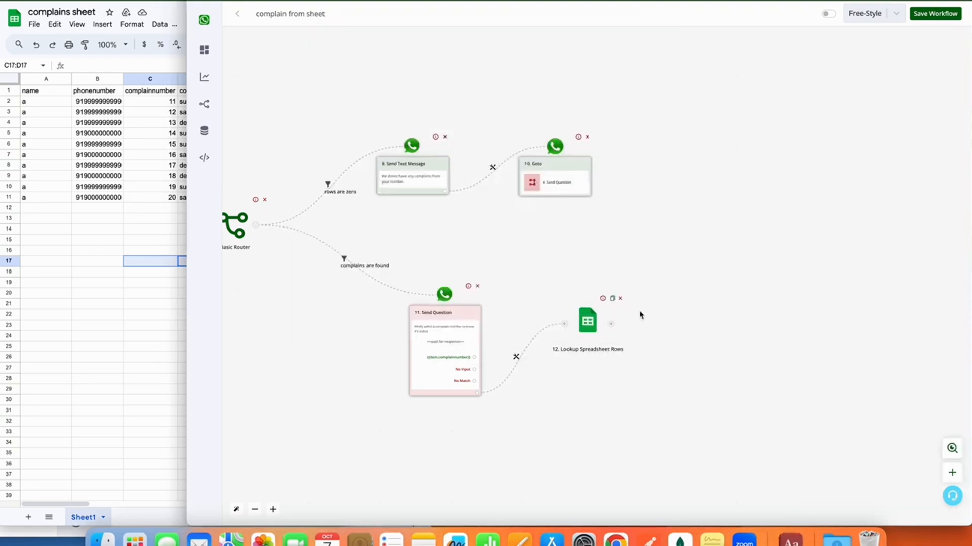
click(585, 318)
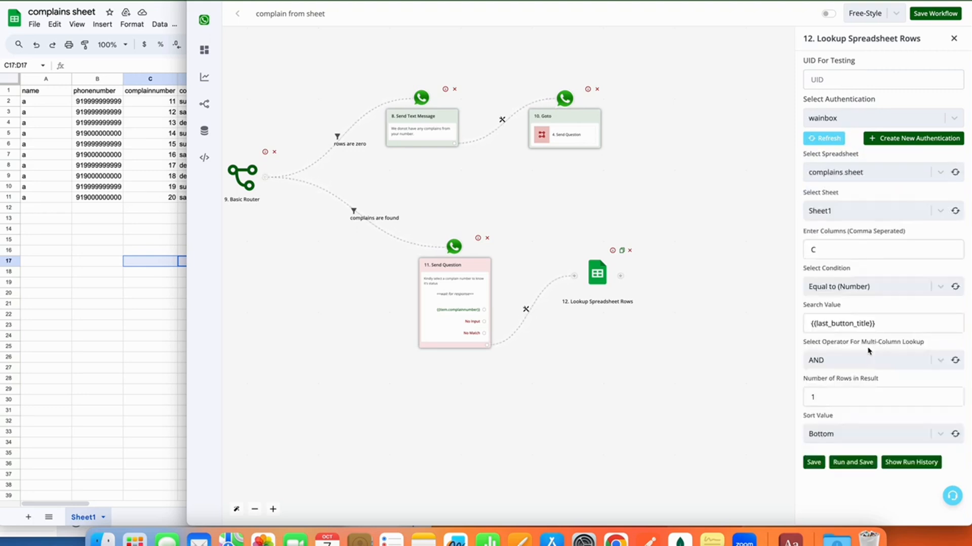
click(821, 459)
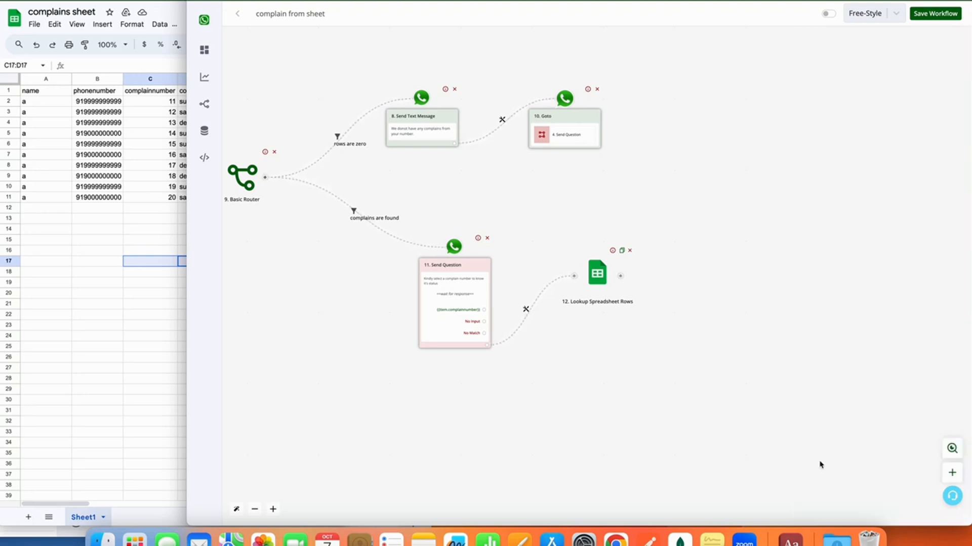
- Extend the flow from the complaint lookup with a Save Variable action that stores into the search2 bot field
click(620, 276)
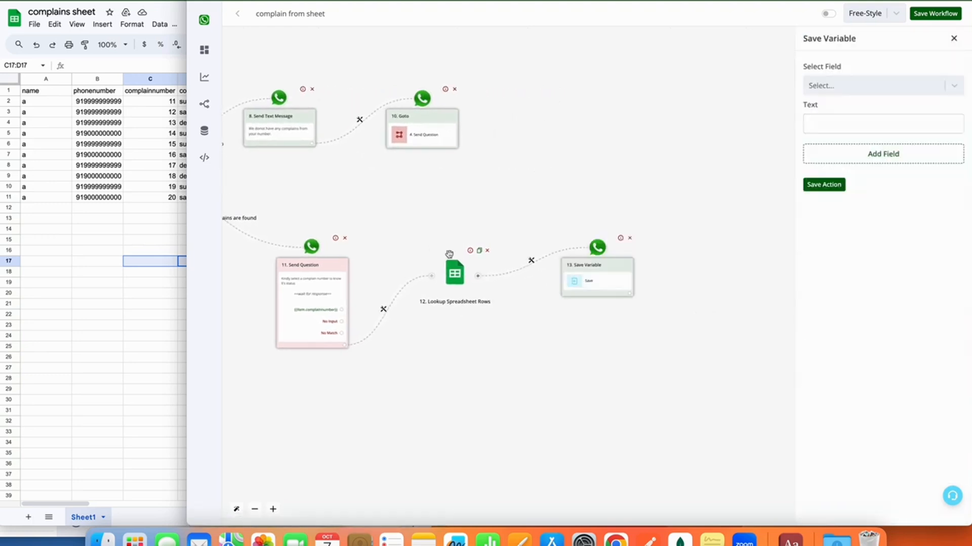
click(885, 88)
scroll(886, 187, down, 3)
scroll(886, 186, down, 5)
scroll(886, 187, down, 2)
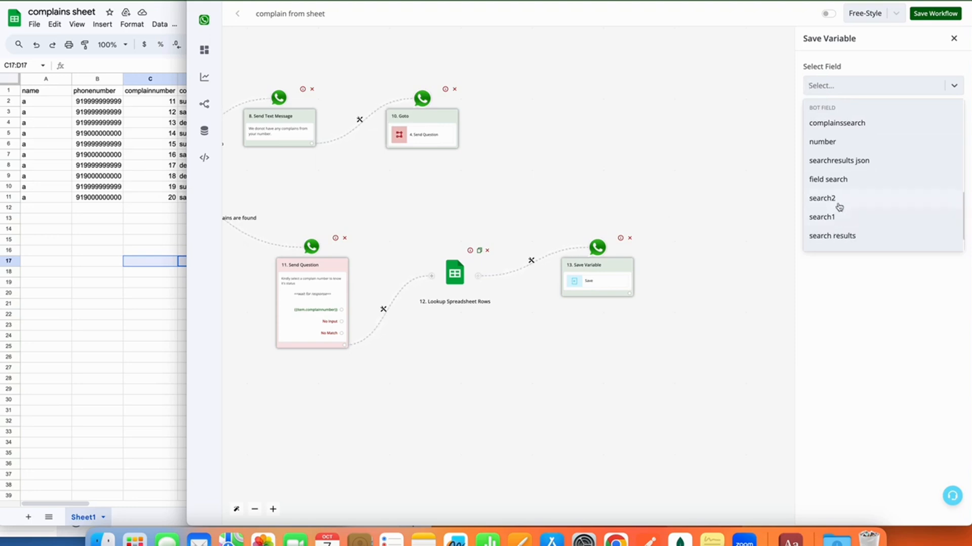
click(838, 201)
- Map the search2 value to the lookup's {{12.data[0].complainstatus}} and save the variable action
click(859, 125)
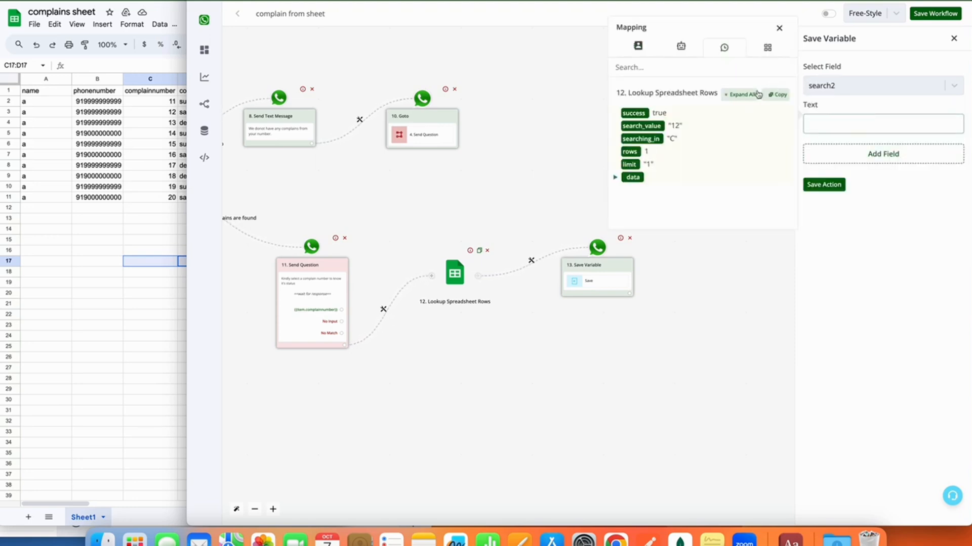
click(751, 95)
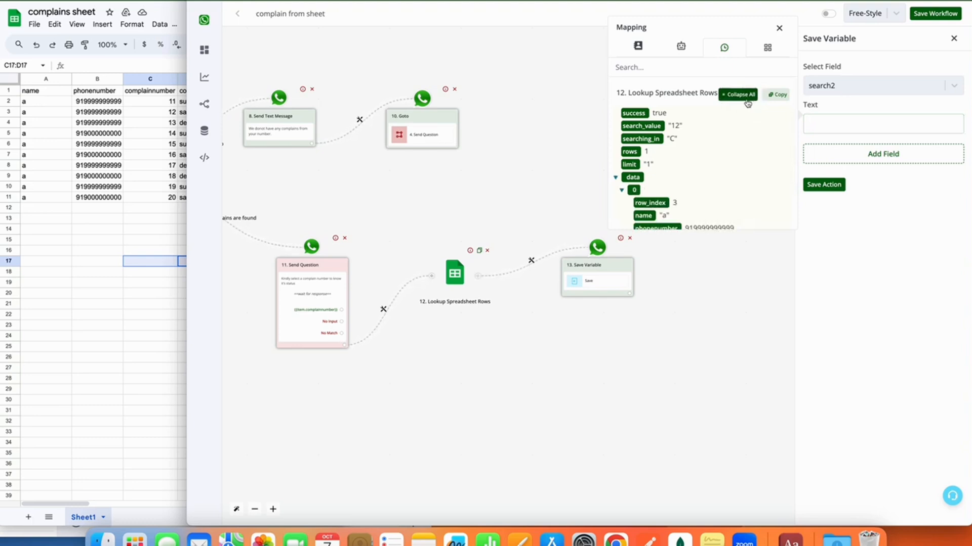
scroll(691, 170, down, 2)
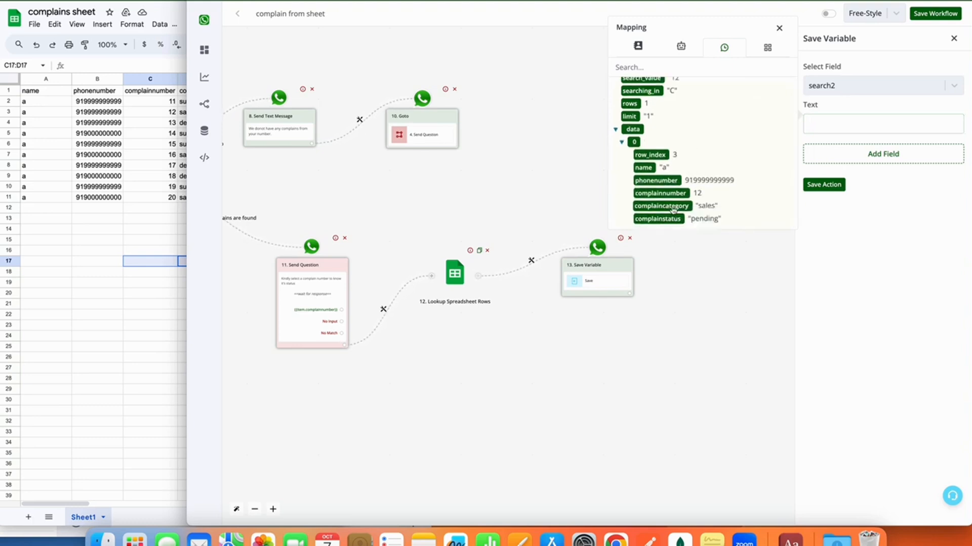
click(657, 220)
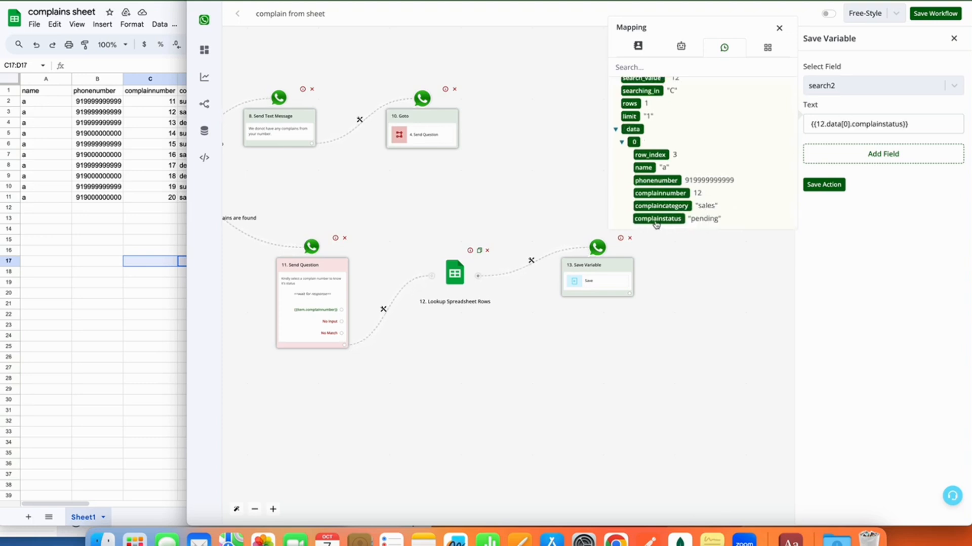
click(823, 185)
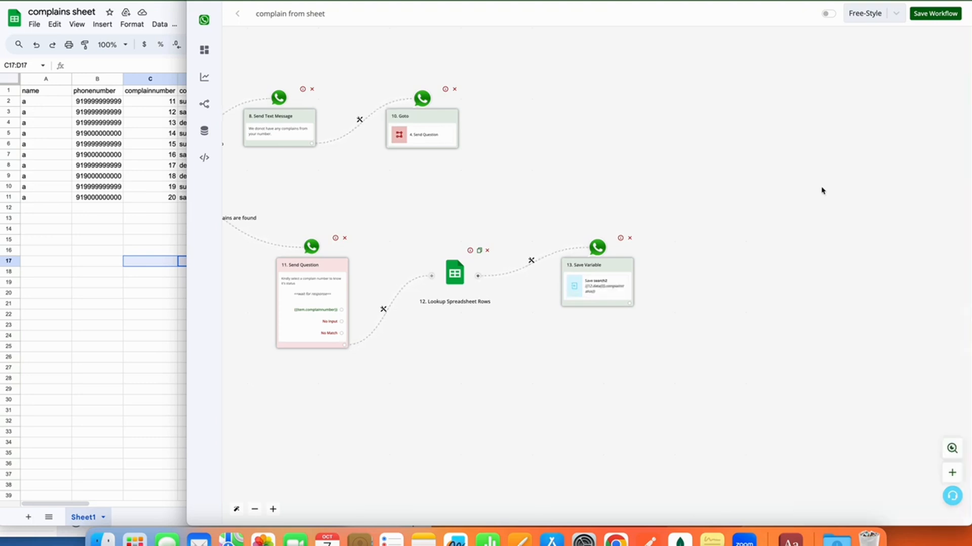
- Extend the flow from the search2 Save Variable action with a text-type Send Message action
click(630, 304)
click(578, 271)
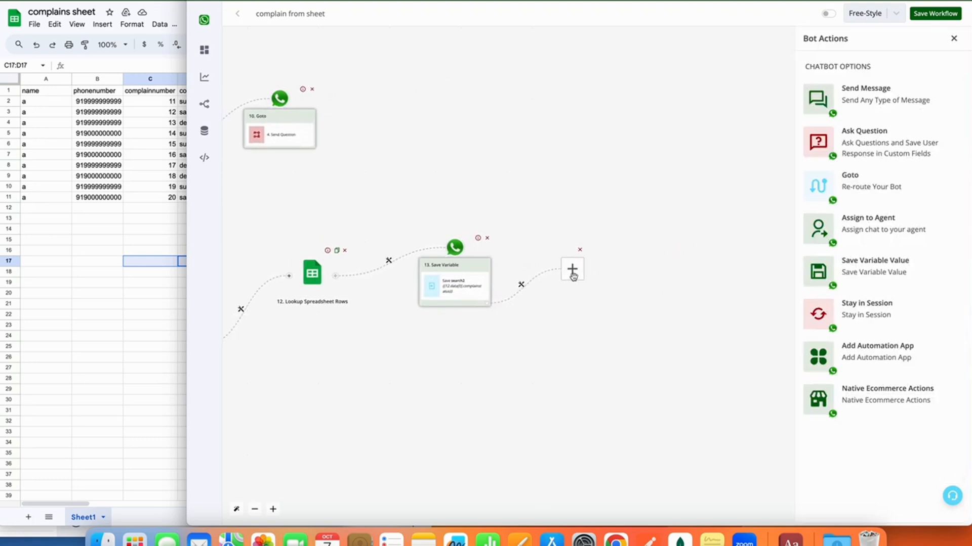
click(906, 105)
click(879, 81)
- Set the message text to "Your complaint status is {{BTF.search2}}", mapping the search2 bot field, and save the message
click(864, 127)
text(Your complaint status is)
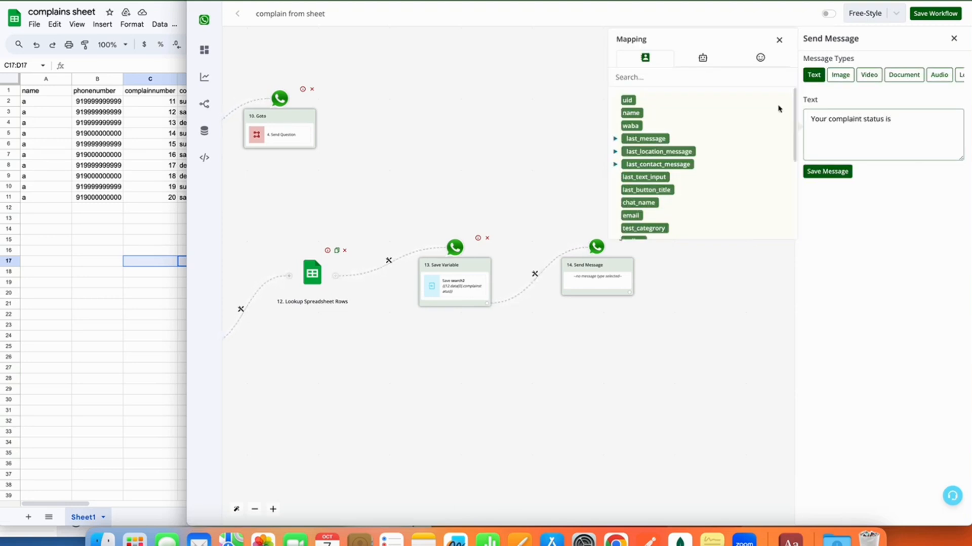
click(711, 60)
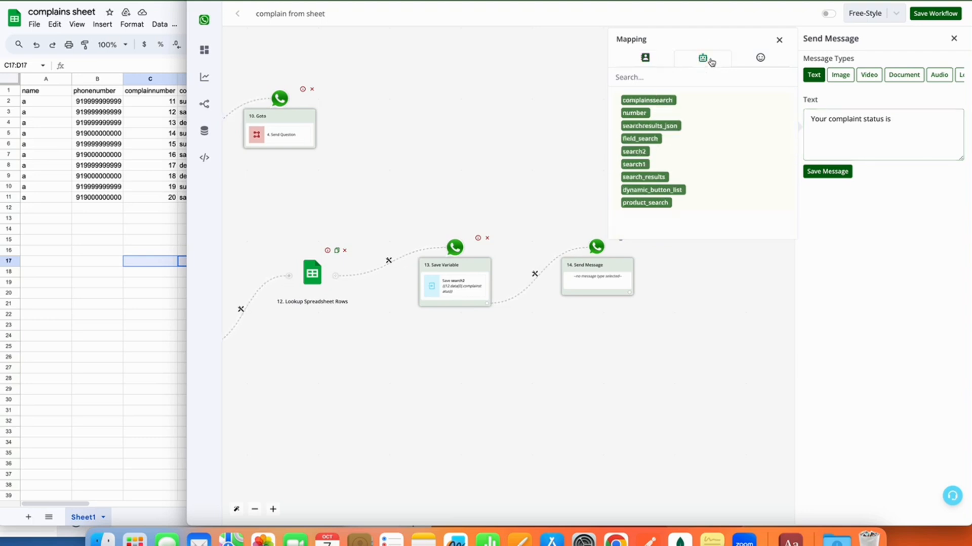
drag(643, 156, 865, 112)
drag(955, 115, 889, 122)
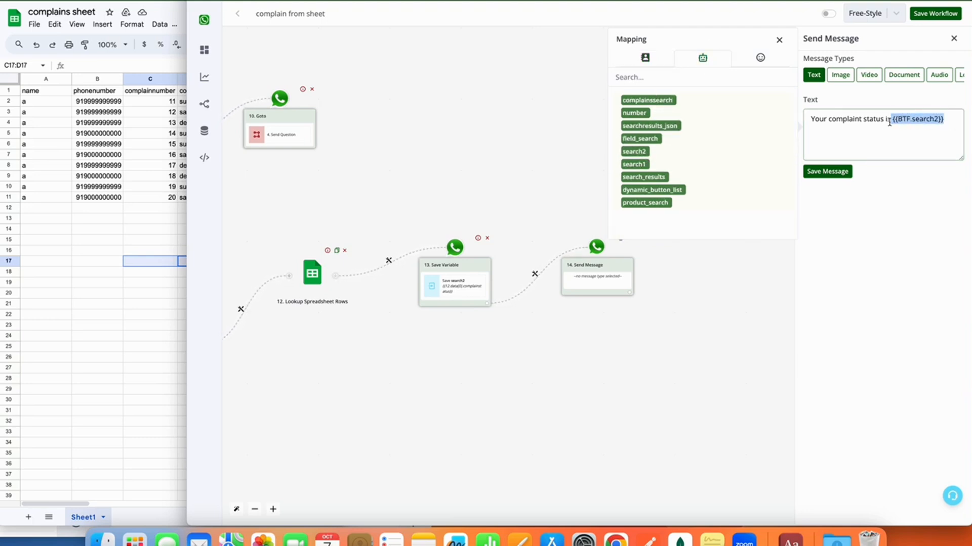
click(831, 173)
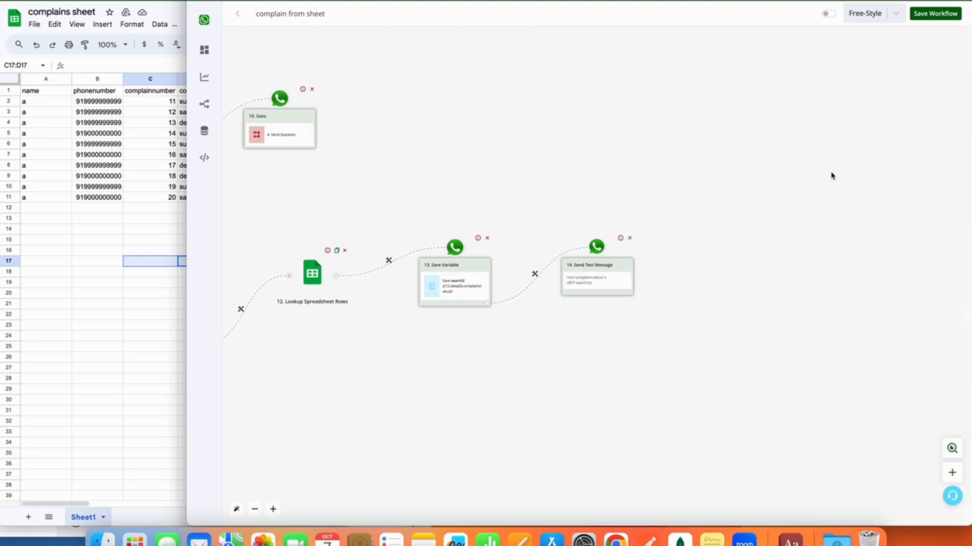
- Review the complaint flow across its Hot Keywords trigger, billing number questions, lookups, router branches and final status message
drag(444, 380, 842, 381)
drag(436, 353, 733, 406)
drag(514, 351, 711, 353)
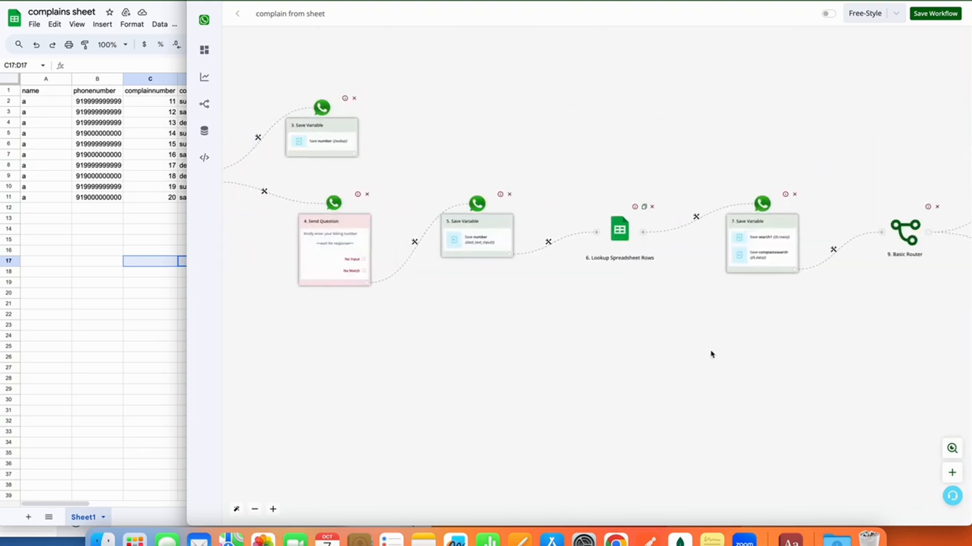
drag(573, 340, 716, 362)
drag(794, 337, 430, 355)
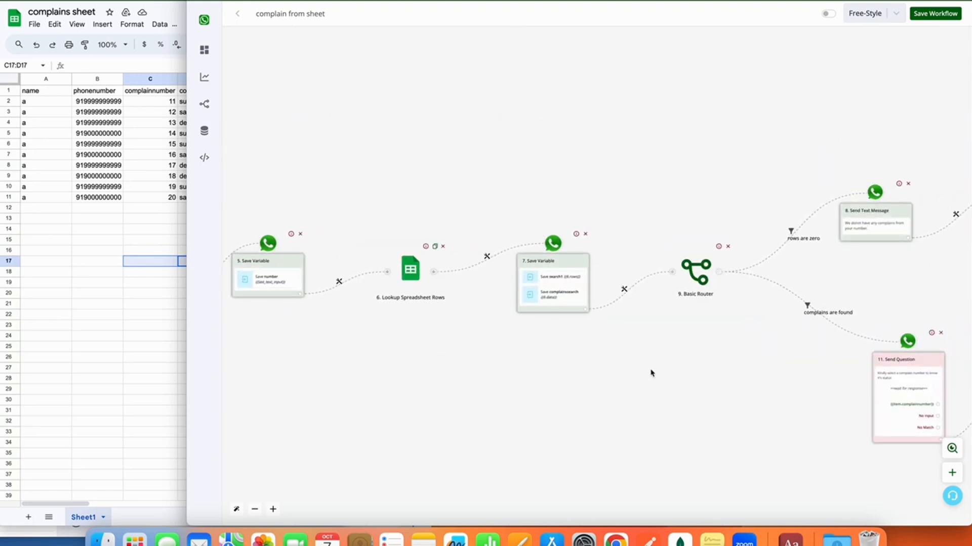
drag(651, 373, 449, 373)
drag(631, 400, 514, 378)
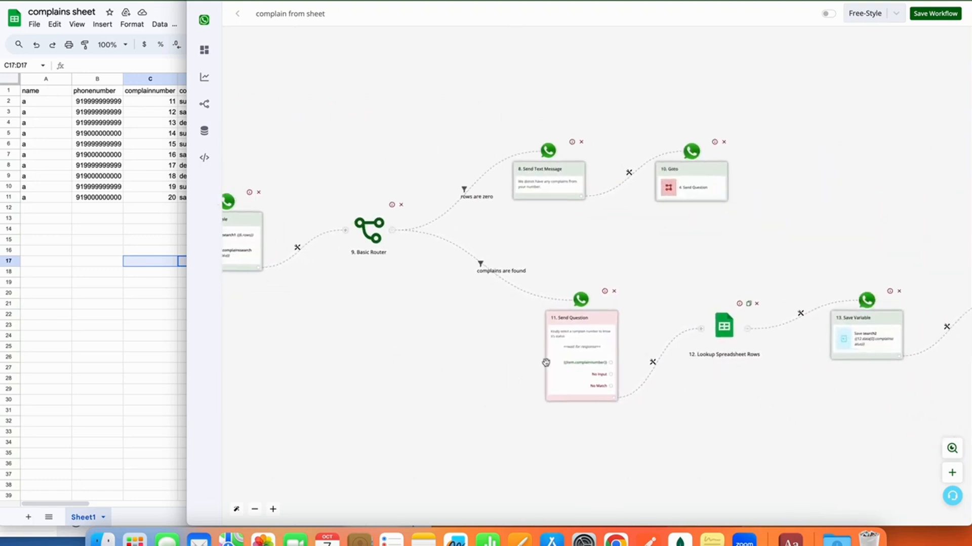
drag(703, 415, 636, 420)
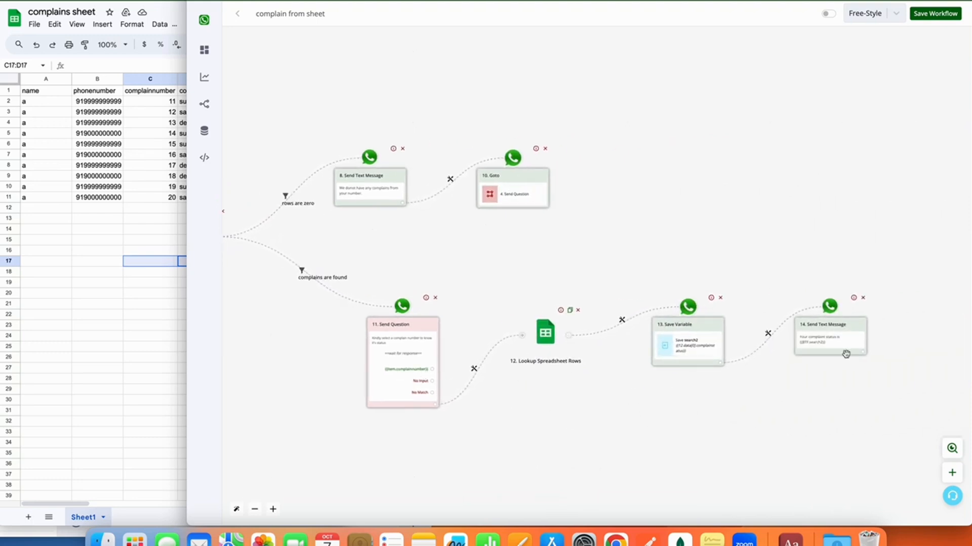
drag(538, 259, 901, 239)
drag(507, 357, 824, 357)
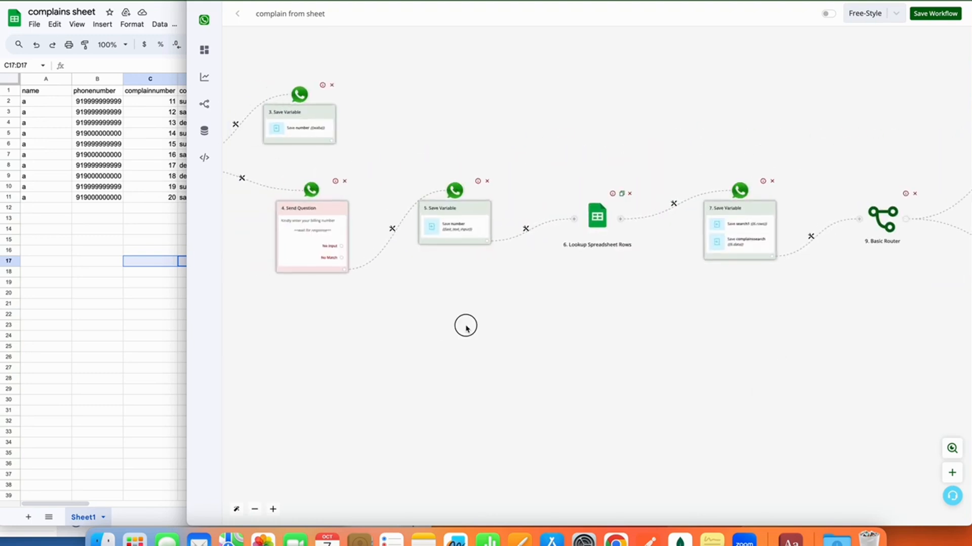
drag(447, 325, 718, 364)
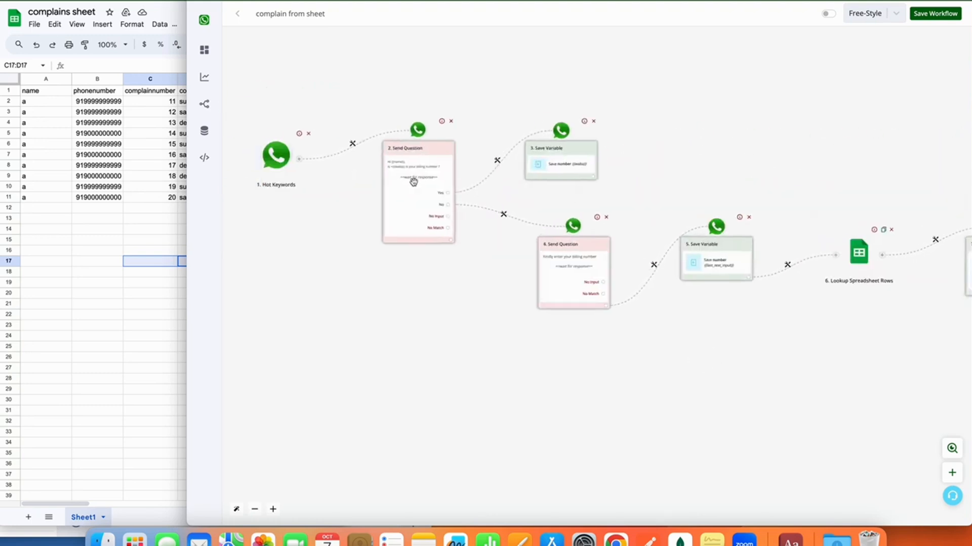
scroll(402, 170, up, 5)
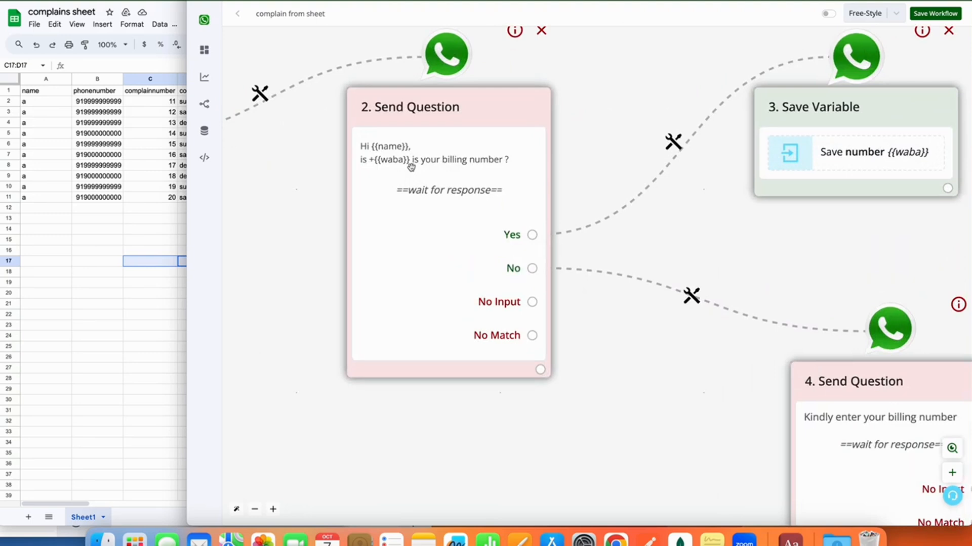
drag(824, 233, 458, 191)
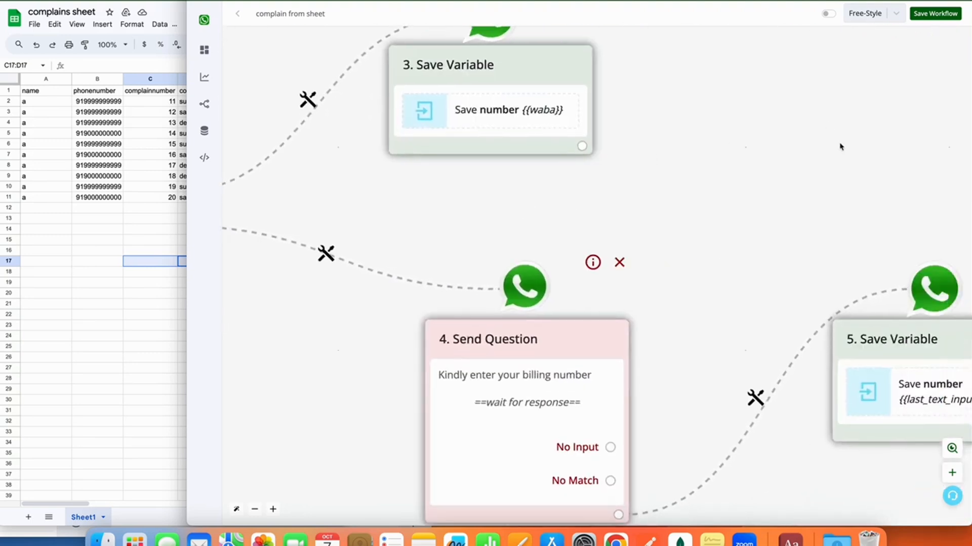
scroll(840, 145, down, 6)
drag(906, 310, 510, 365)
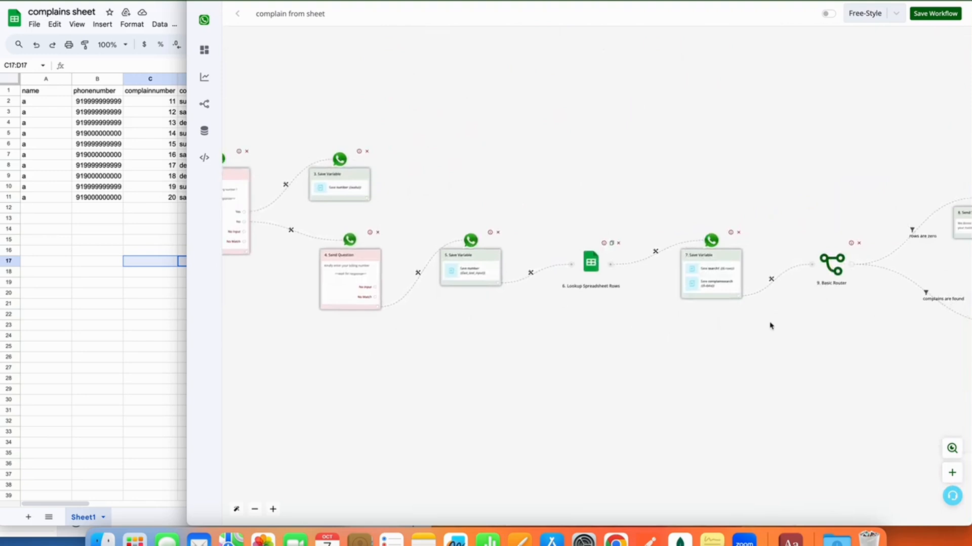
- Extend the flow from the {{waba}} Save Variable action with a Goto to 6. Lookup Spreadsheet Rows and save the route
click(367, 198)
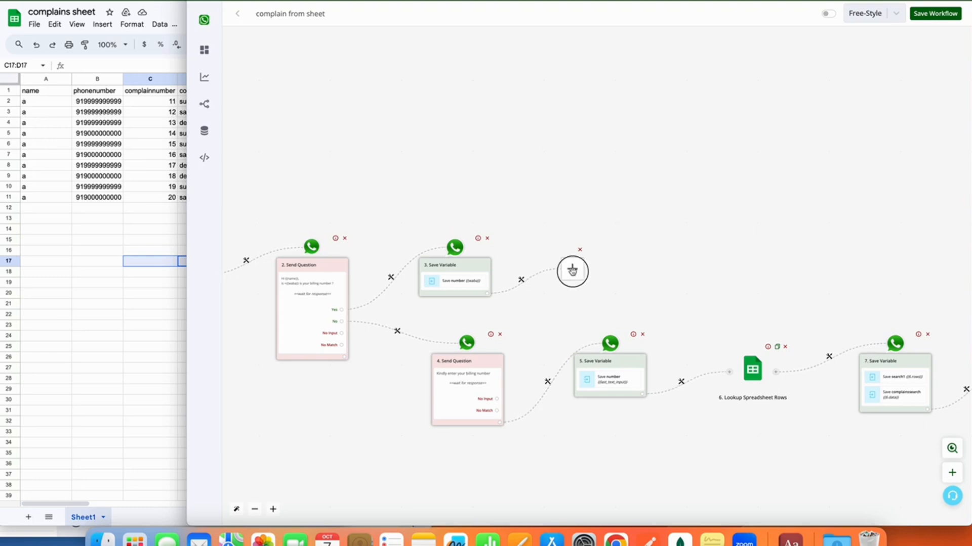
click(573, 271)
click(889, 188)
click(859, 121)
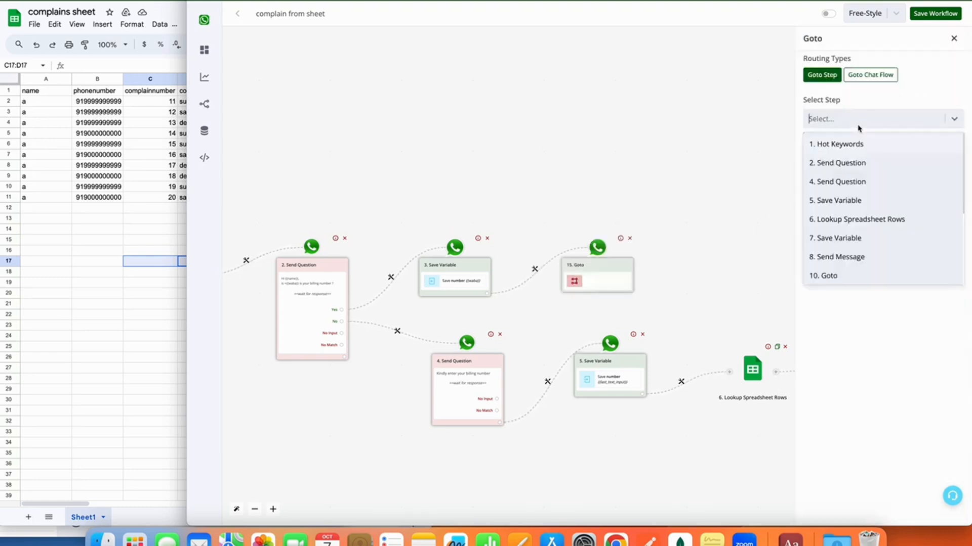
click(843, 218)
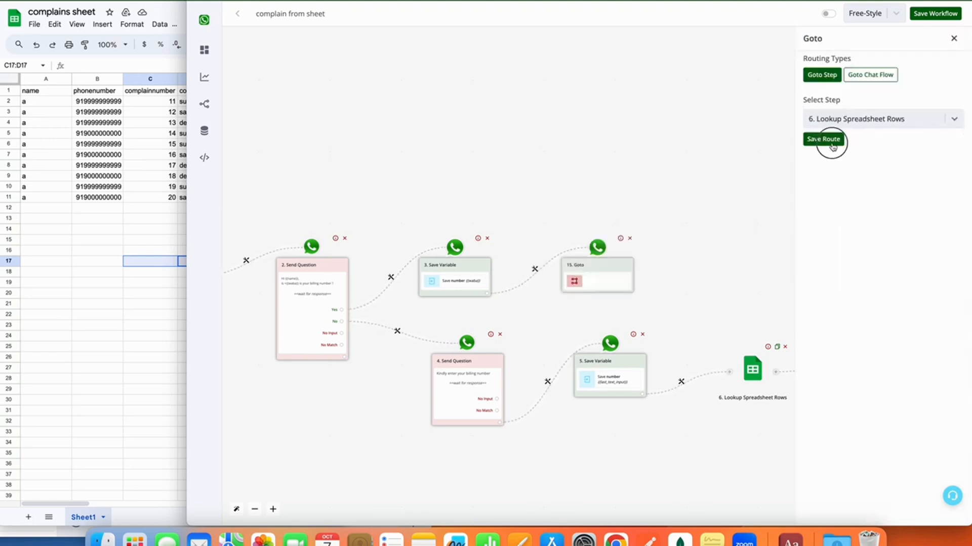
click(821, 140)
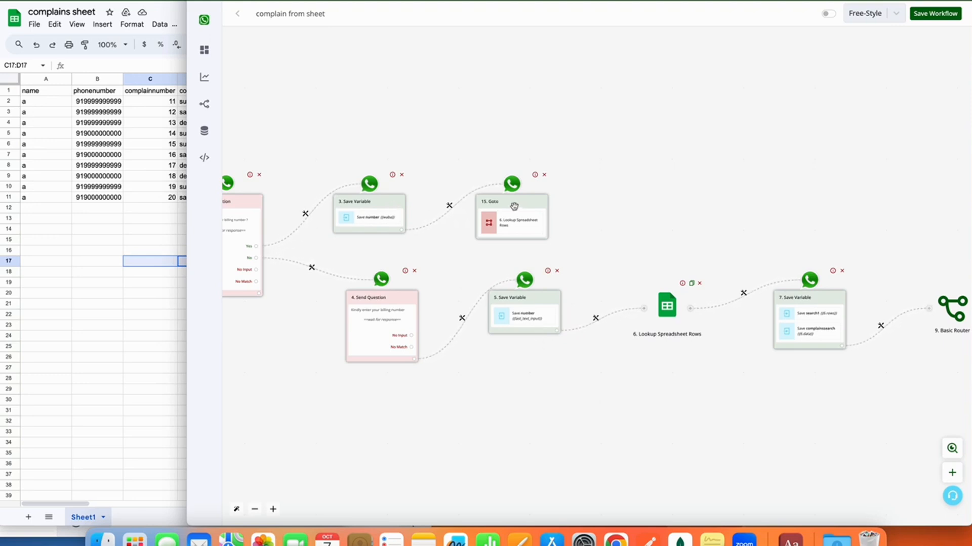
- Save the complain from sheet workflow and activate it
scroll(353, 193, right, 10)
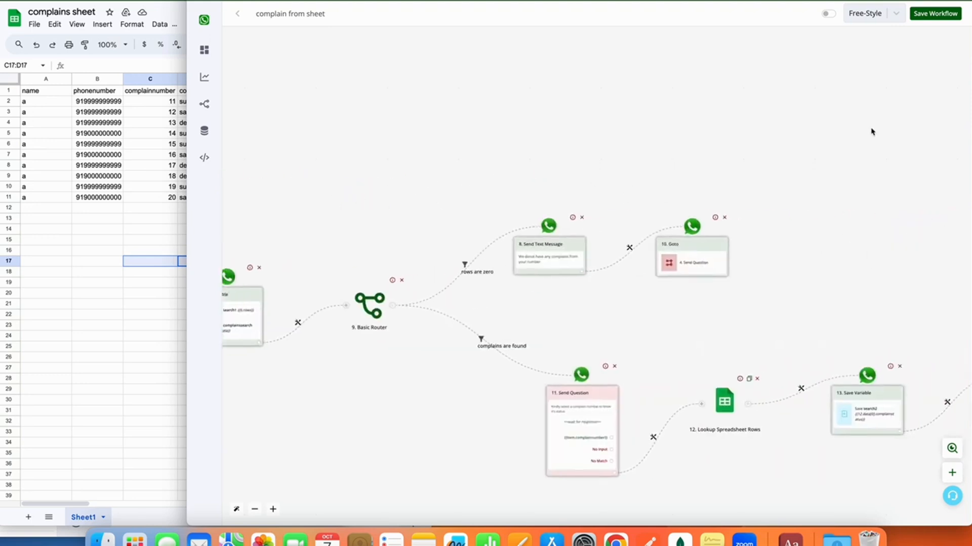
click(935, 14)
click(827, 14)
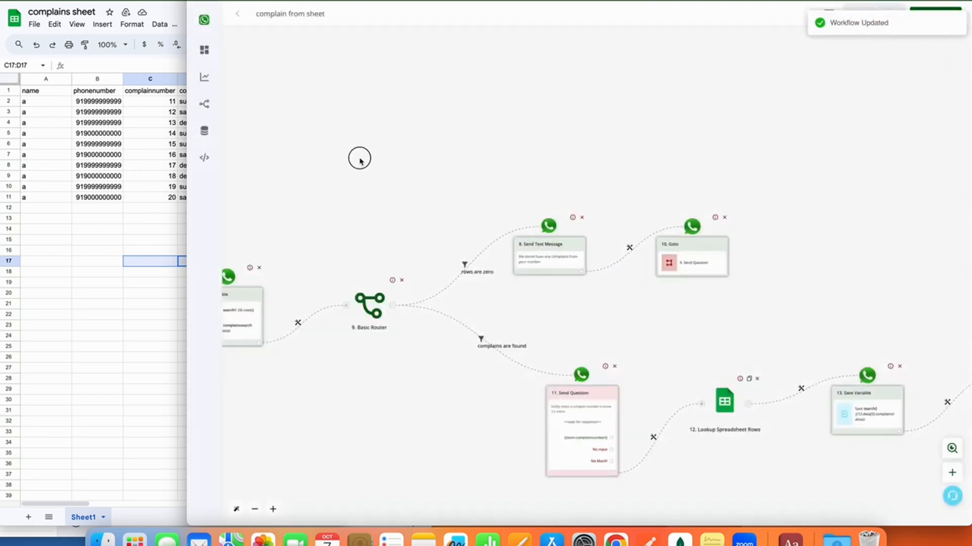
drag(357, 159, 766, 153)
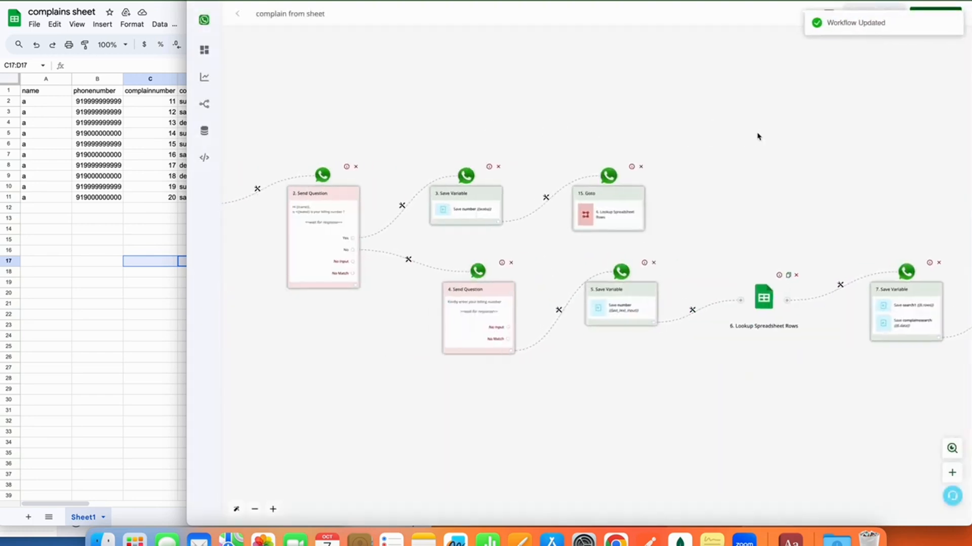
drag(609, 89, 836, 108)
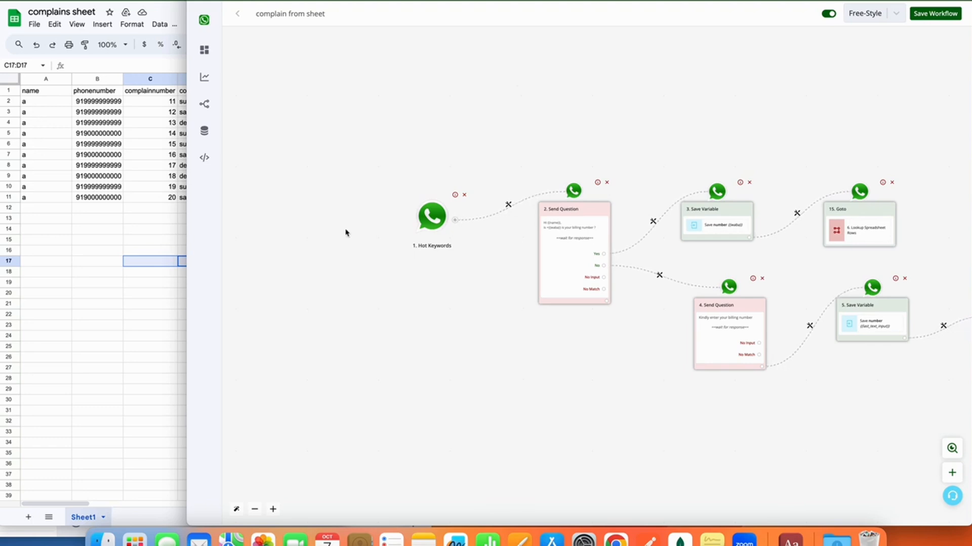
- Copy the complainsheet keyword from the Hot Keywords trigger and send it to the bot in the WhatsApp window
right_click(616, 540)
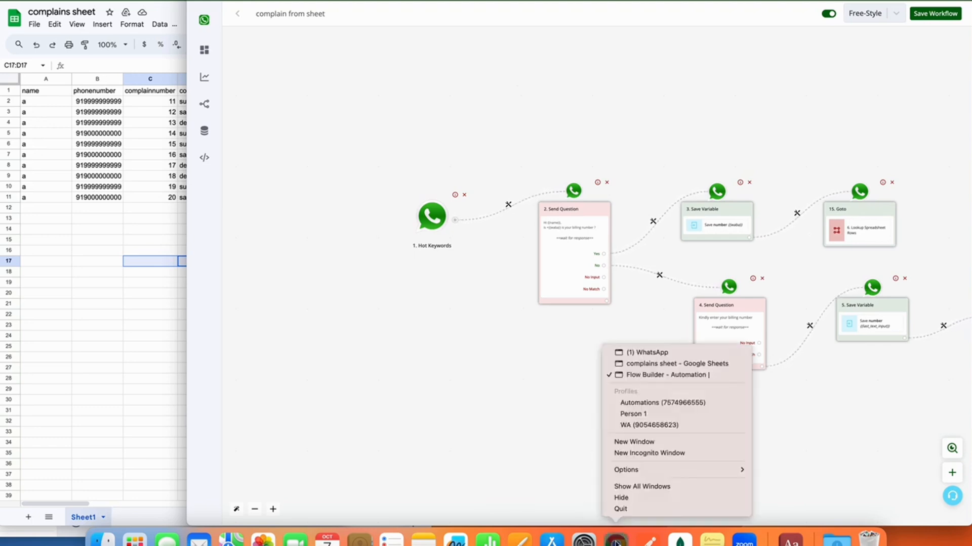
click(679, 353)
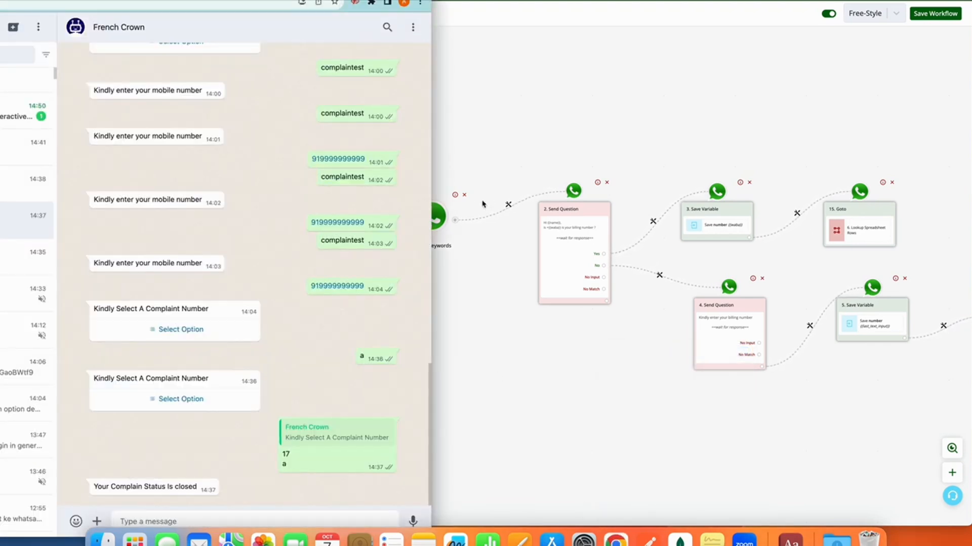
click(457, 209)
click(435, 218)
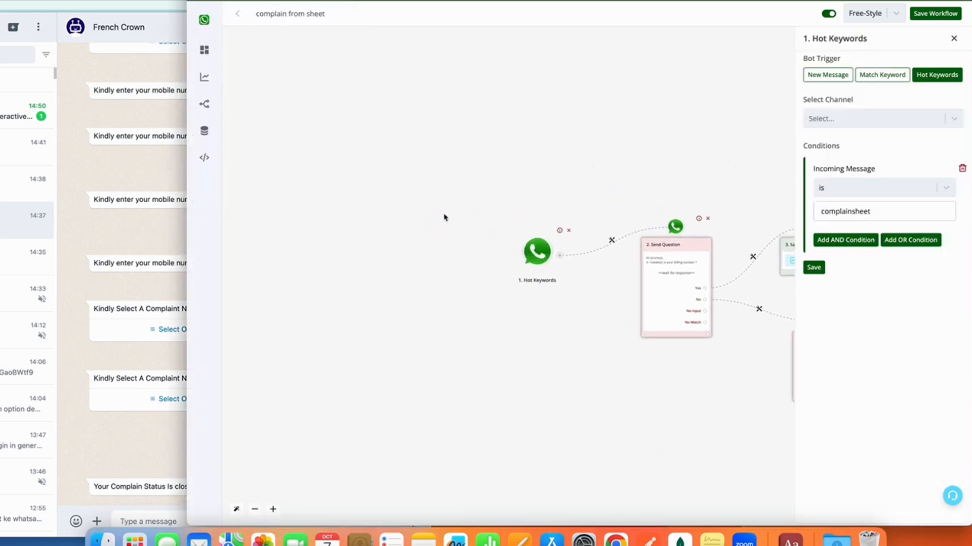
double_click(845, 211)
key(ctrl+c)
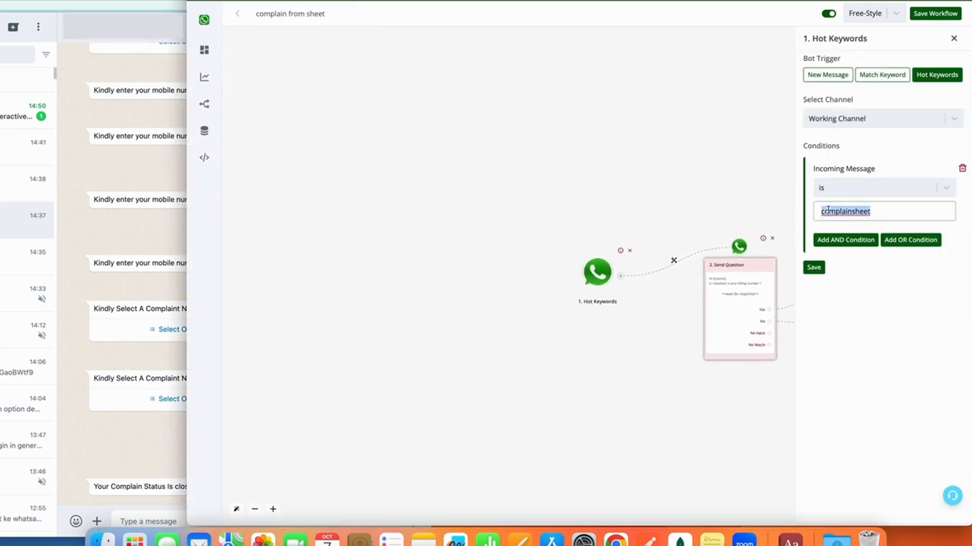
click(146, 520)
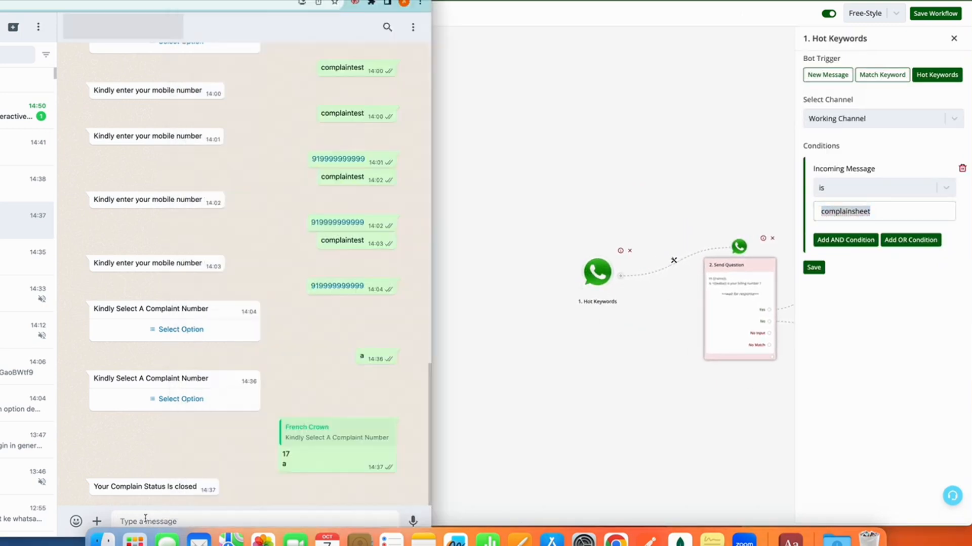
key(ctrl+v)
key(Return)
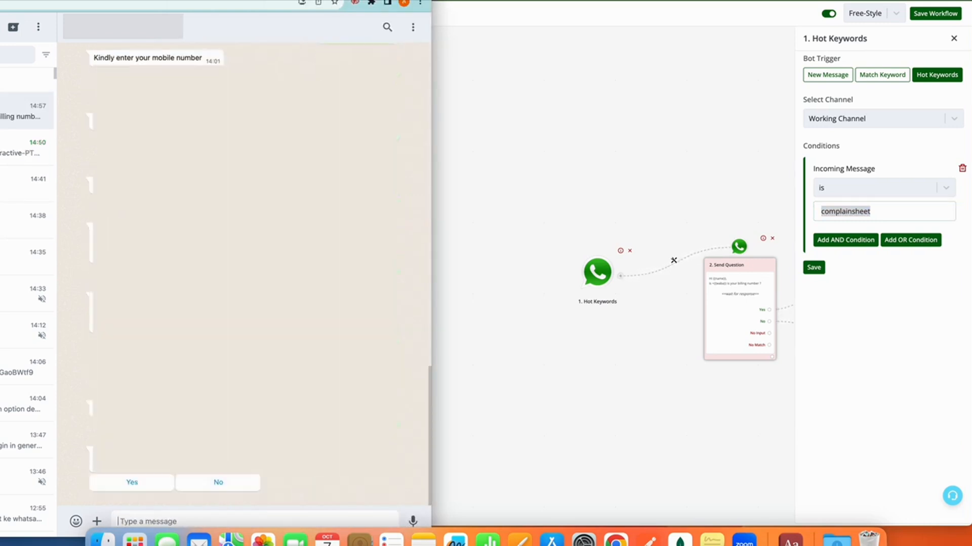
- Answer No to the bot's billing number question and send the test customer's phone number instead
click(214, 482)
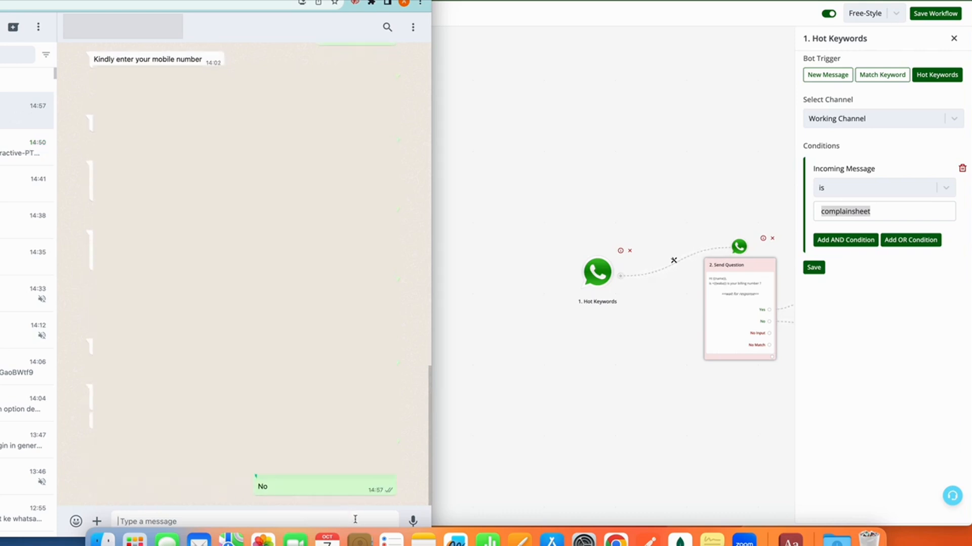
text(919999999999)
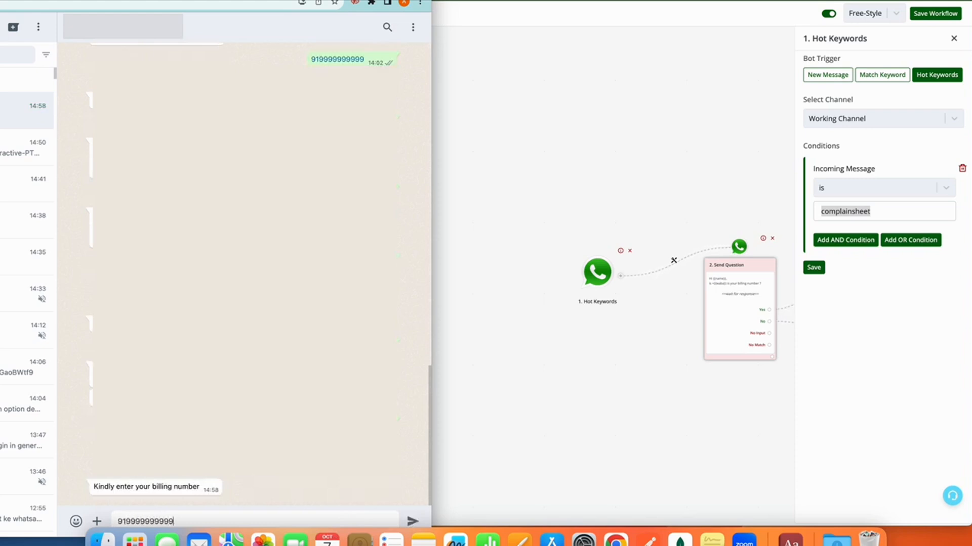
key(Return)
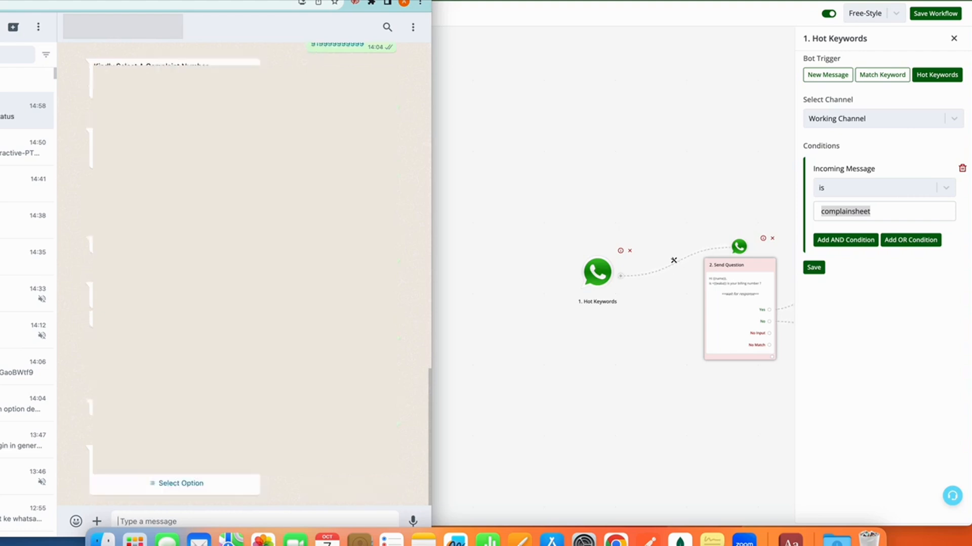
- Choose complaint 15 (support) from the bot's option list and send the selection
click(207, 485)
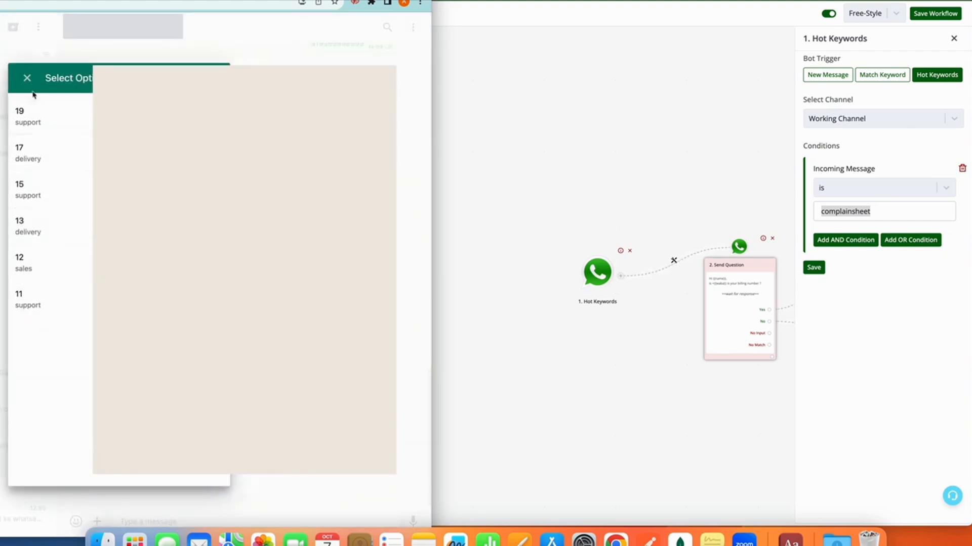
click(51, 181)
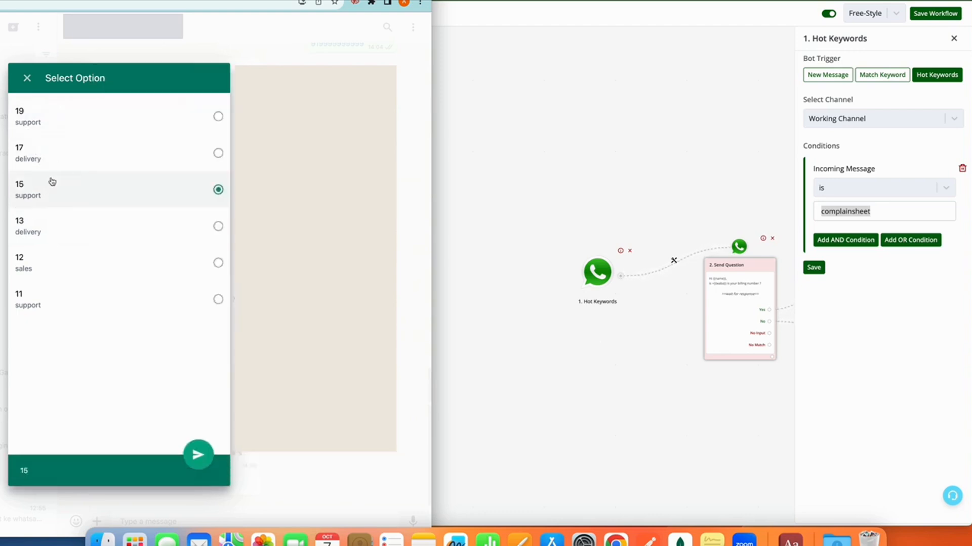
click(198, 457)
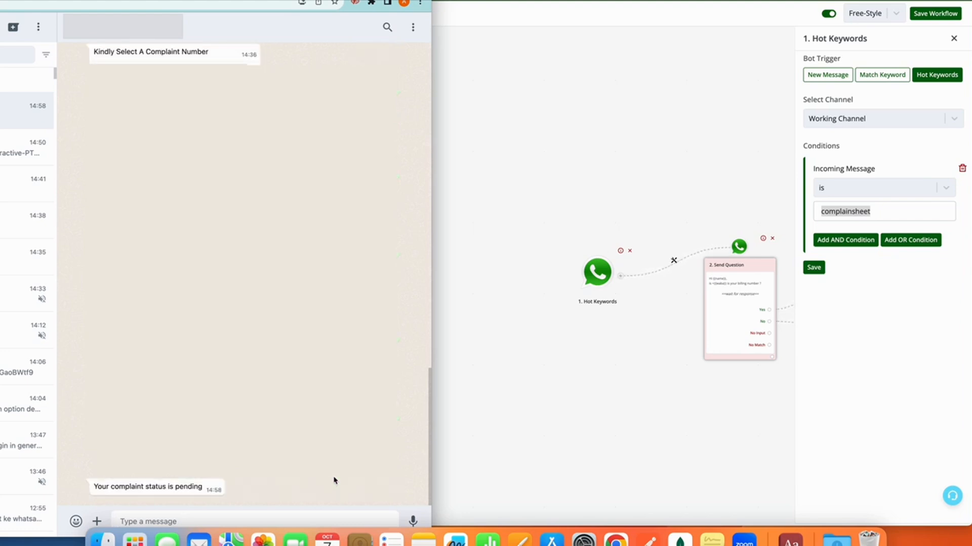
- Switch back to the flow builder and review the Goto, billing number and spreadsheet lookup steps
click(582, 440)
click(672, 425)
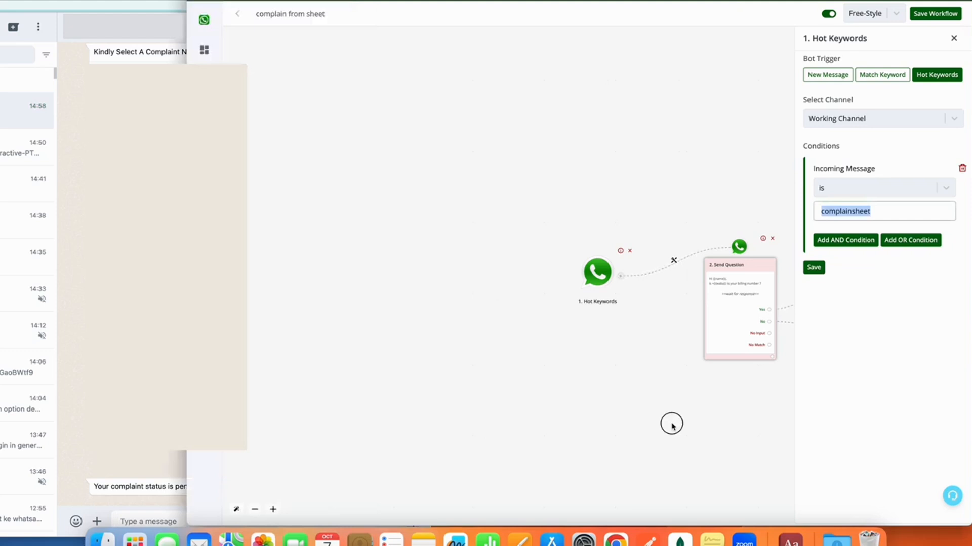
drag(671, 425, 278, 409)
drag(528, 421, 304, 409)
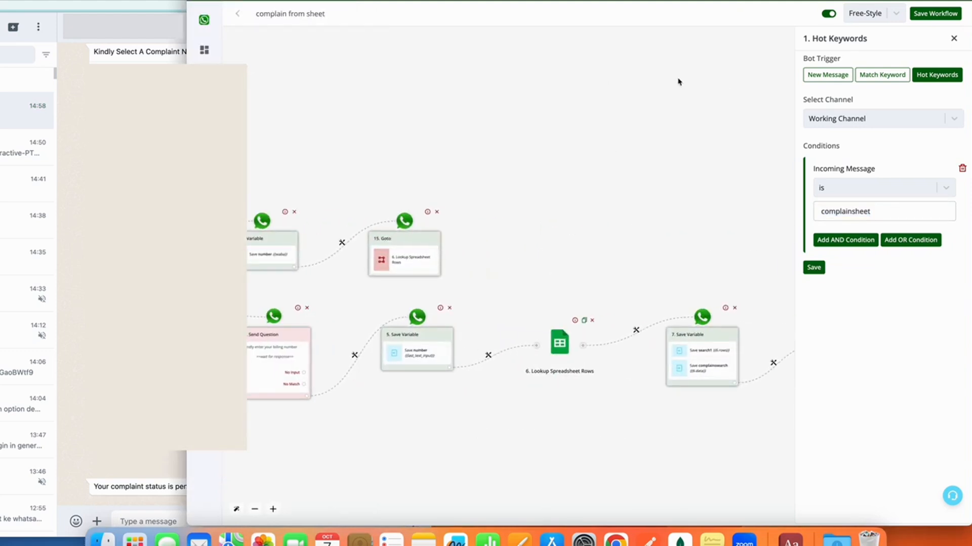